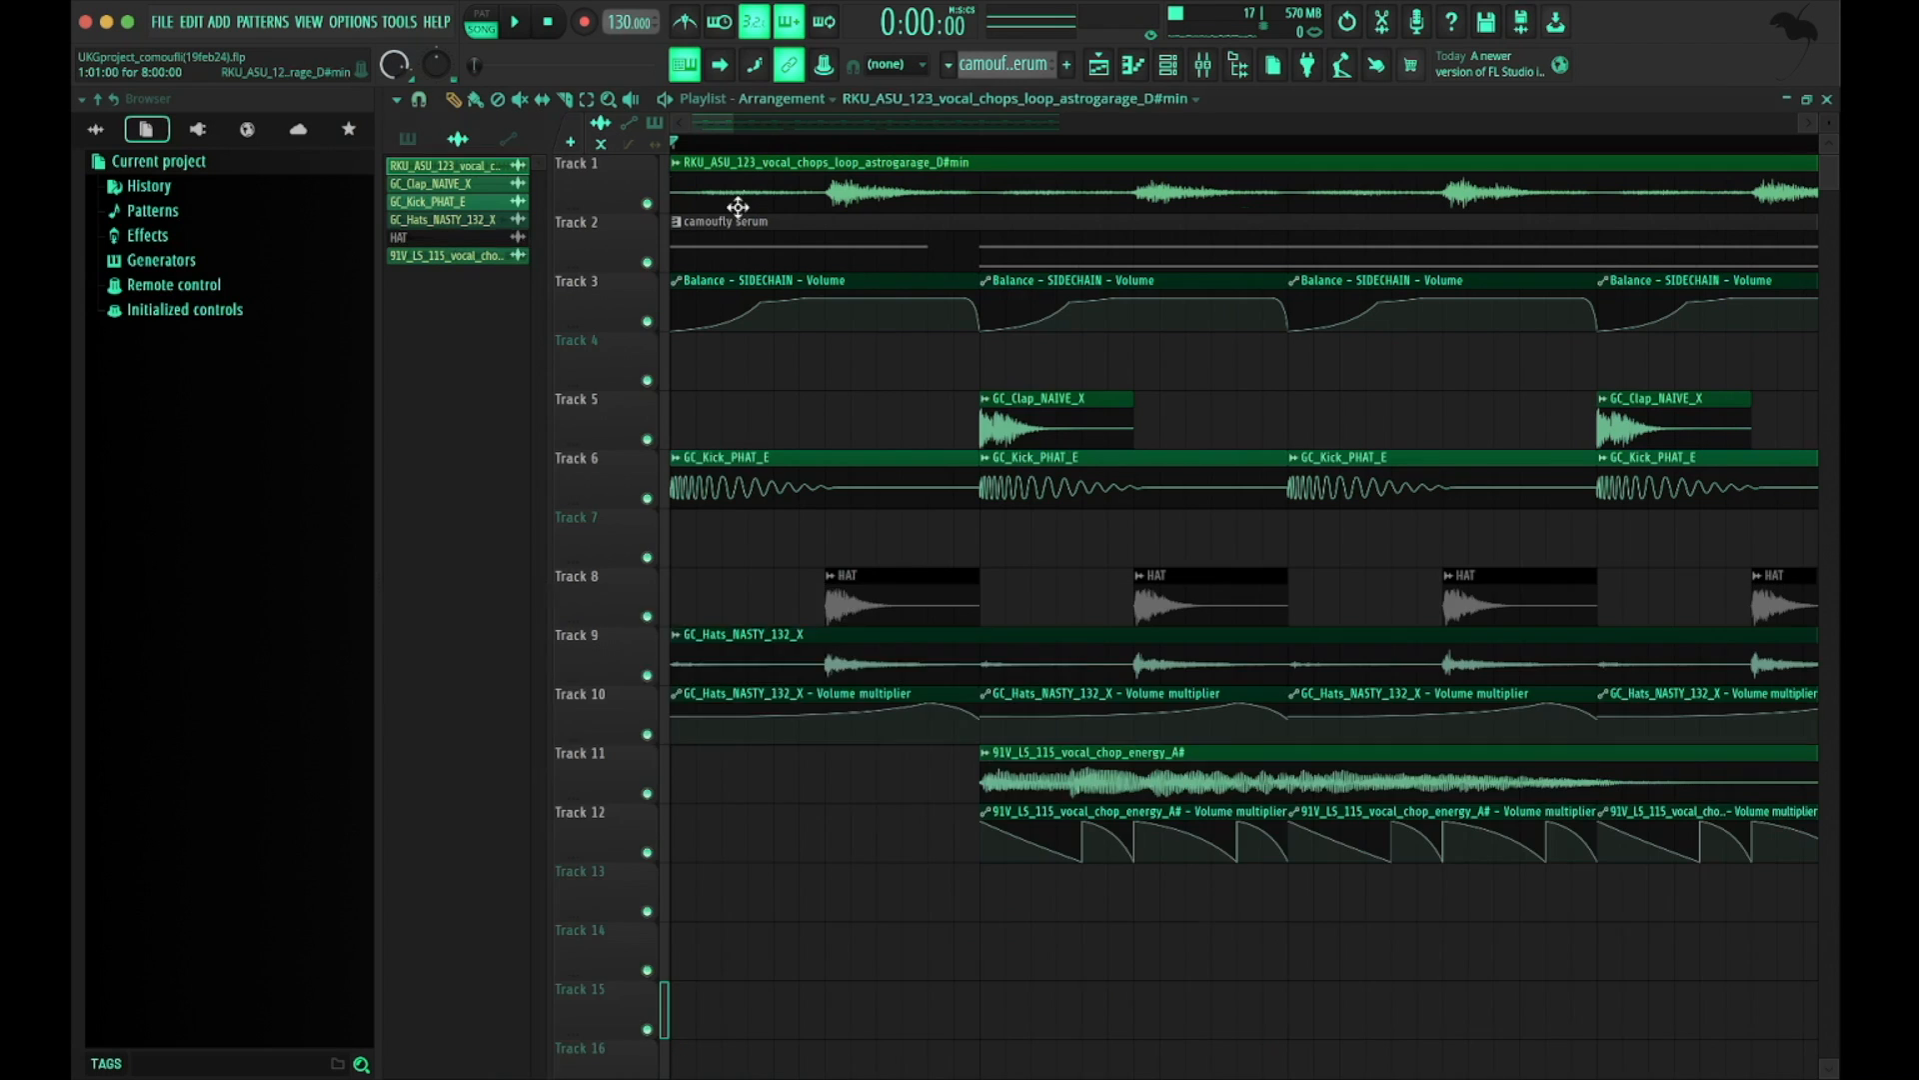
Check the channel settings of the astrogarage vocal chops loop and play Track 1 soloed
{"action": "double_click", "coordinate": [737, 201]}
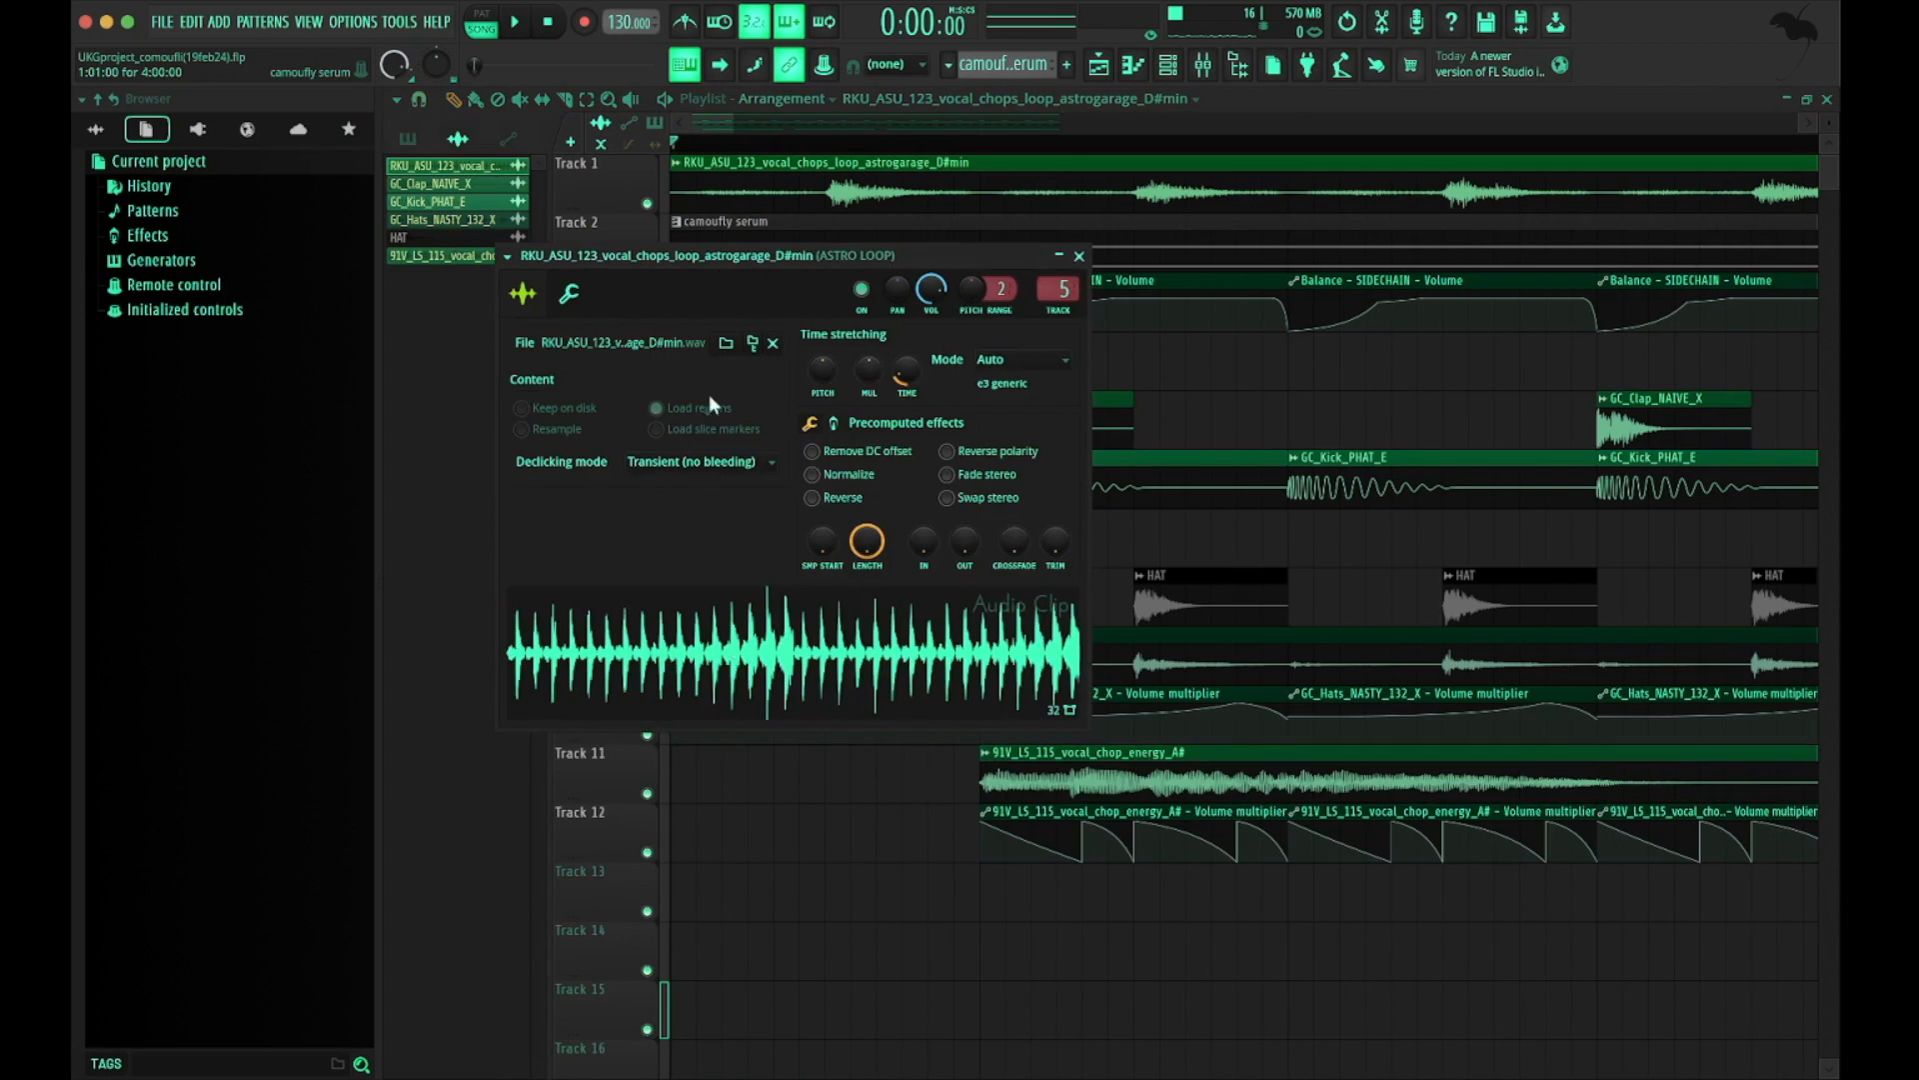
{"action": "left_click", "coordinate": [747, 667]}
{"action": "key", "text": "space"}
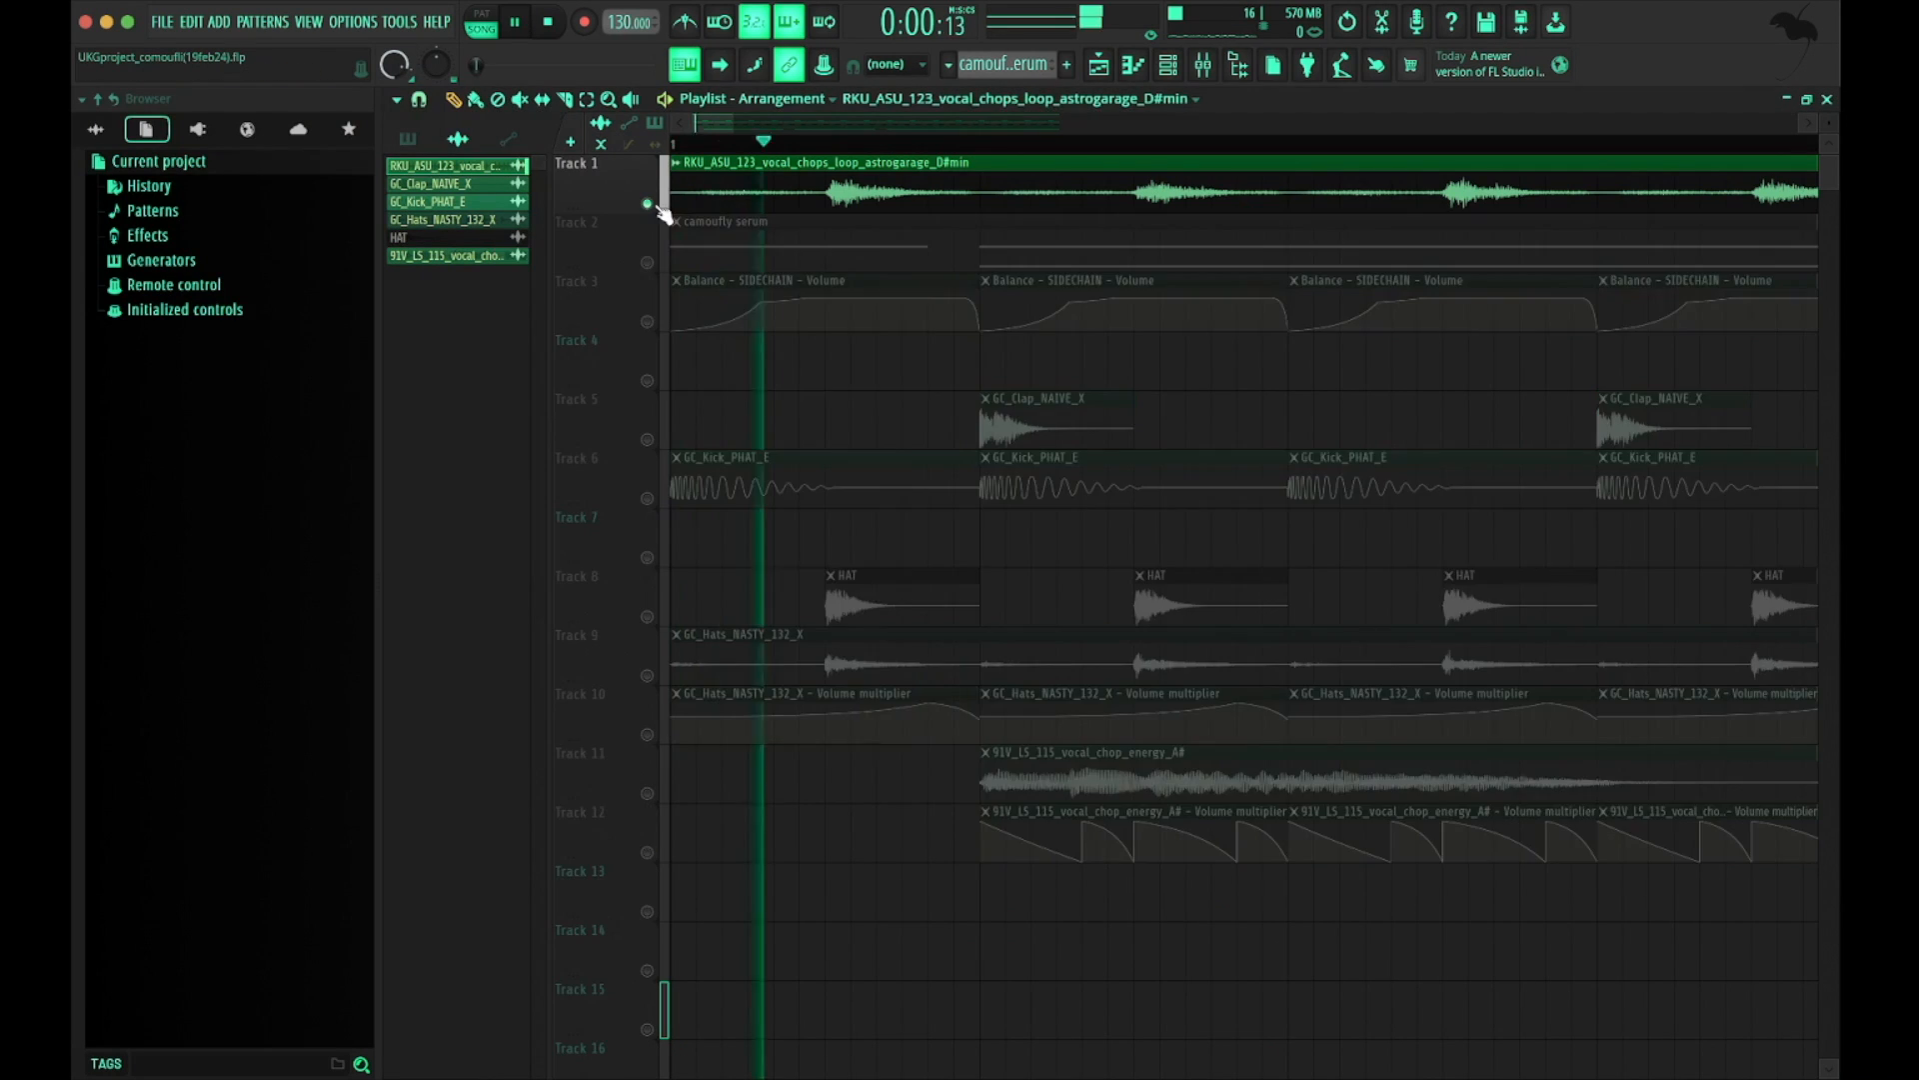
{"action": "scroll", "coordinate": [950, 553], "scroll_direction": "down", "scroll_amount": 10}
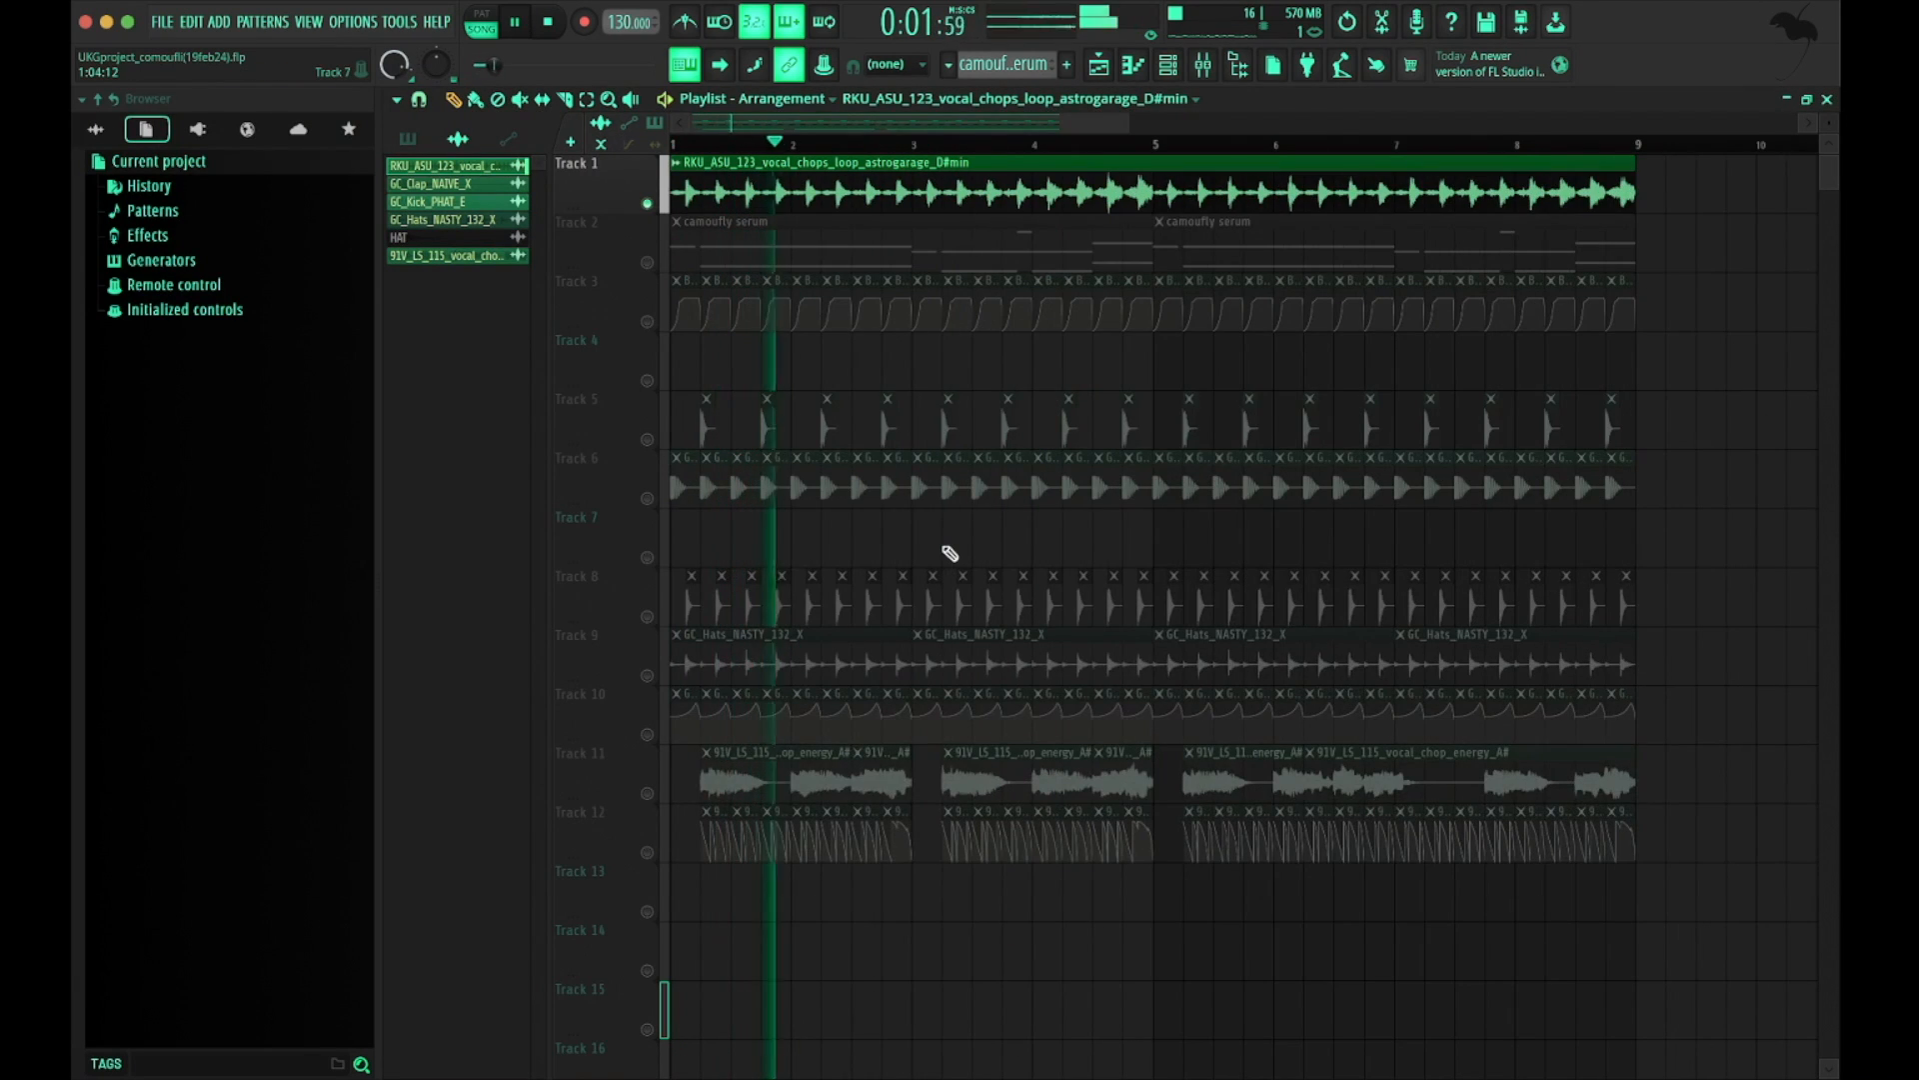
{"action": "scroll", "coordinate": [631, 356], "scroll_direction": "up", "scroll_amount": 5}
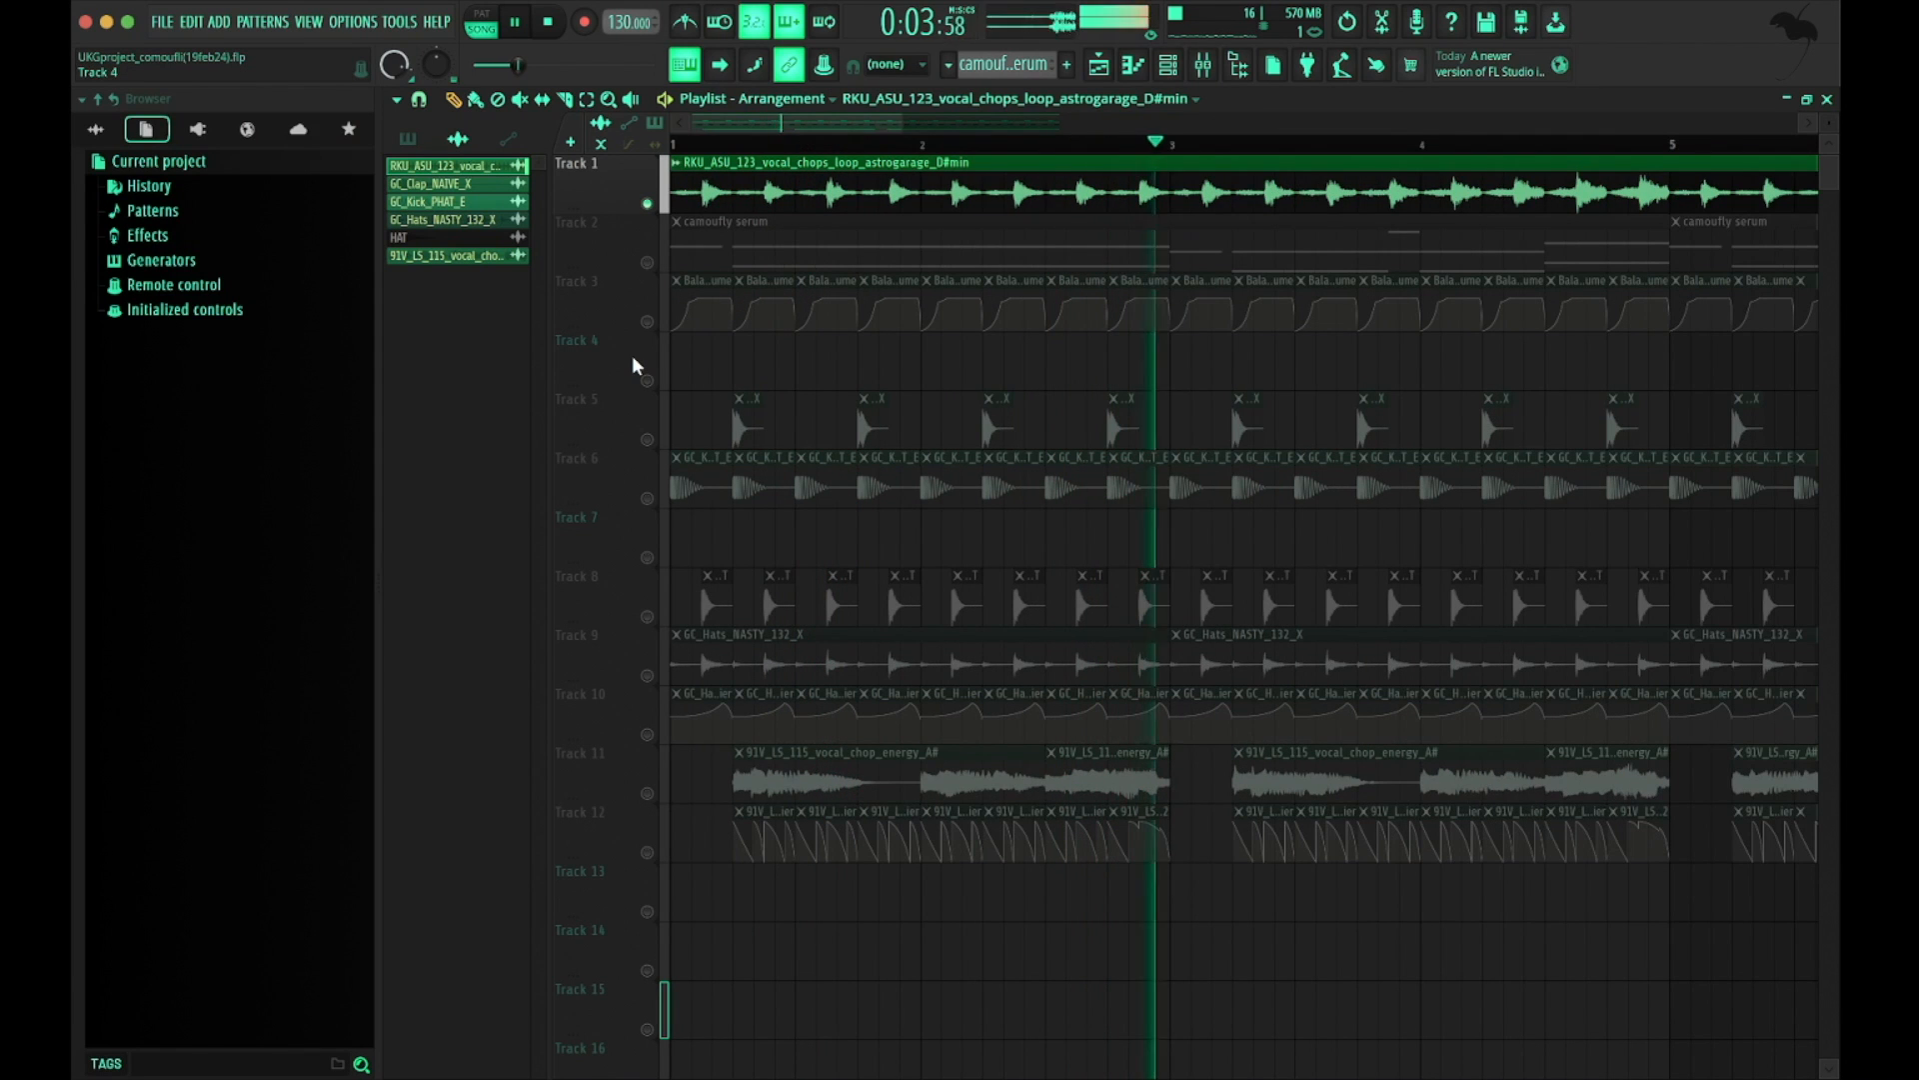
{"action": "scroll", "coordinate": [686, 472], "scroll_direction": "down", "scroll_amount": 5}
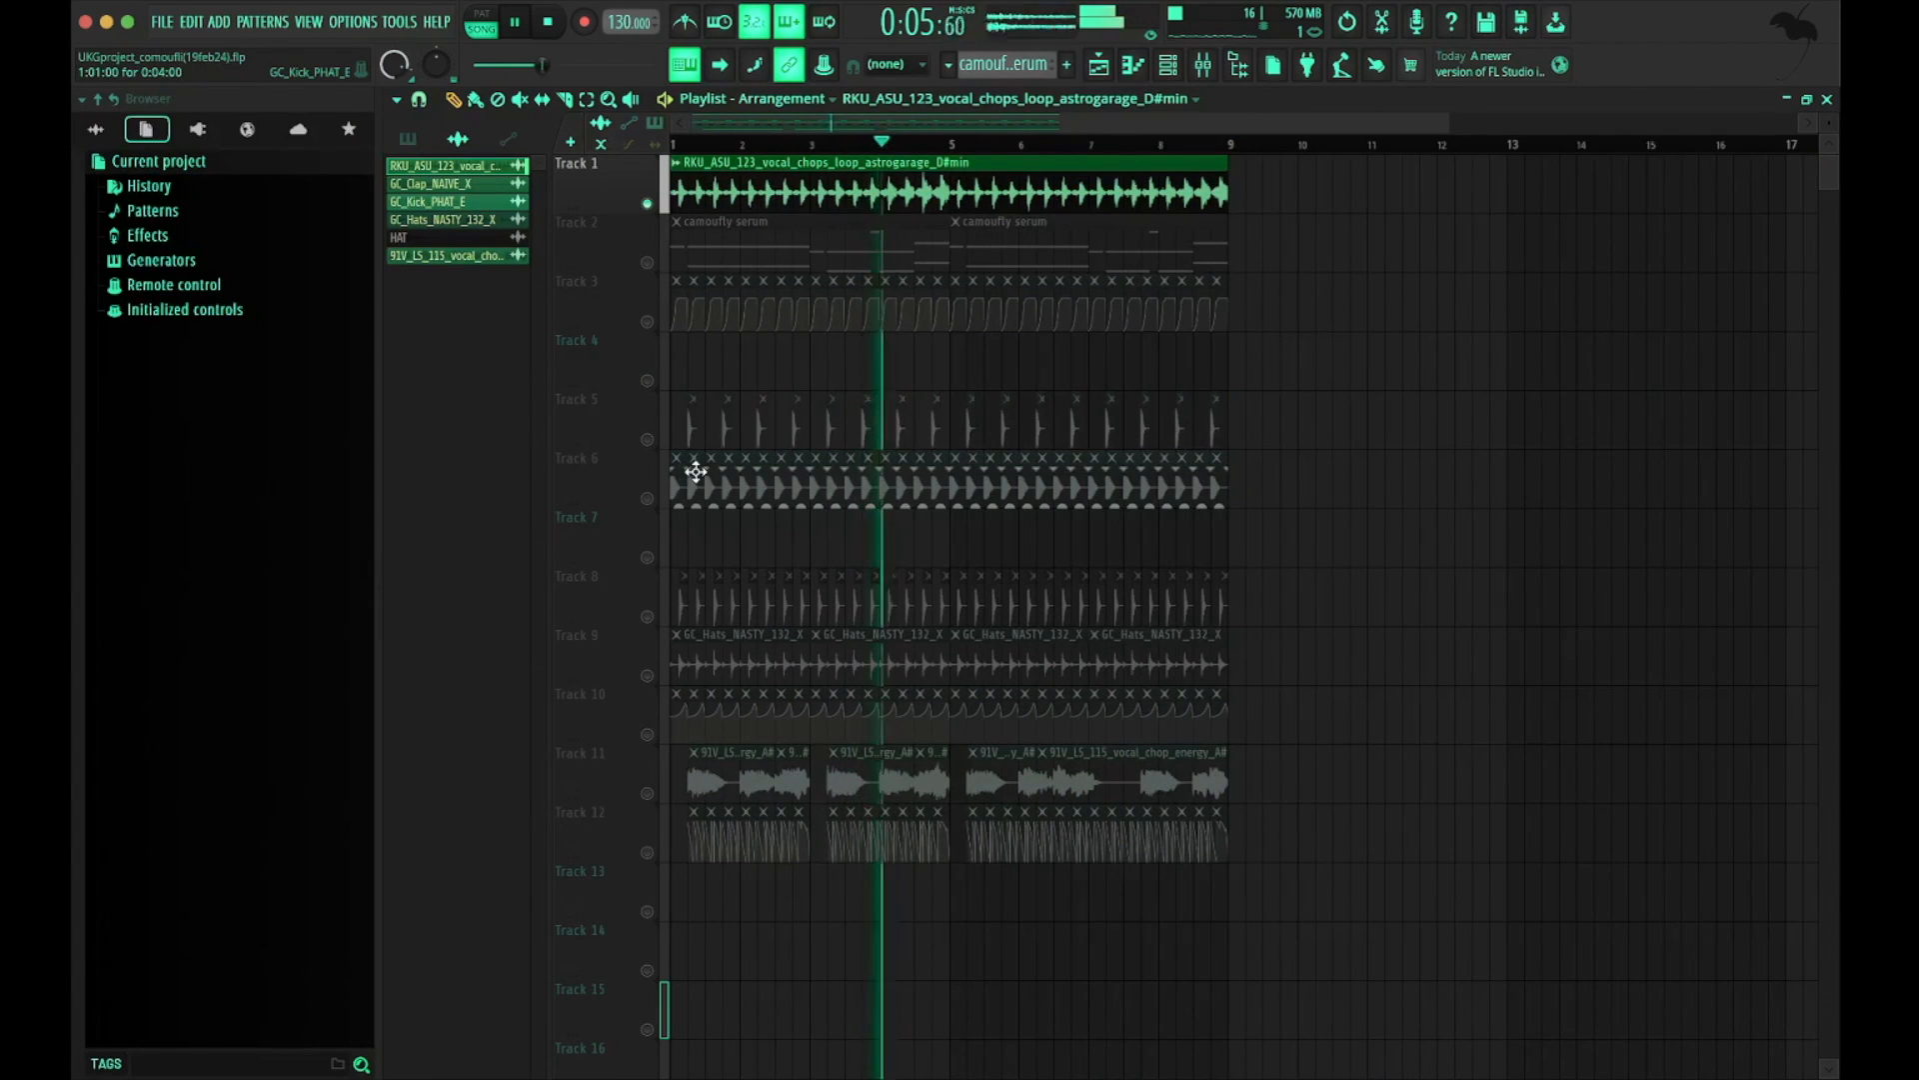
{"action": "scroll", "coordinate": [613, 375], "scroll_direction": "up", "scroll_amount": 2}
{"action": "key", "text": "space"}
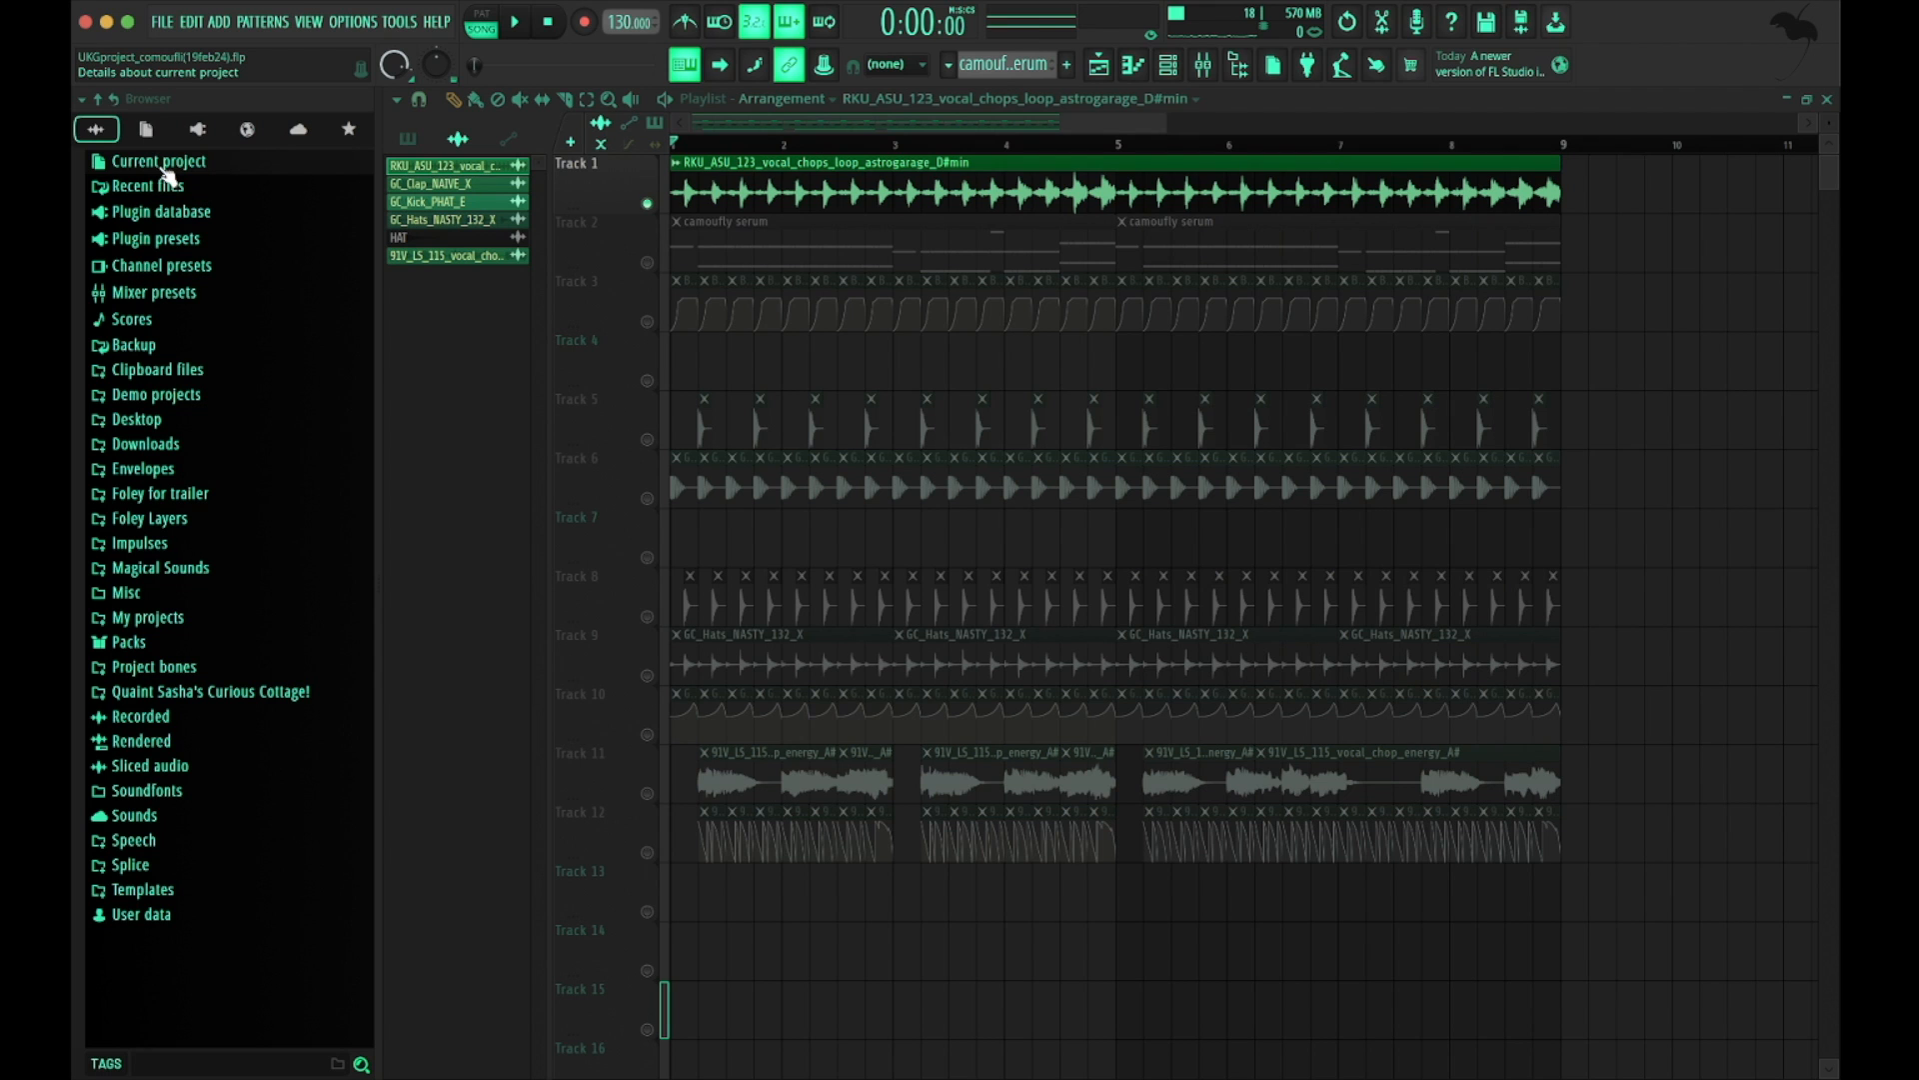
Create a volume automation clip for the vocal chops loop on Track 1, covering 1:01:00 to 1:05:00
{"action": "scroll", "coordinate": [577, 296], "scroll_direction": "up", "scroll_amount": 5}
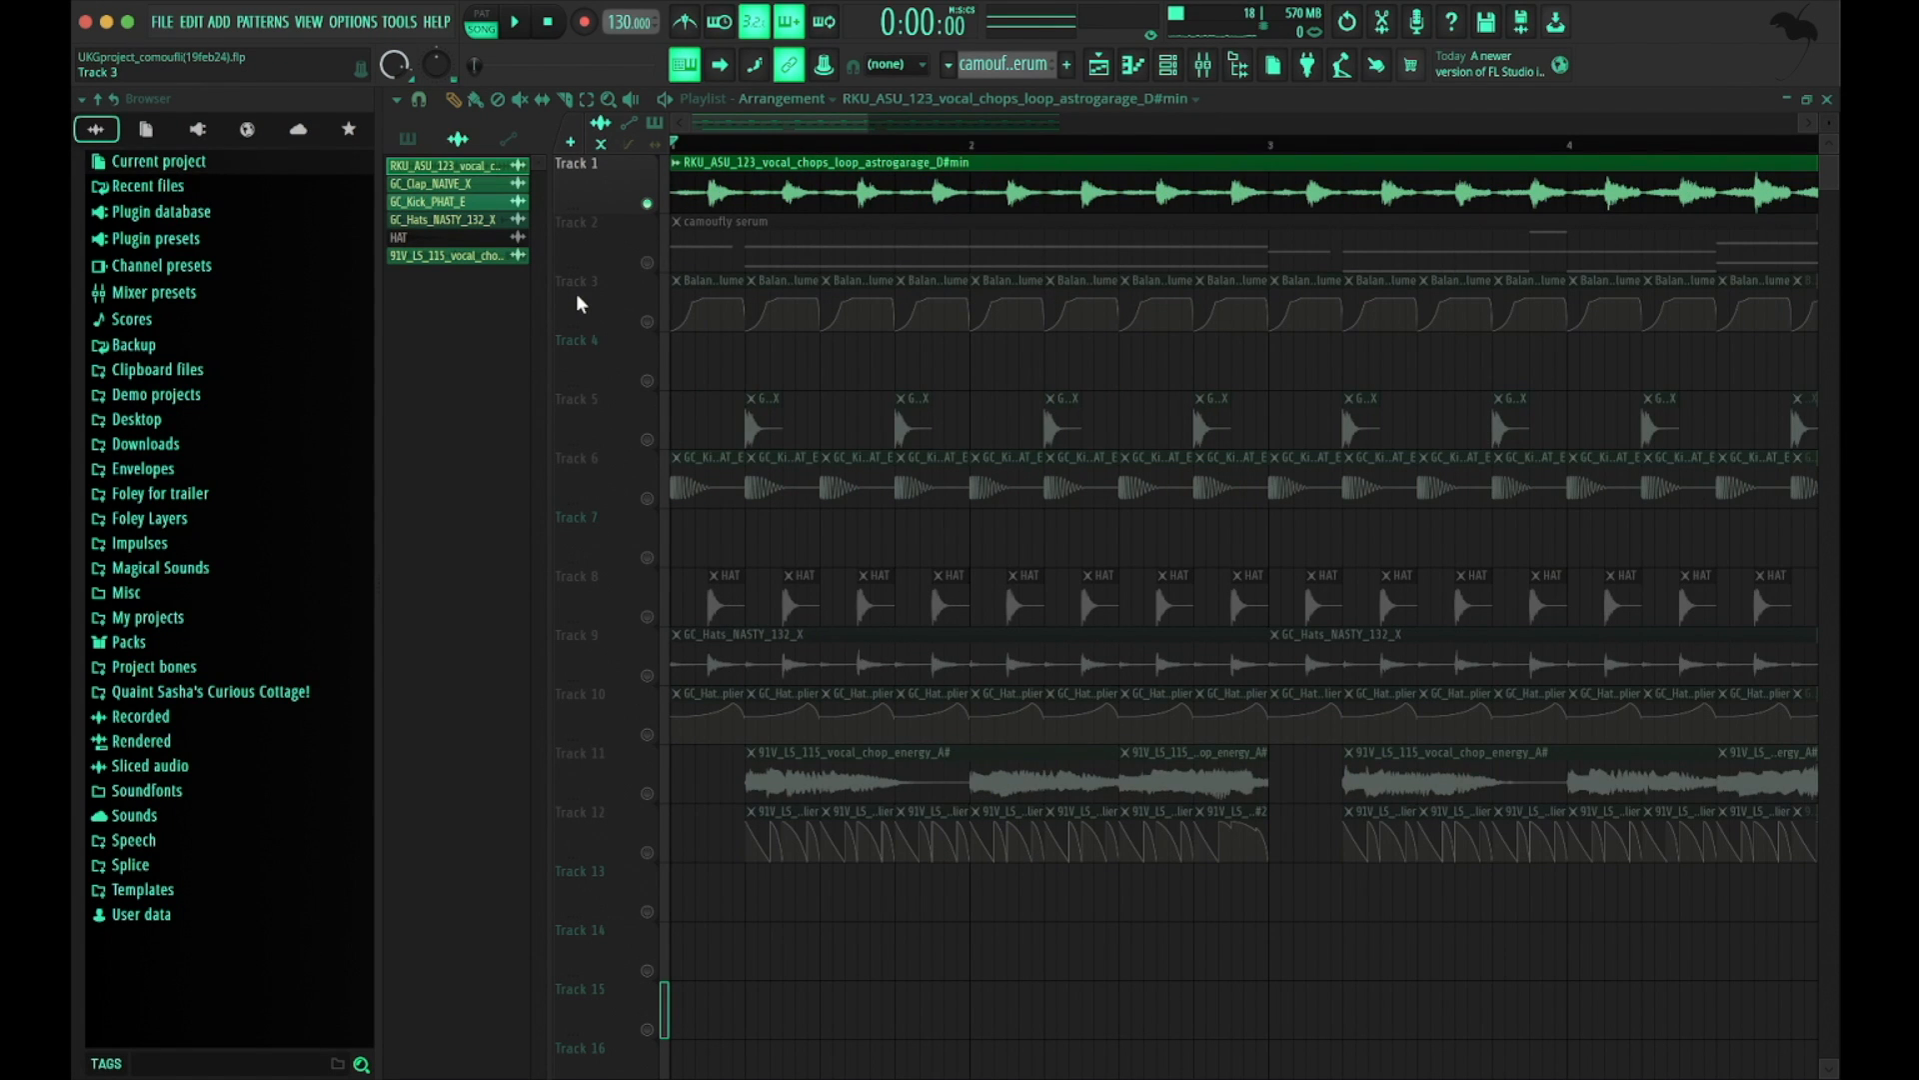
{"action": "scroll", "coordinate": [658, 200], "scroll_direction": "up", "scroll_amount": 3}
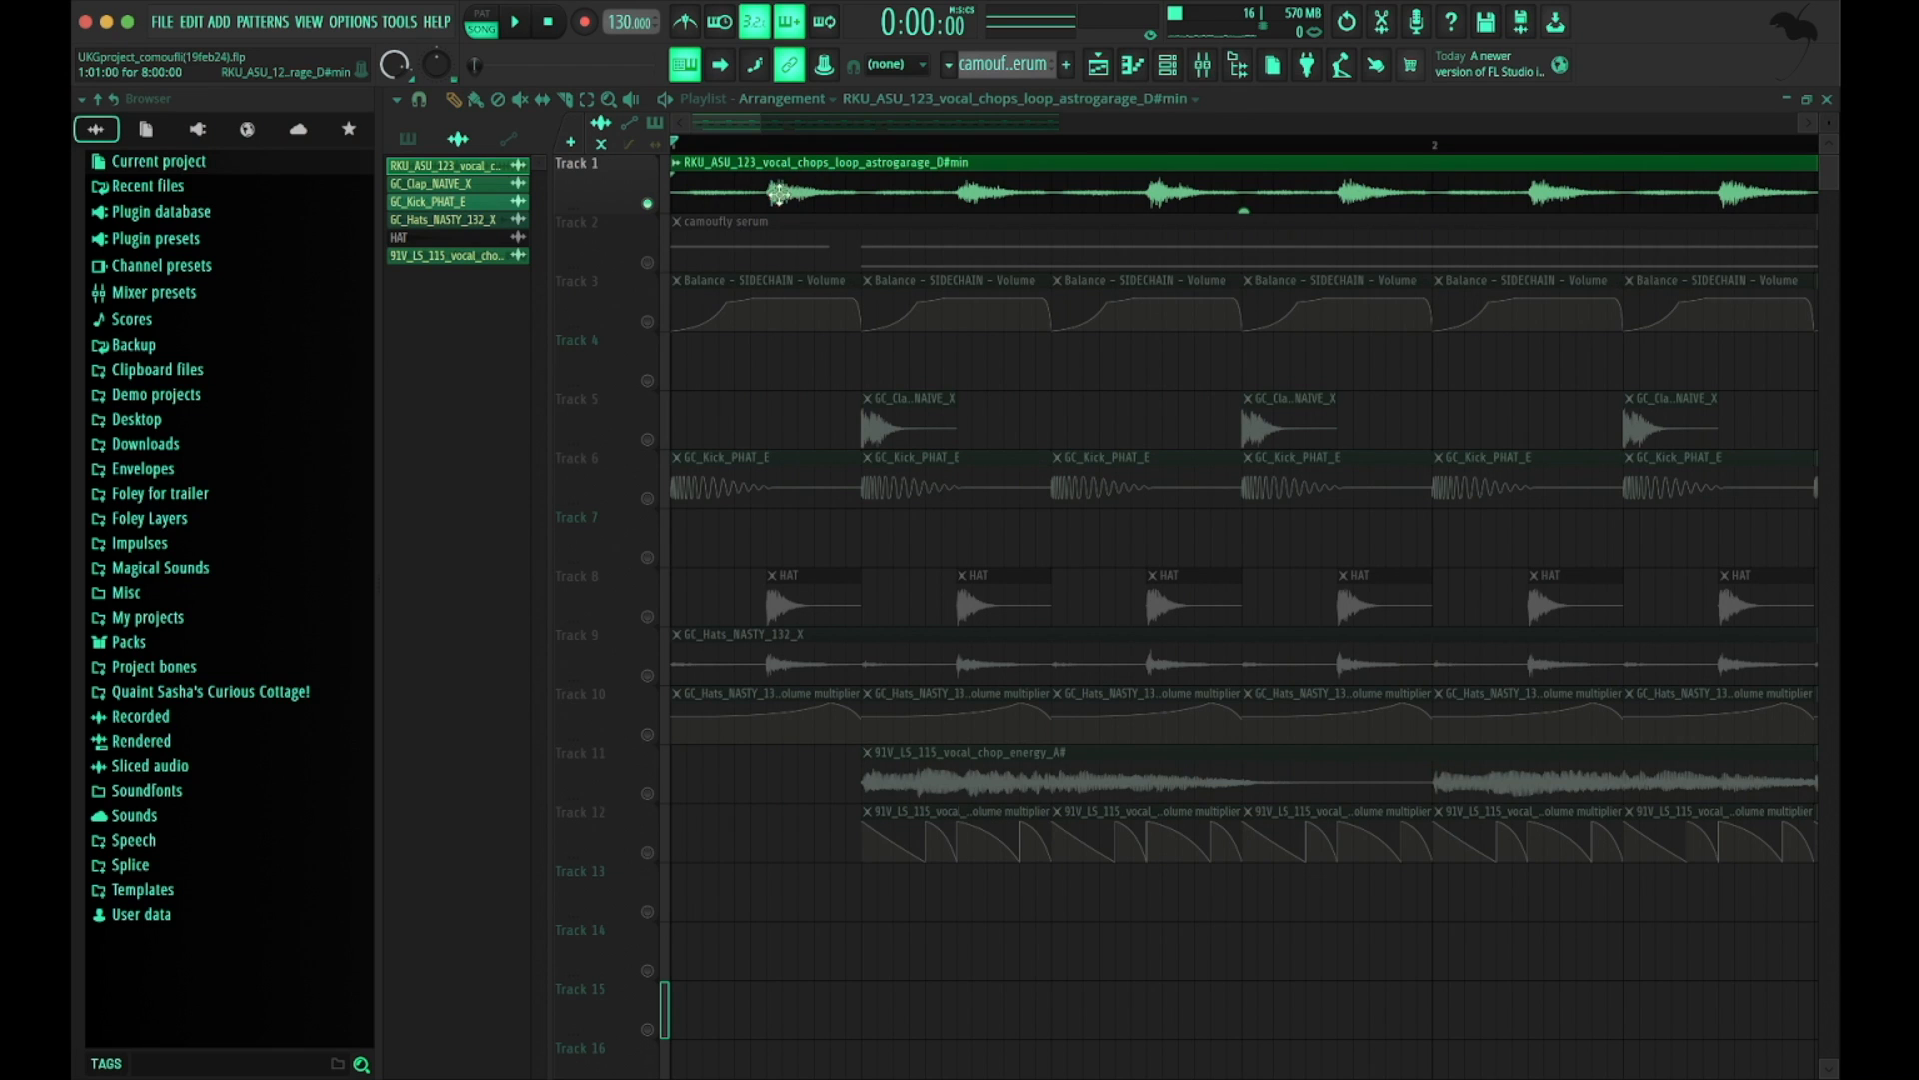
{"action": "left_click_drag", "start_coordinate": [856, 150], "coordinate": [579, 150]}
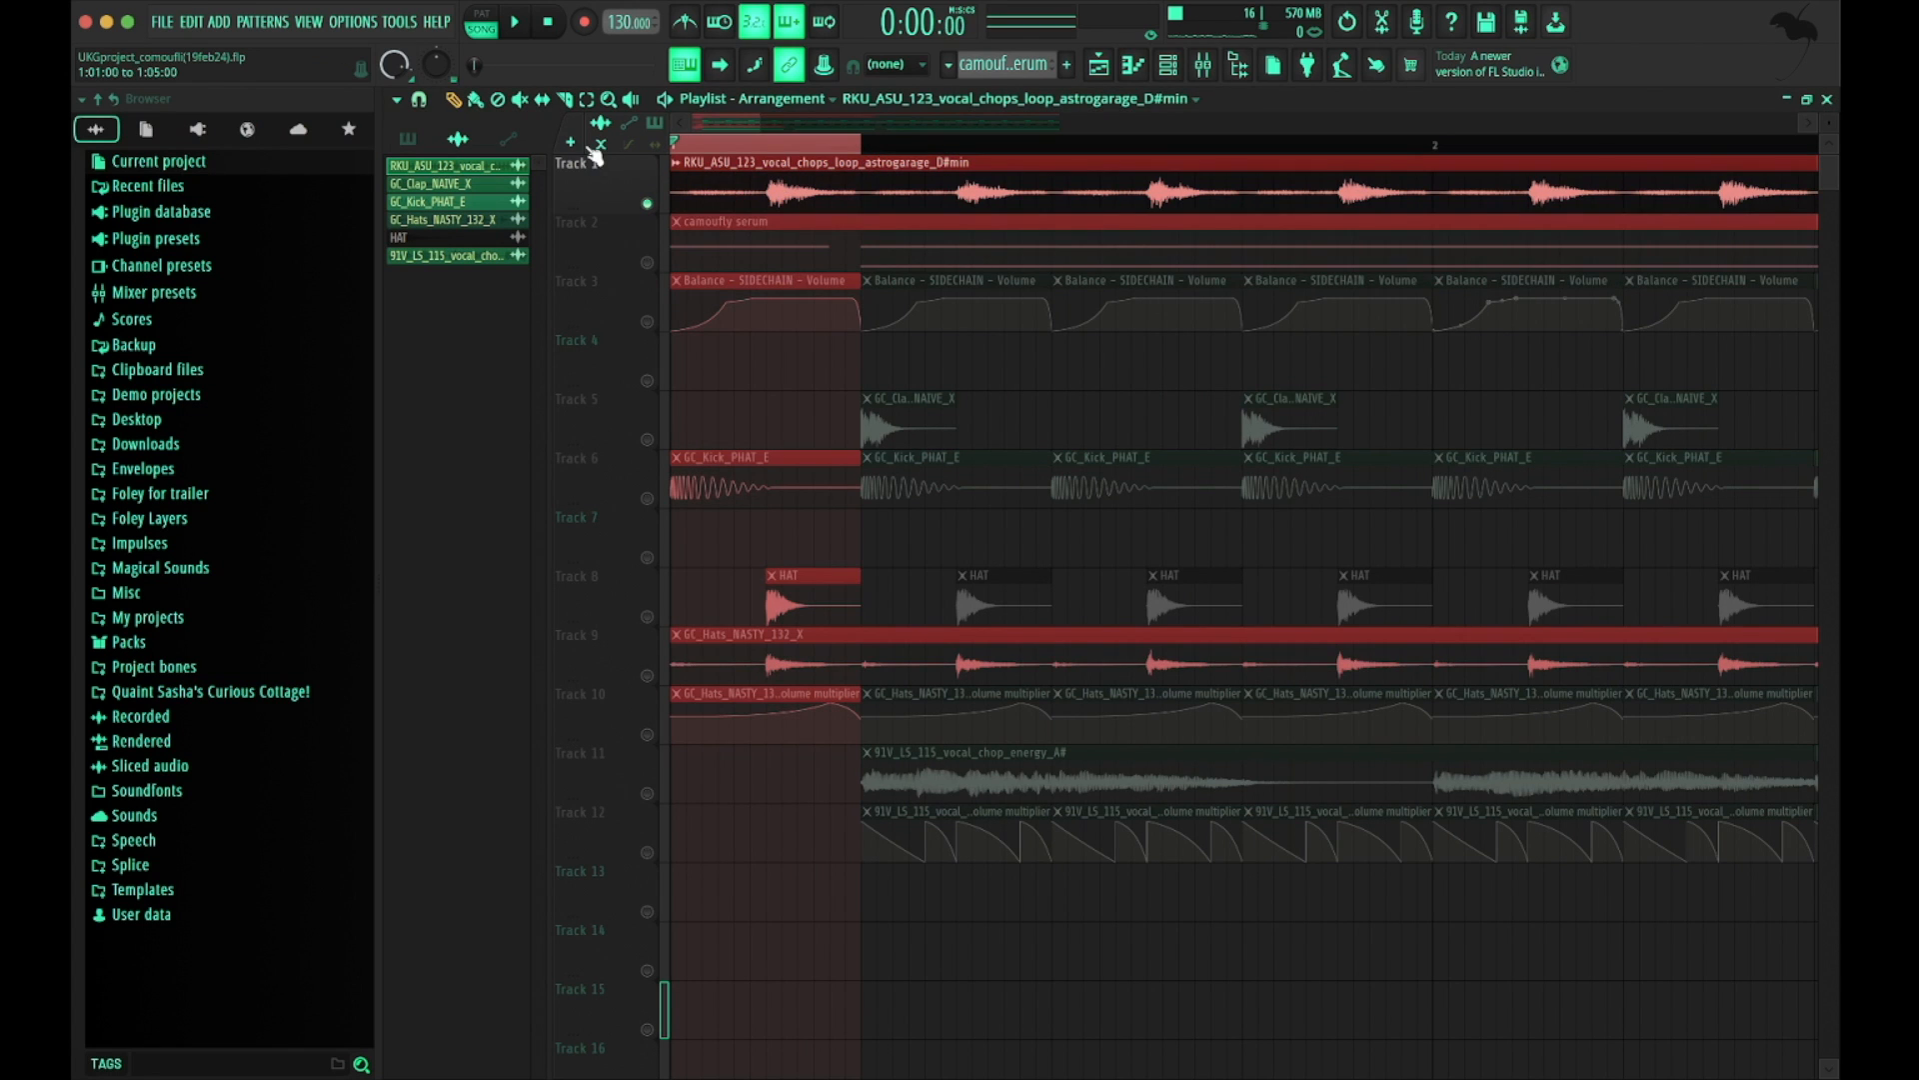
{"action": "right_click", "coordinate": [694, 193]}
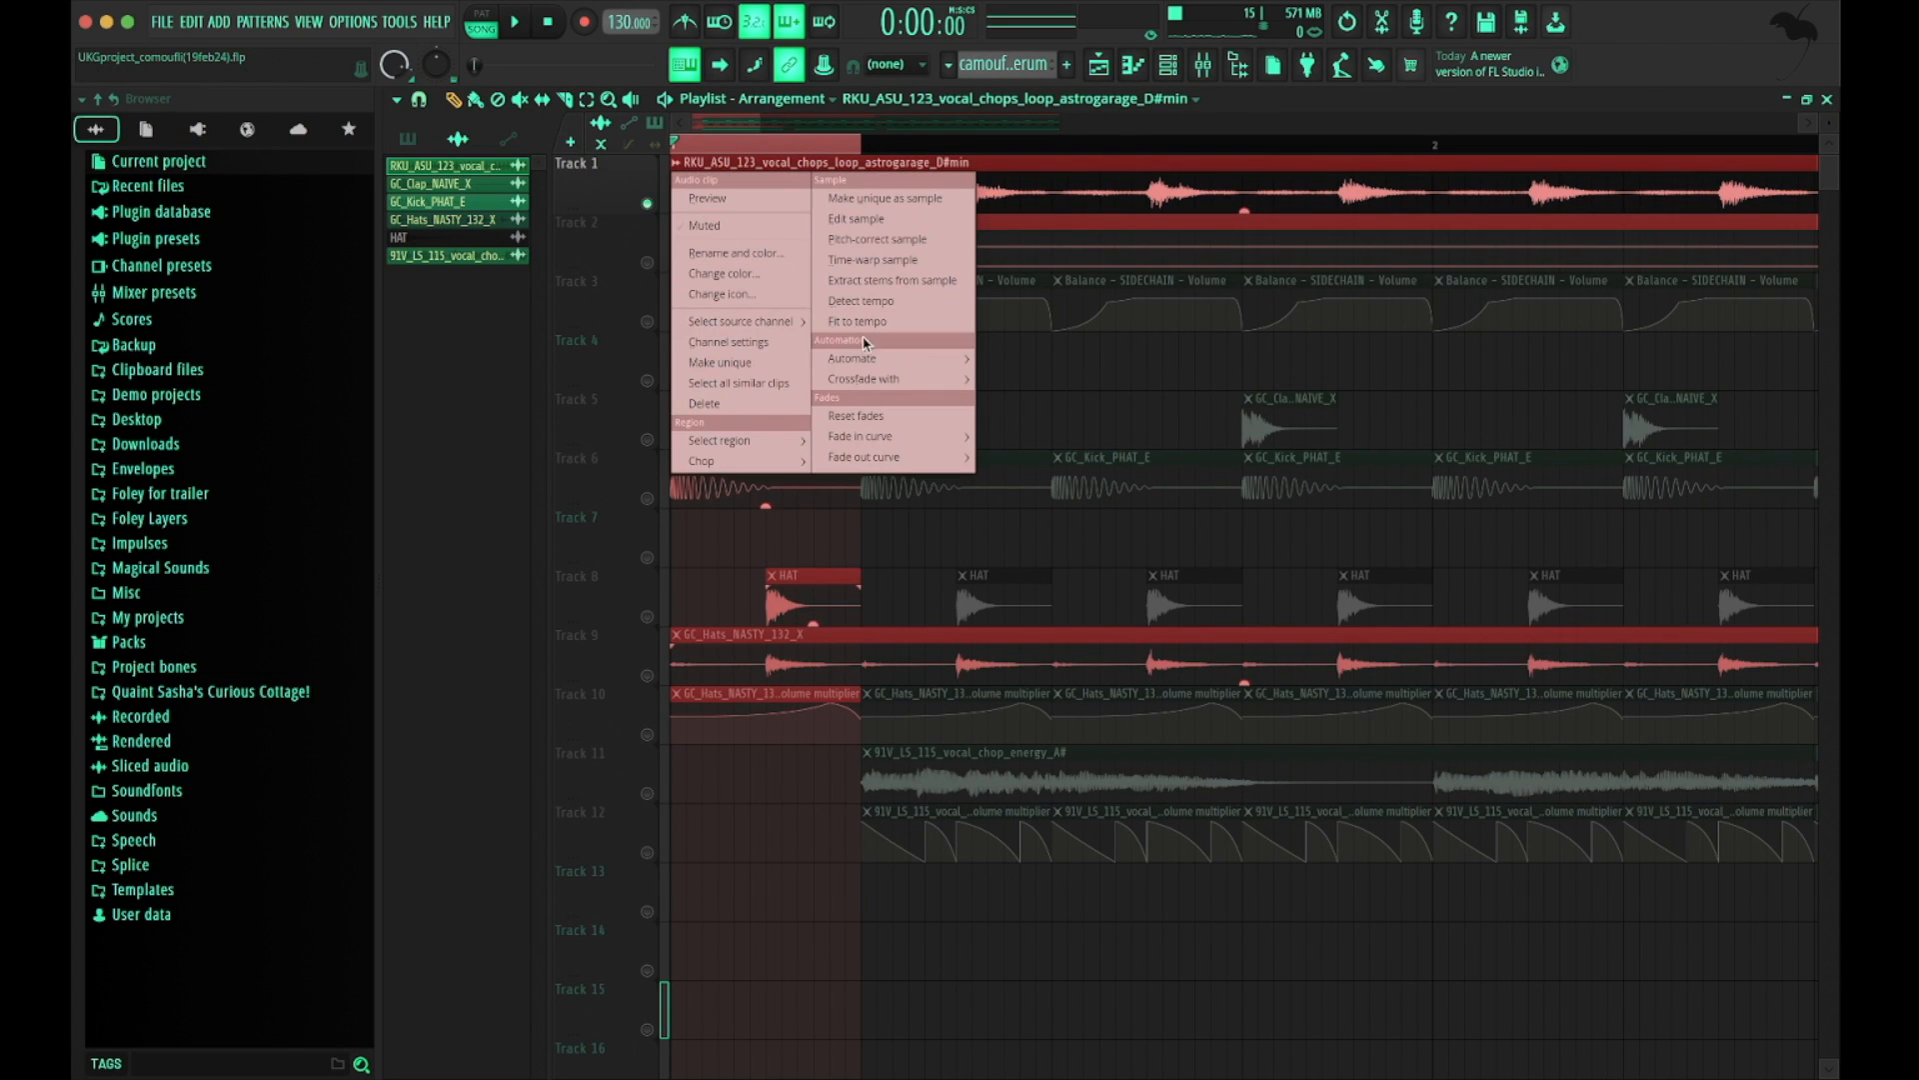
{"action": "mouse_move", "coordinate": [870, 359]}
{"action": "left_click", "coordinate": [1011, 378]}
{"action": "scroll", "coordinate": [828, 330], "scroll_direction": "up", "scroll_amount": 2}
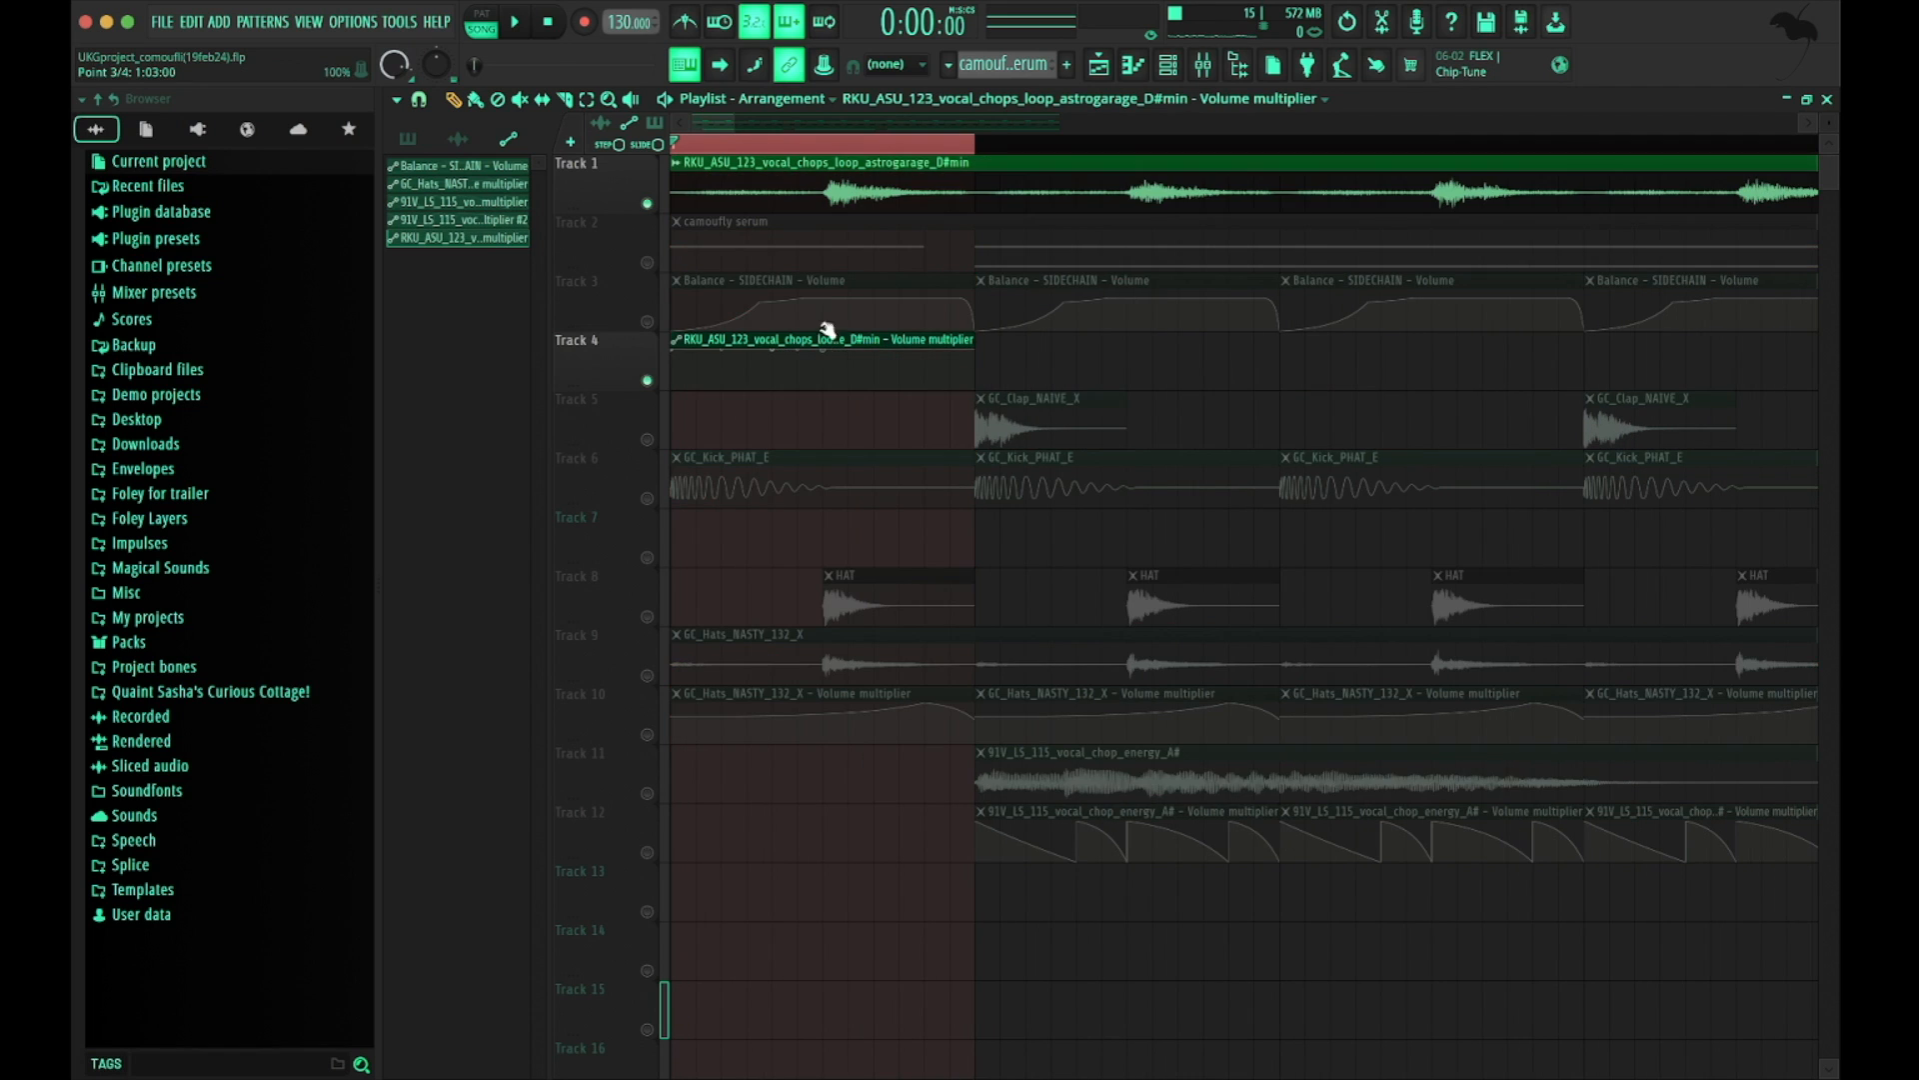
Shape the Track 4 volume automation into two peaks with quick rises and slow falls, raise the middle dip, and play it
{"action": "left_click_drag", "start_coordinate": [773, 348], "coordinate": [772, 436]}
{"action": "left_click_drag", "start_coordinate": [672, 349], "coordinate": [672, 390]}
{"action": "right_click", "coordinate": [747, 359]}
{"action": "mouse_move", "coordinate": [773, 389]}
{"action": "left_mouse_down"}
{"action": "mouse_move", "coordinate": [855, 348]}
{"action": "mouse_move", "coordinate": [814, 405]}
{"action": "mouse_move", "coordinate": [700, 323]}
{"action": "left_mouse_up"}
{"action": "key", "text": "space"}
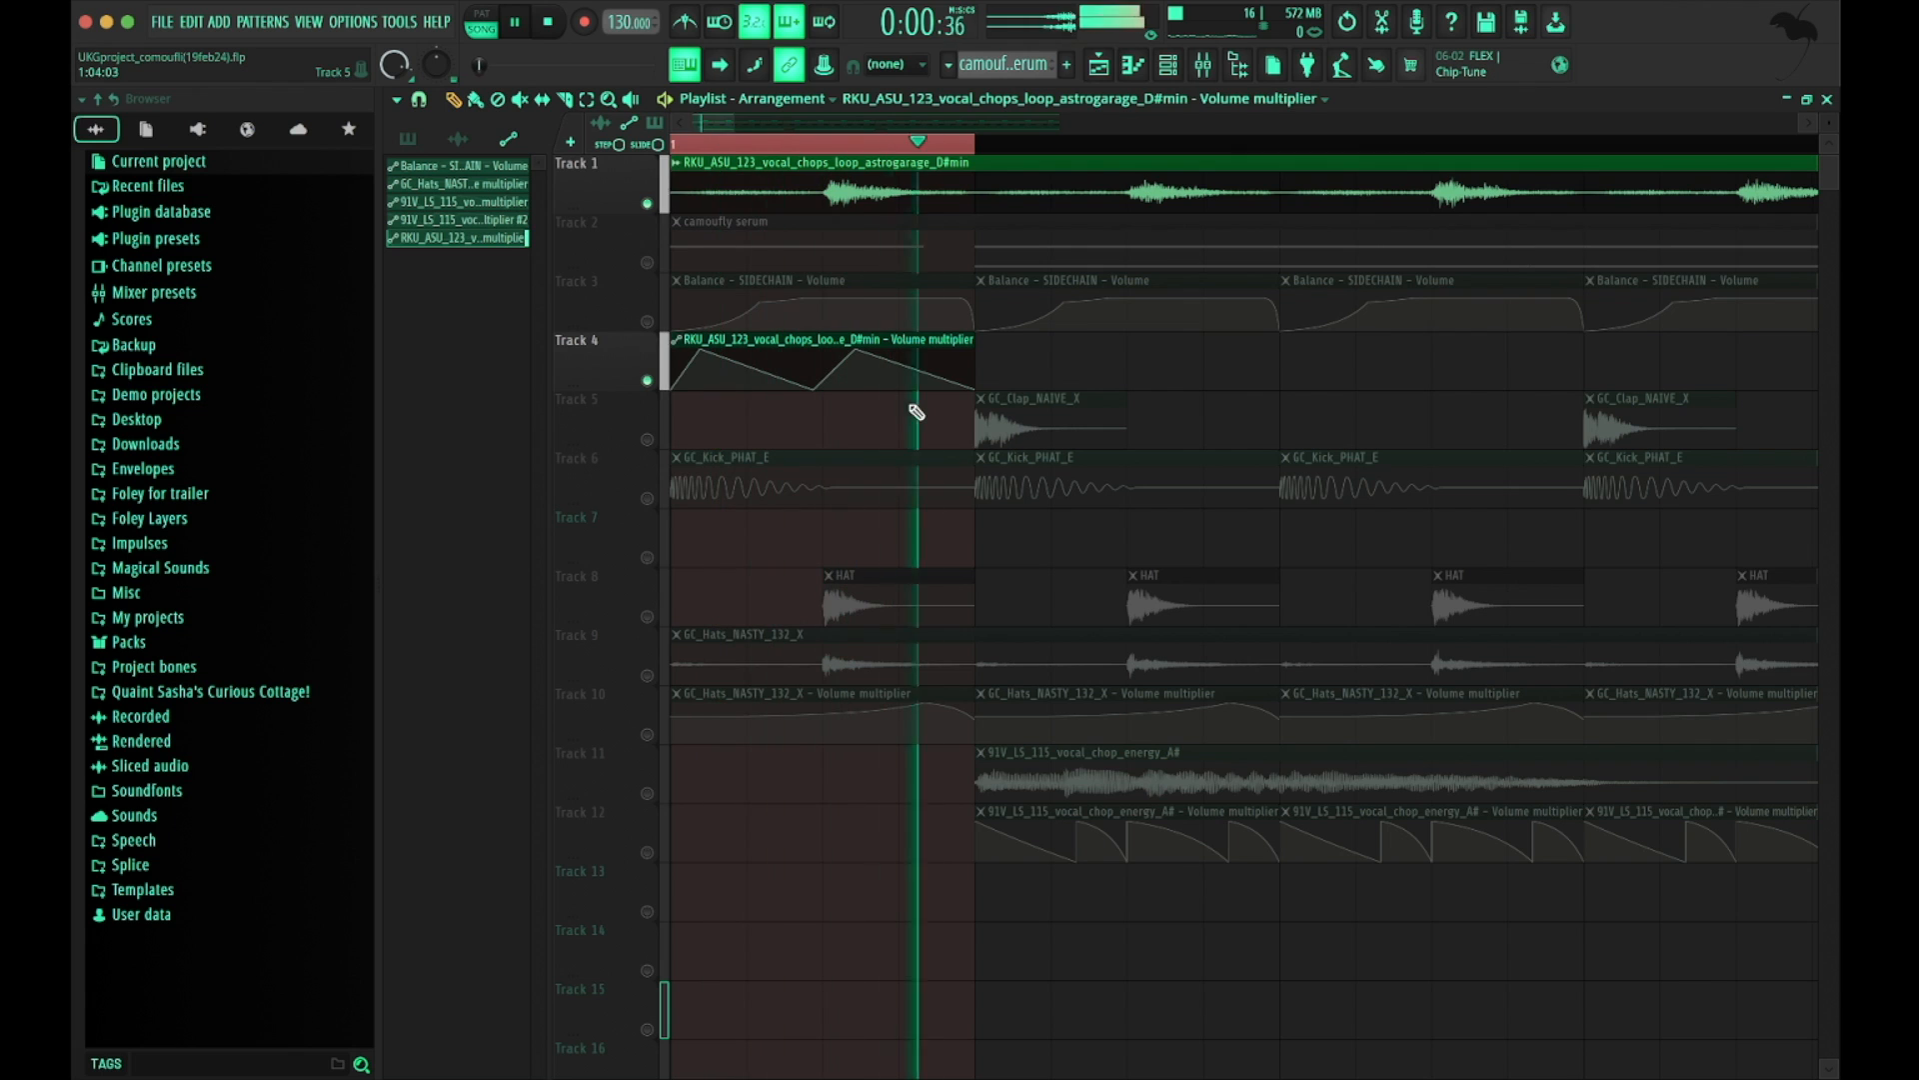
{"action": "left_click_drag", "start_coordinate": [814, 389], "coordinate": [819, 374]}
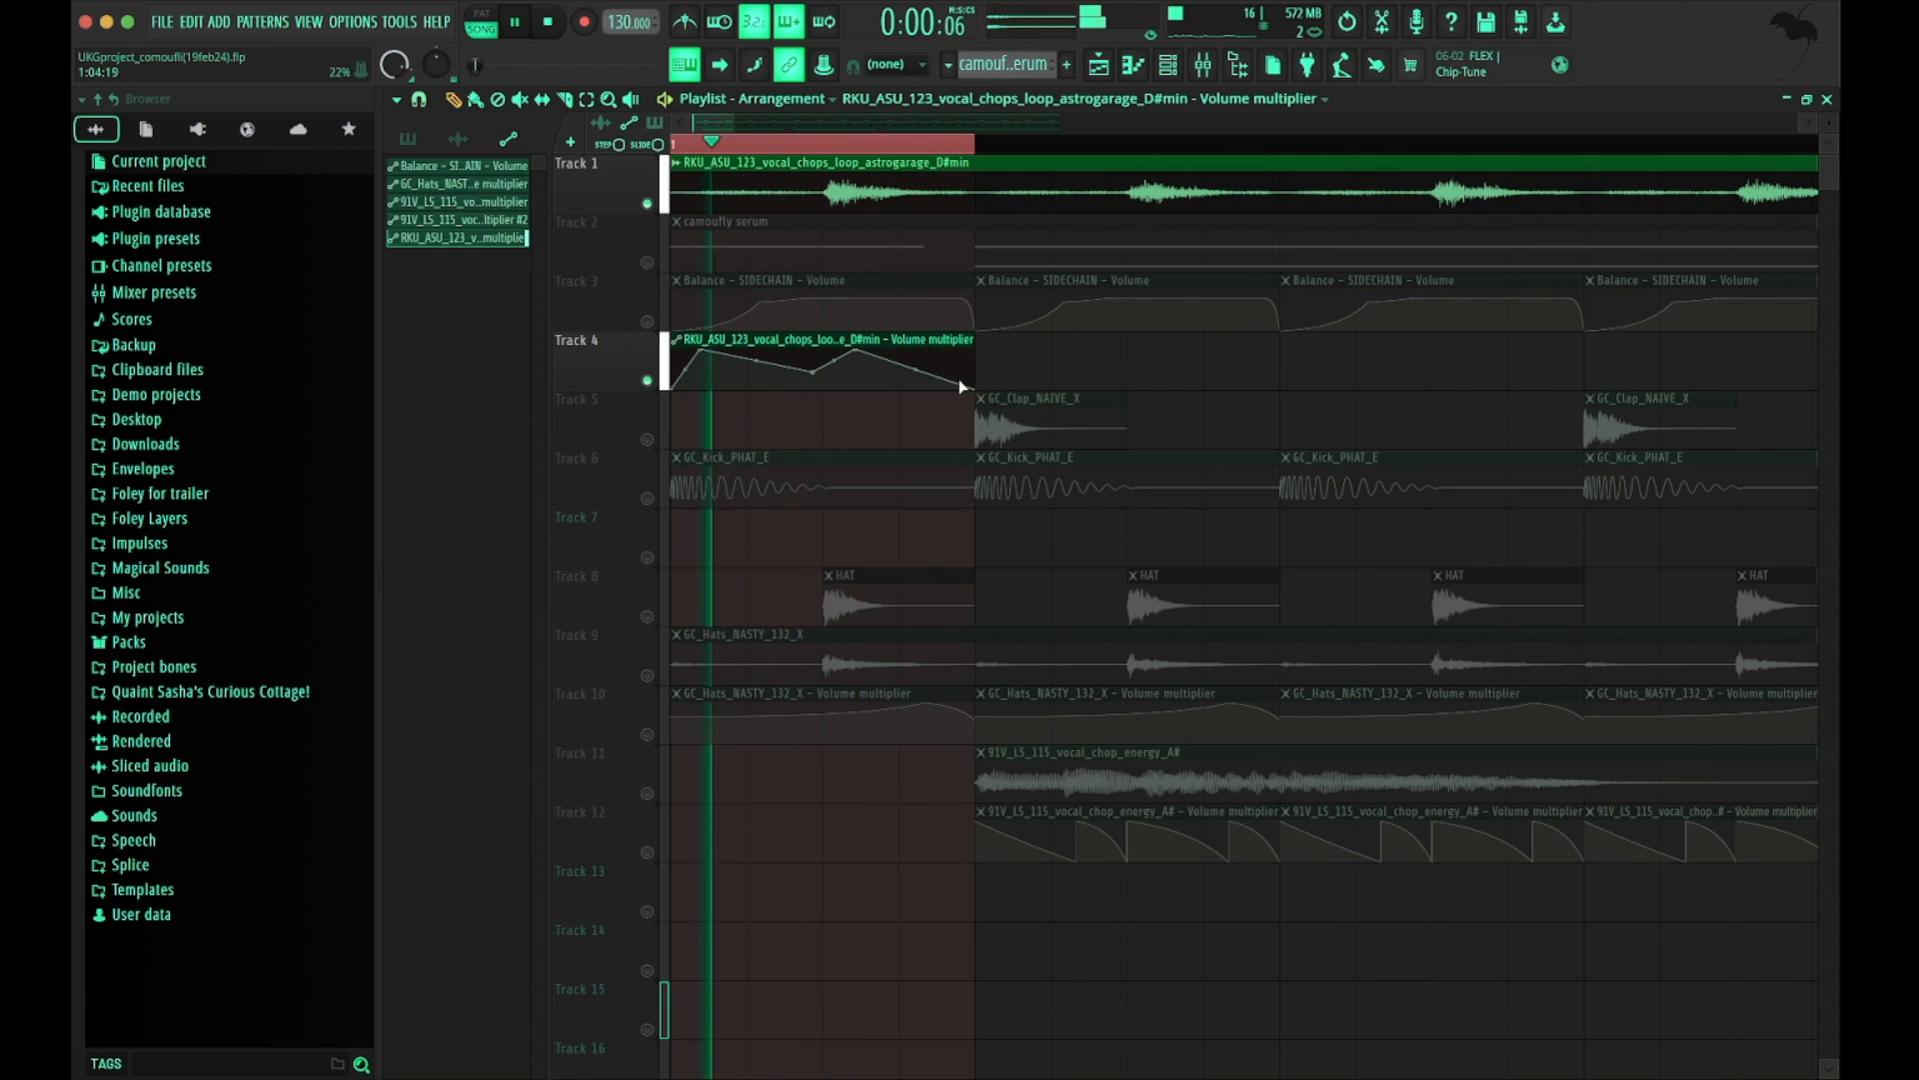
Stop playback and delete the vocal chops loop's volume automation clip from Track 4, keeping Track 1 soloed
{"action": "key", "text": "space"}
{"action": "right_click", "coordinate": [679, 340]}
{"action": "right_click", "coordinate": [647, 204]}
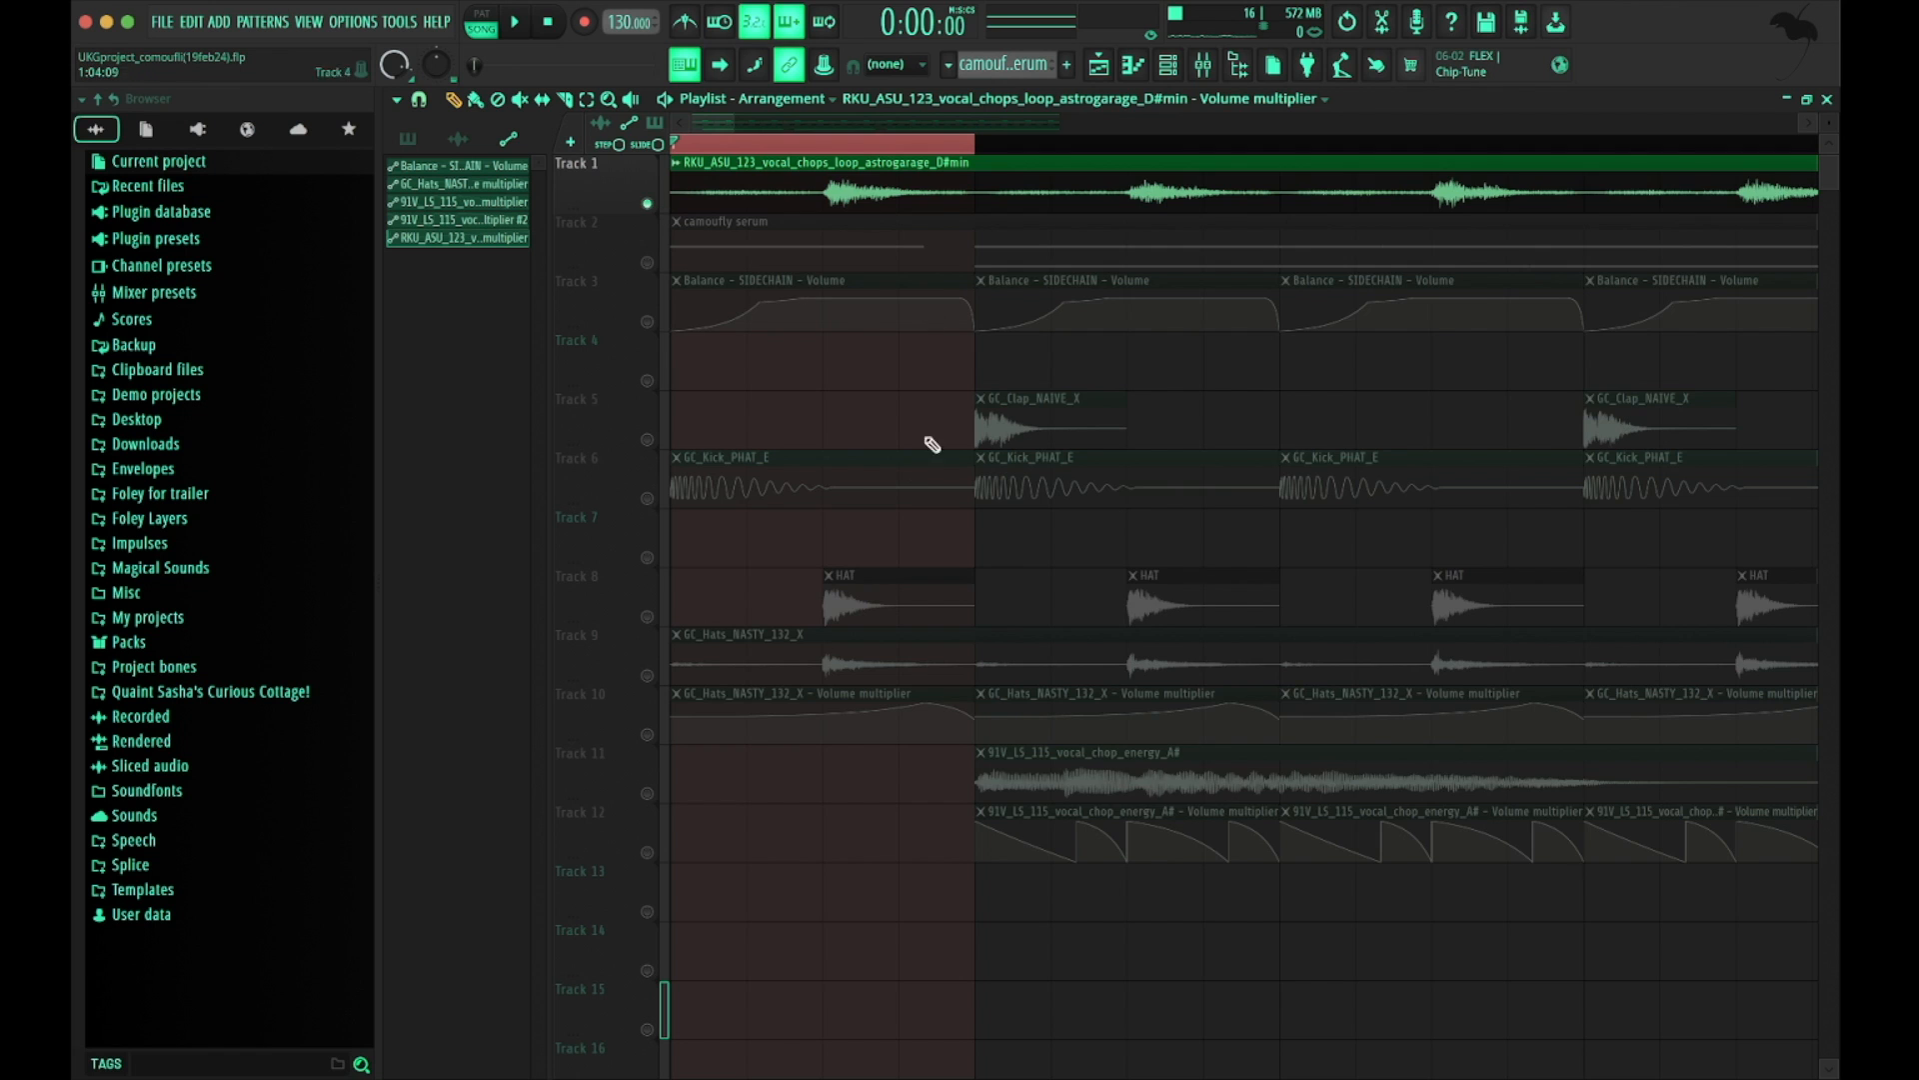
Compare the vocal chops loop played alone with playback through the unmuted SIDECHAIN volume automation on Track 3
{"action": "scroll", "coordinate": [918, 475], "scroll_direction": "down", "scroll_amount": 3}
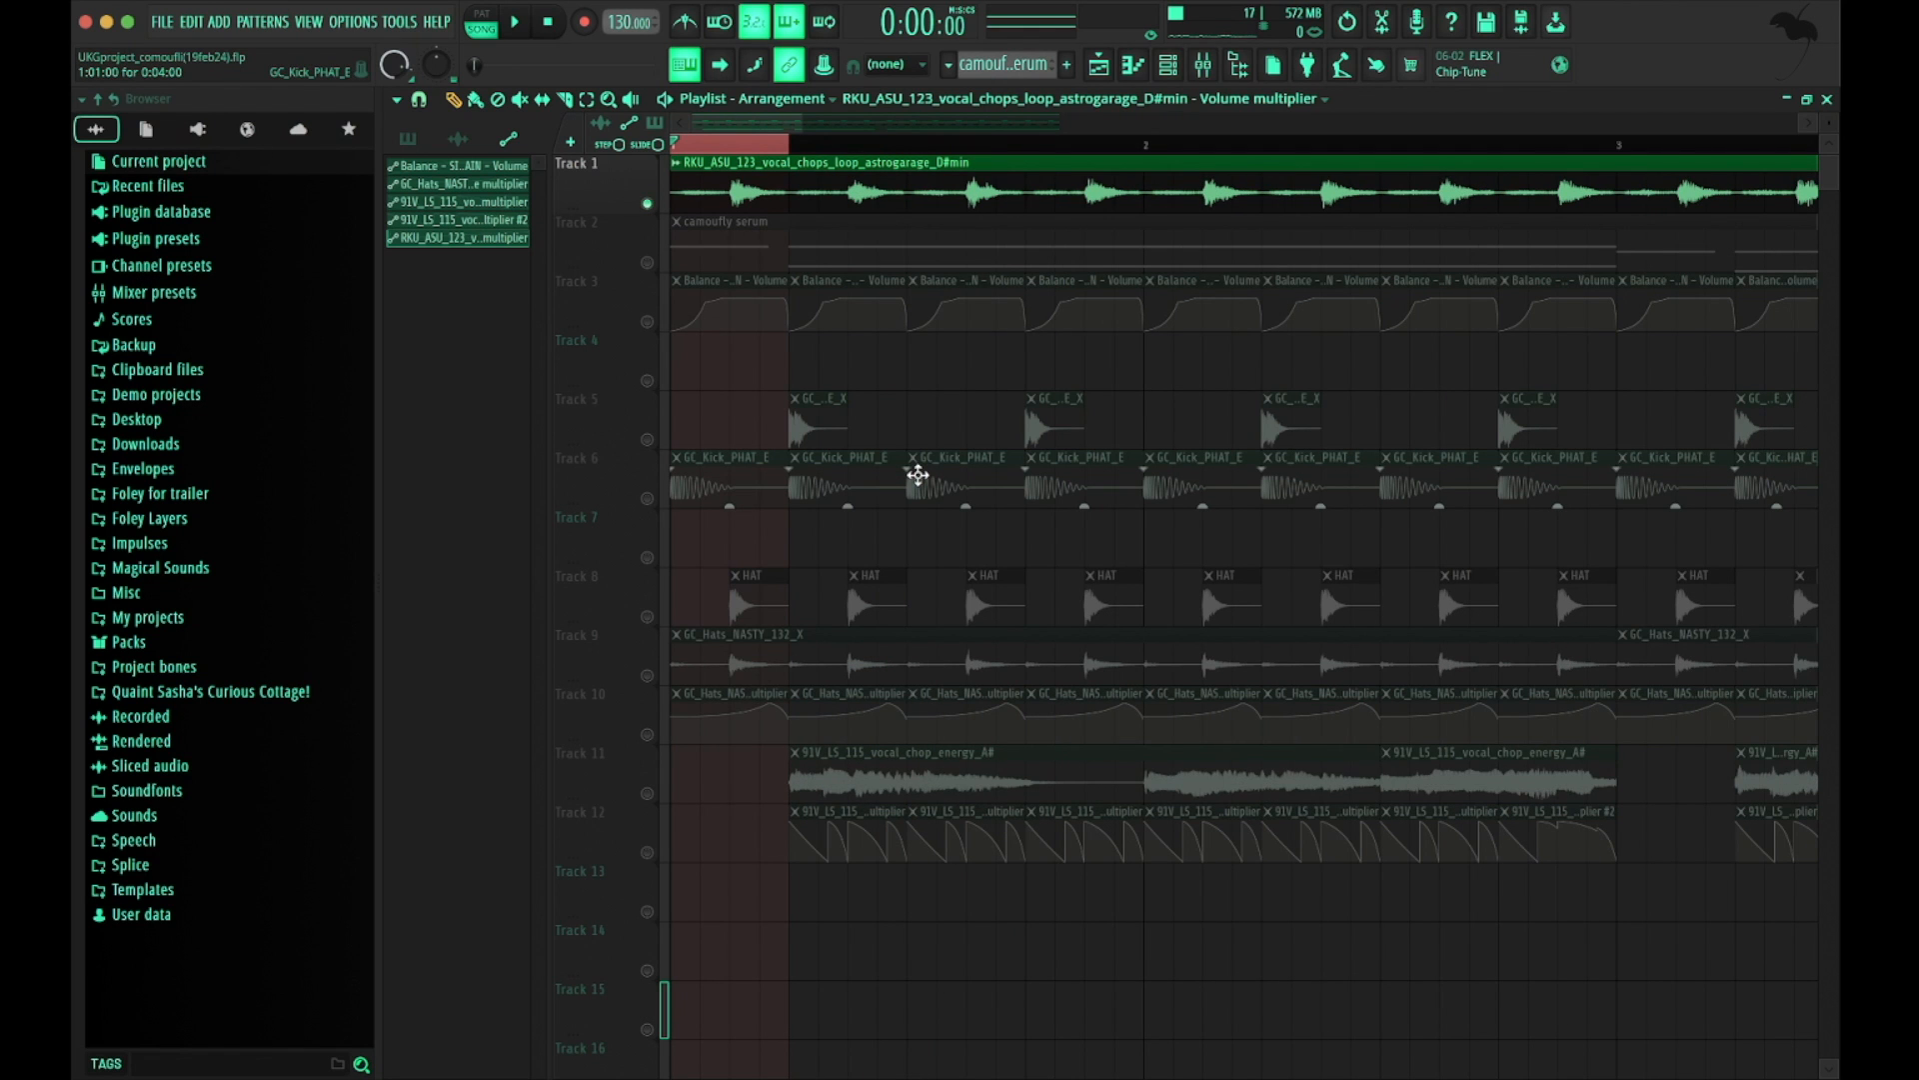
{"action": "key", "text": "space"}
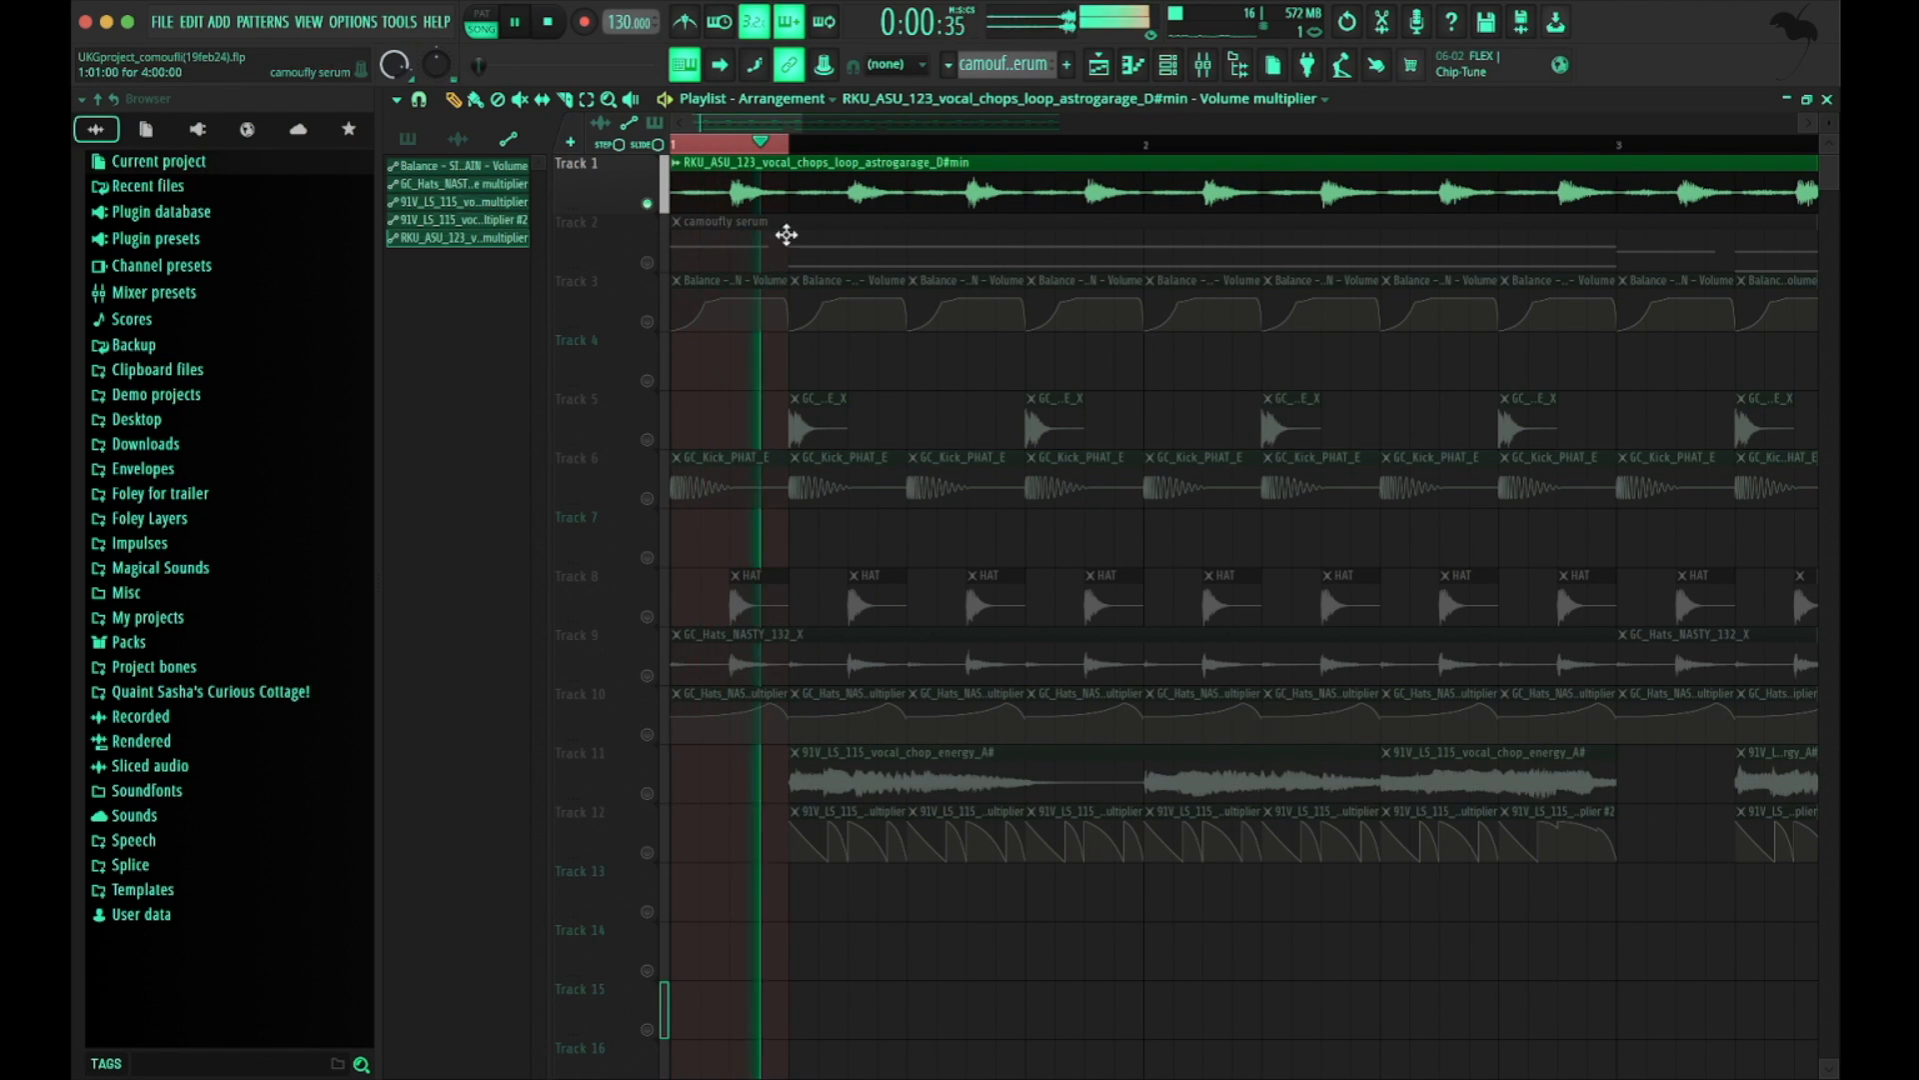
{"action": "key", "text": "space"}
{"action": "left_click", "coordinate": [647, 322]}
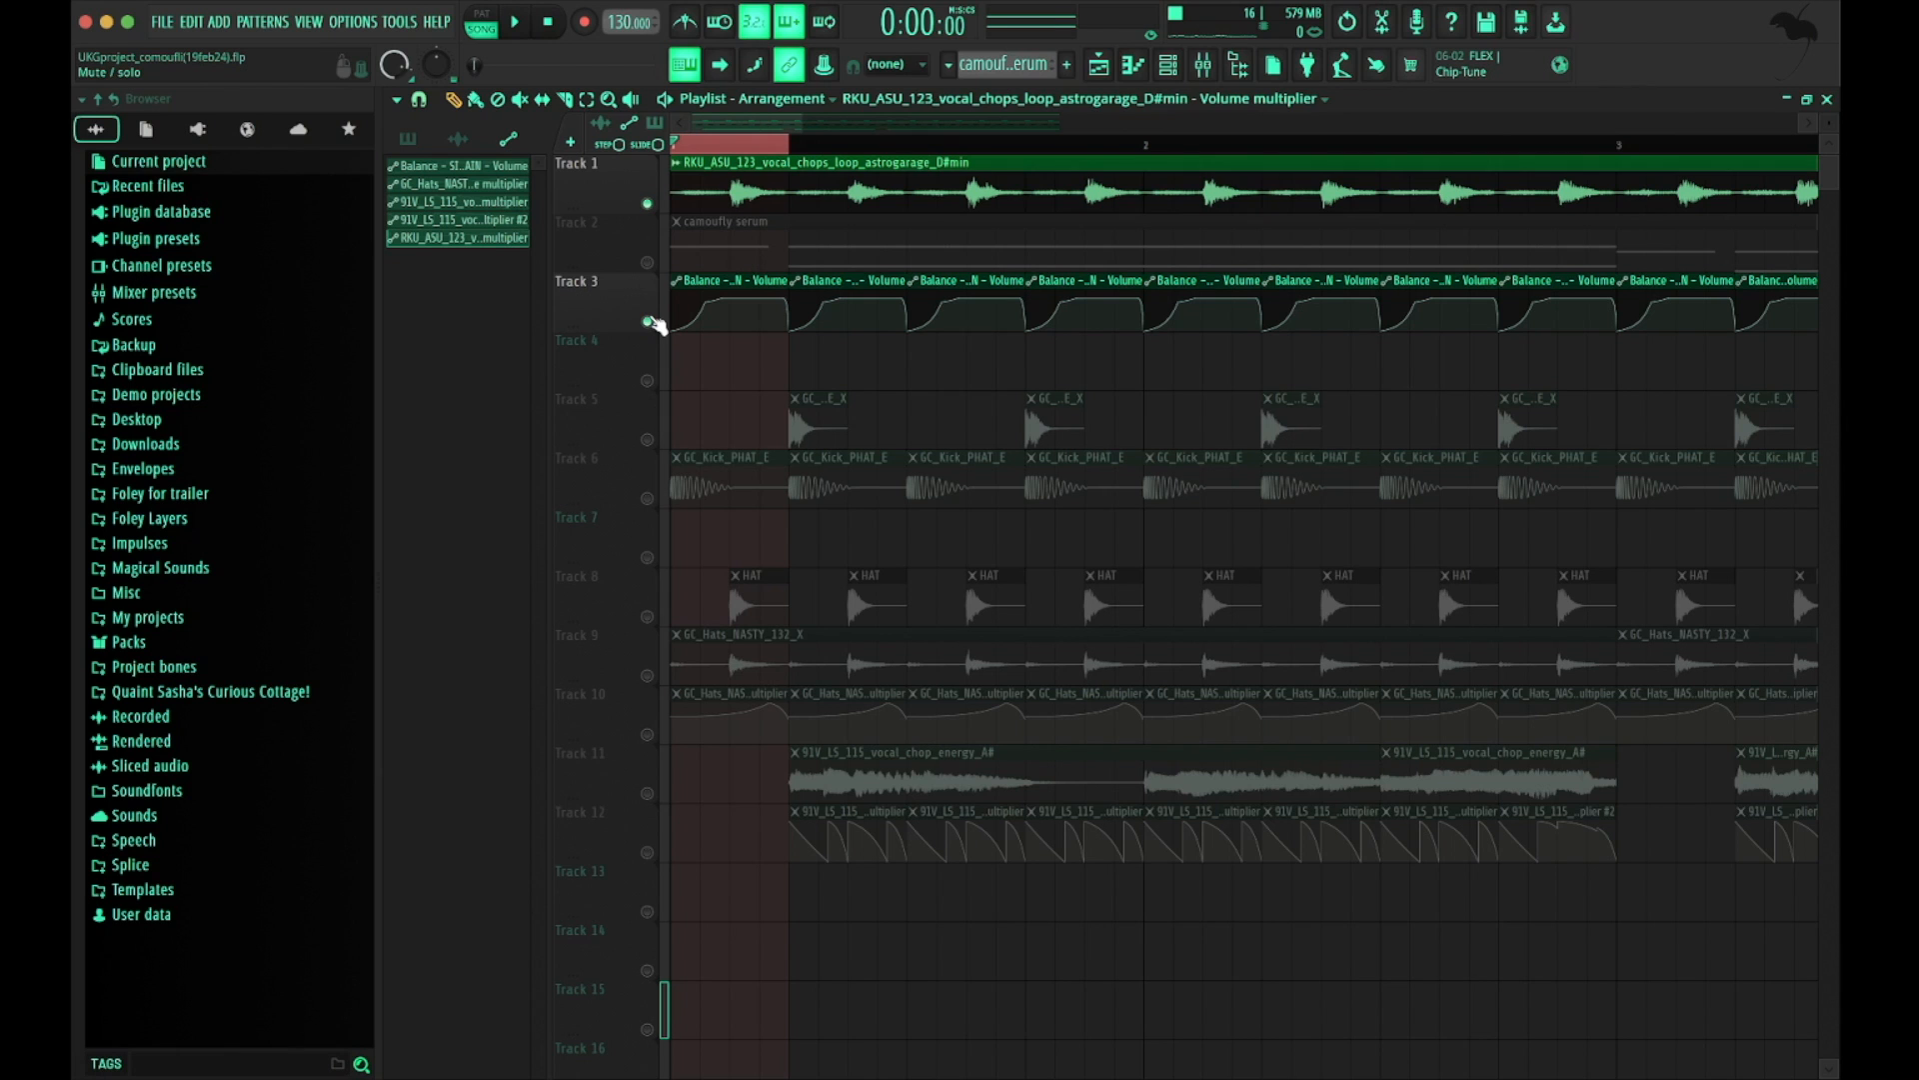
{"action": "key", "text": "space"}
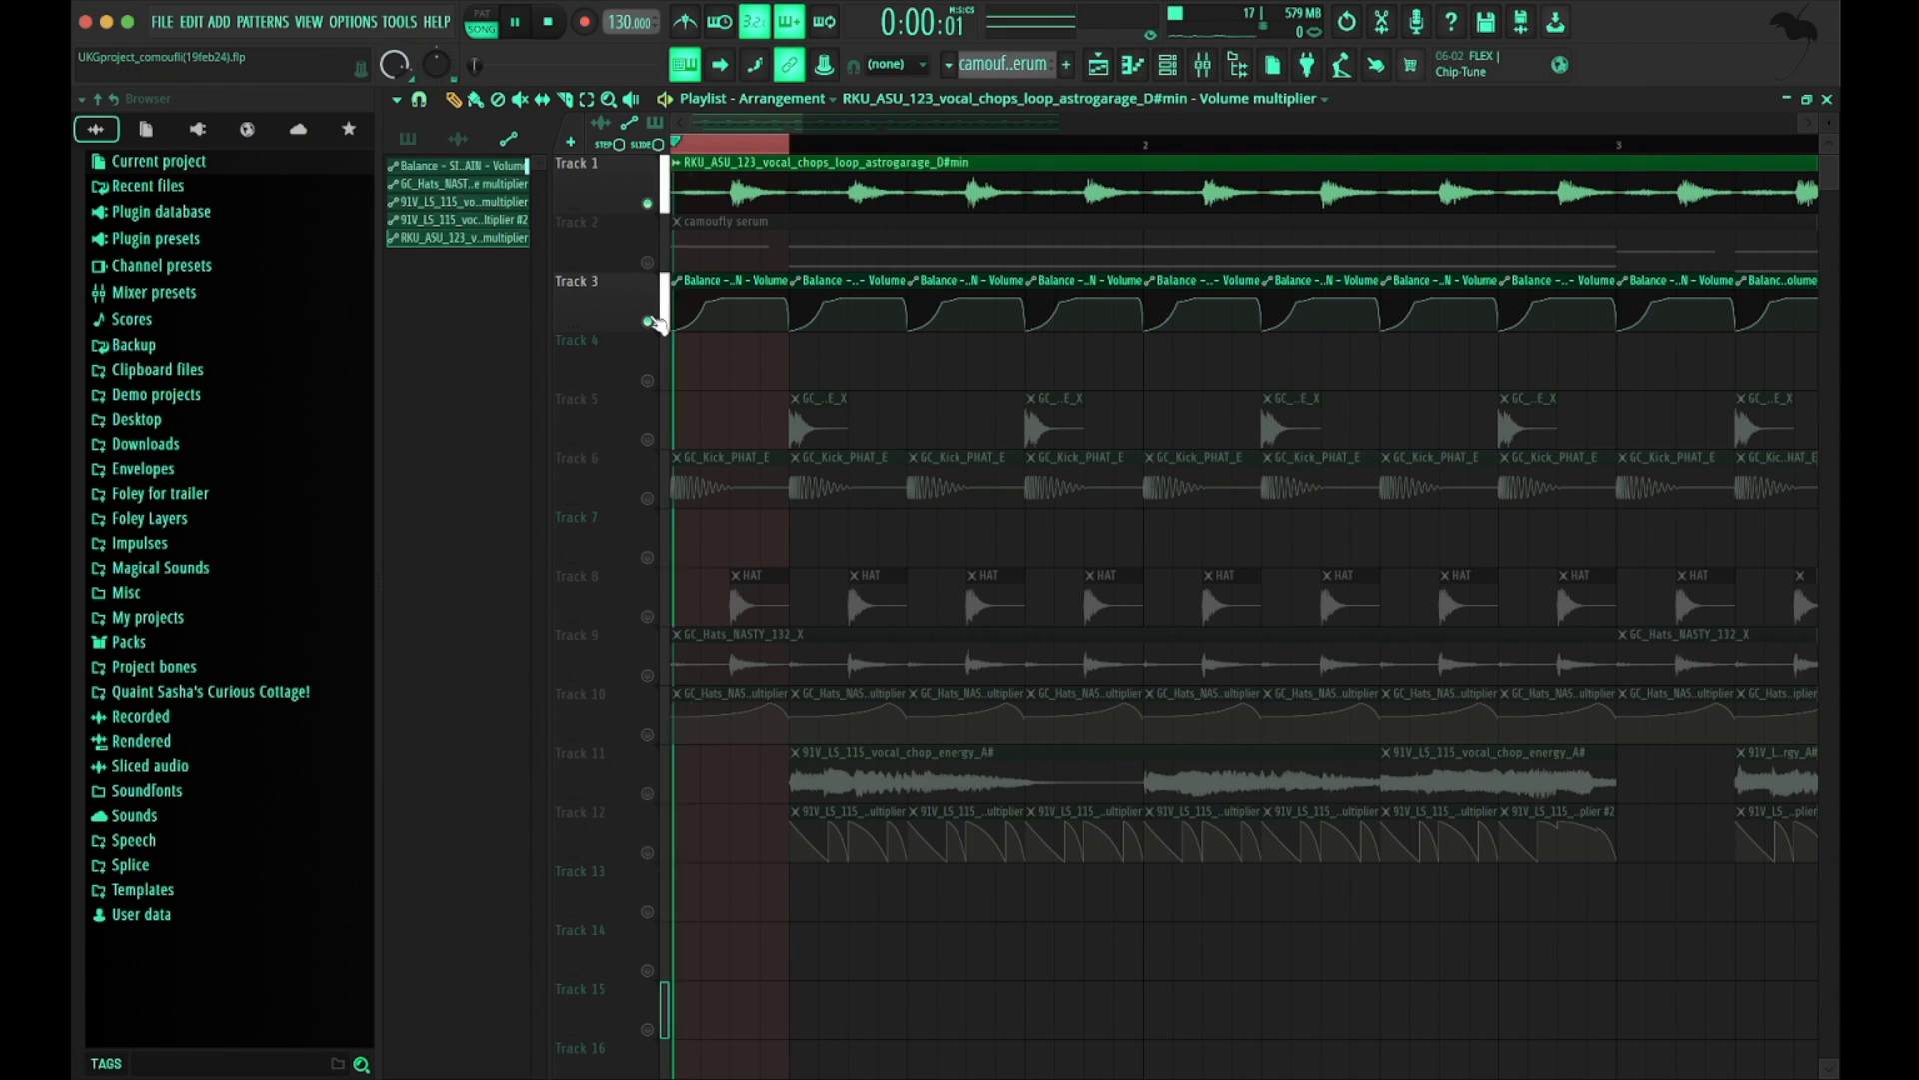
{"action": "key", "text": "space"}
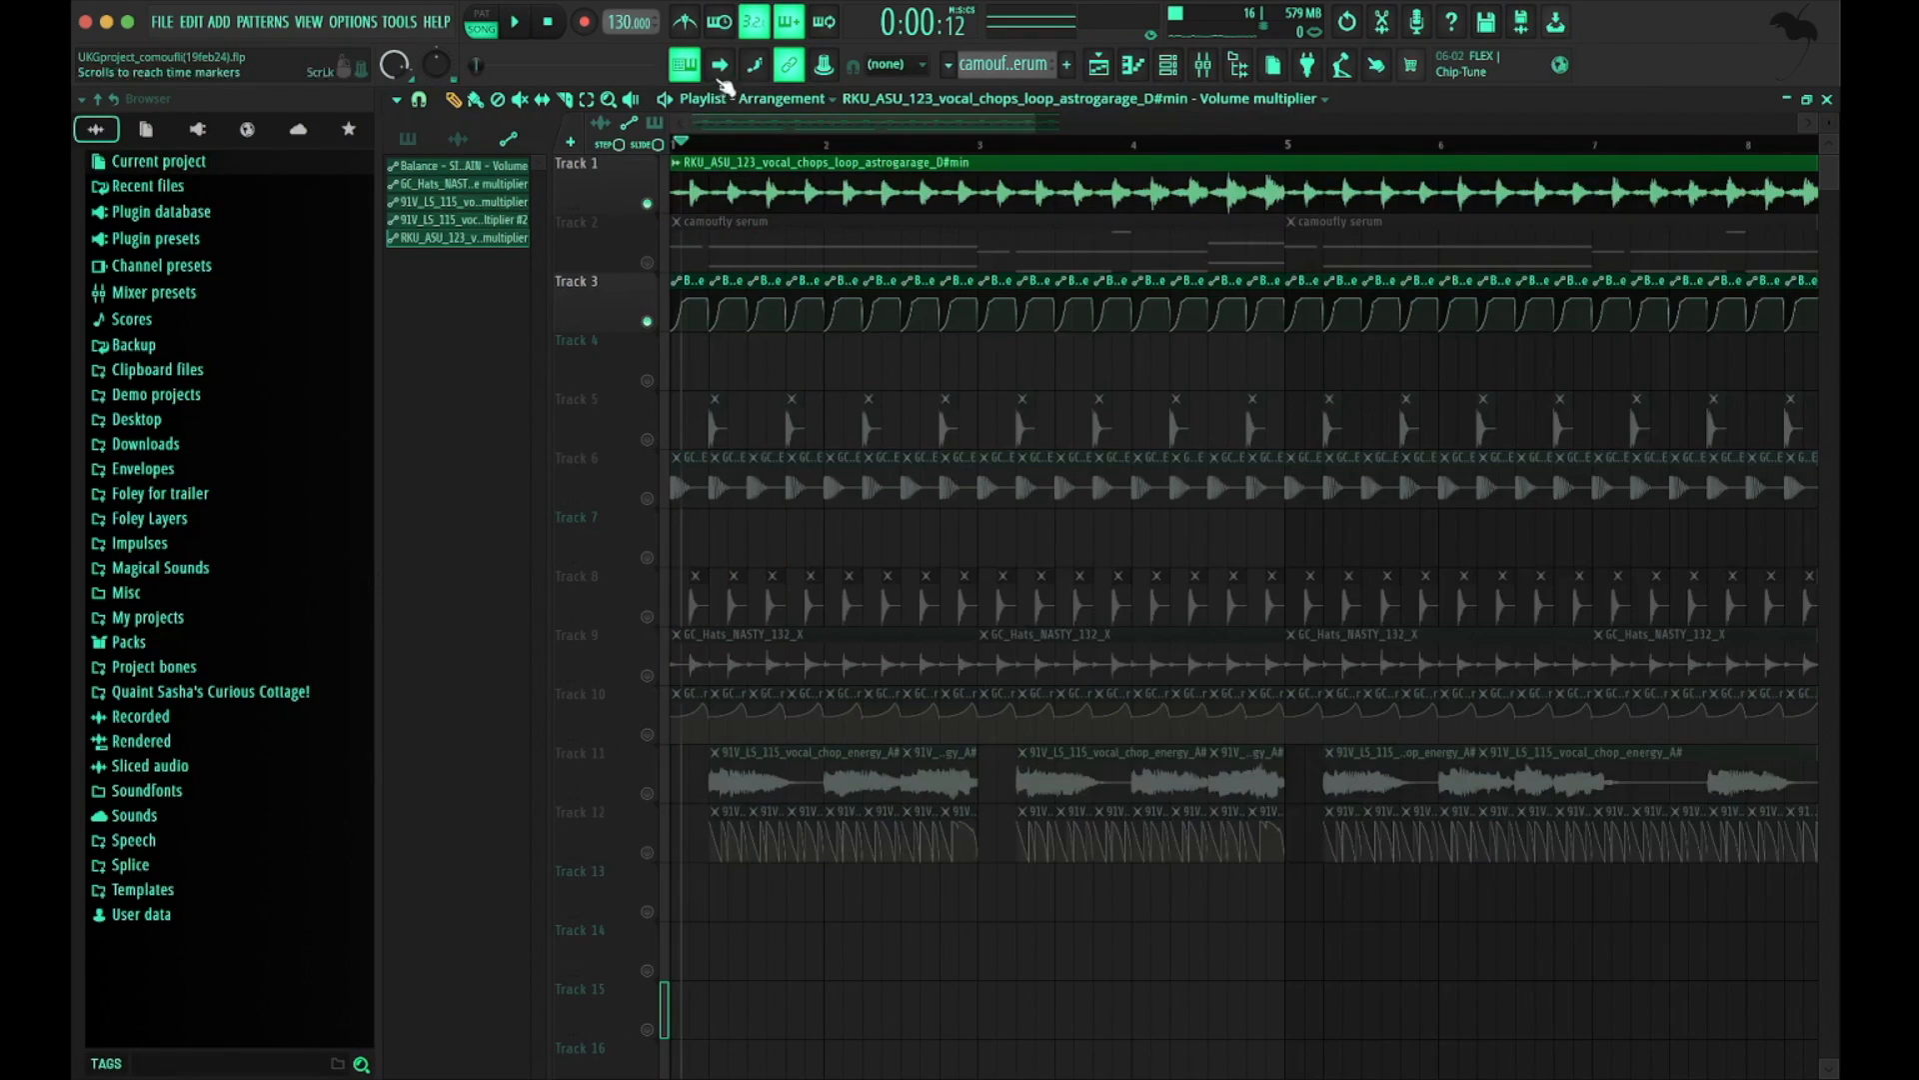
Solo the vocal chop energy clips on Track 11, without their Track 12 volume automation, and play them
{"action": "left_click", "coordinate": [648, 794]}
{"action": "left_click", "coordinate": [648, 853]}
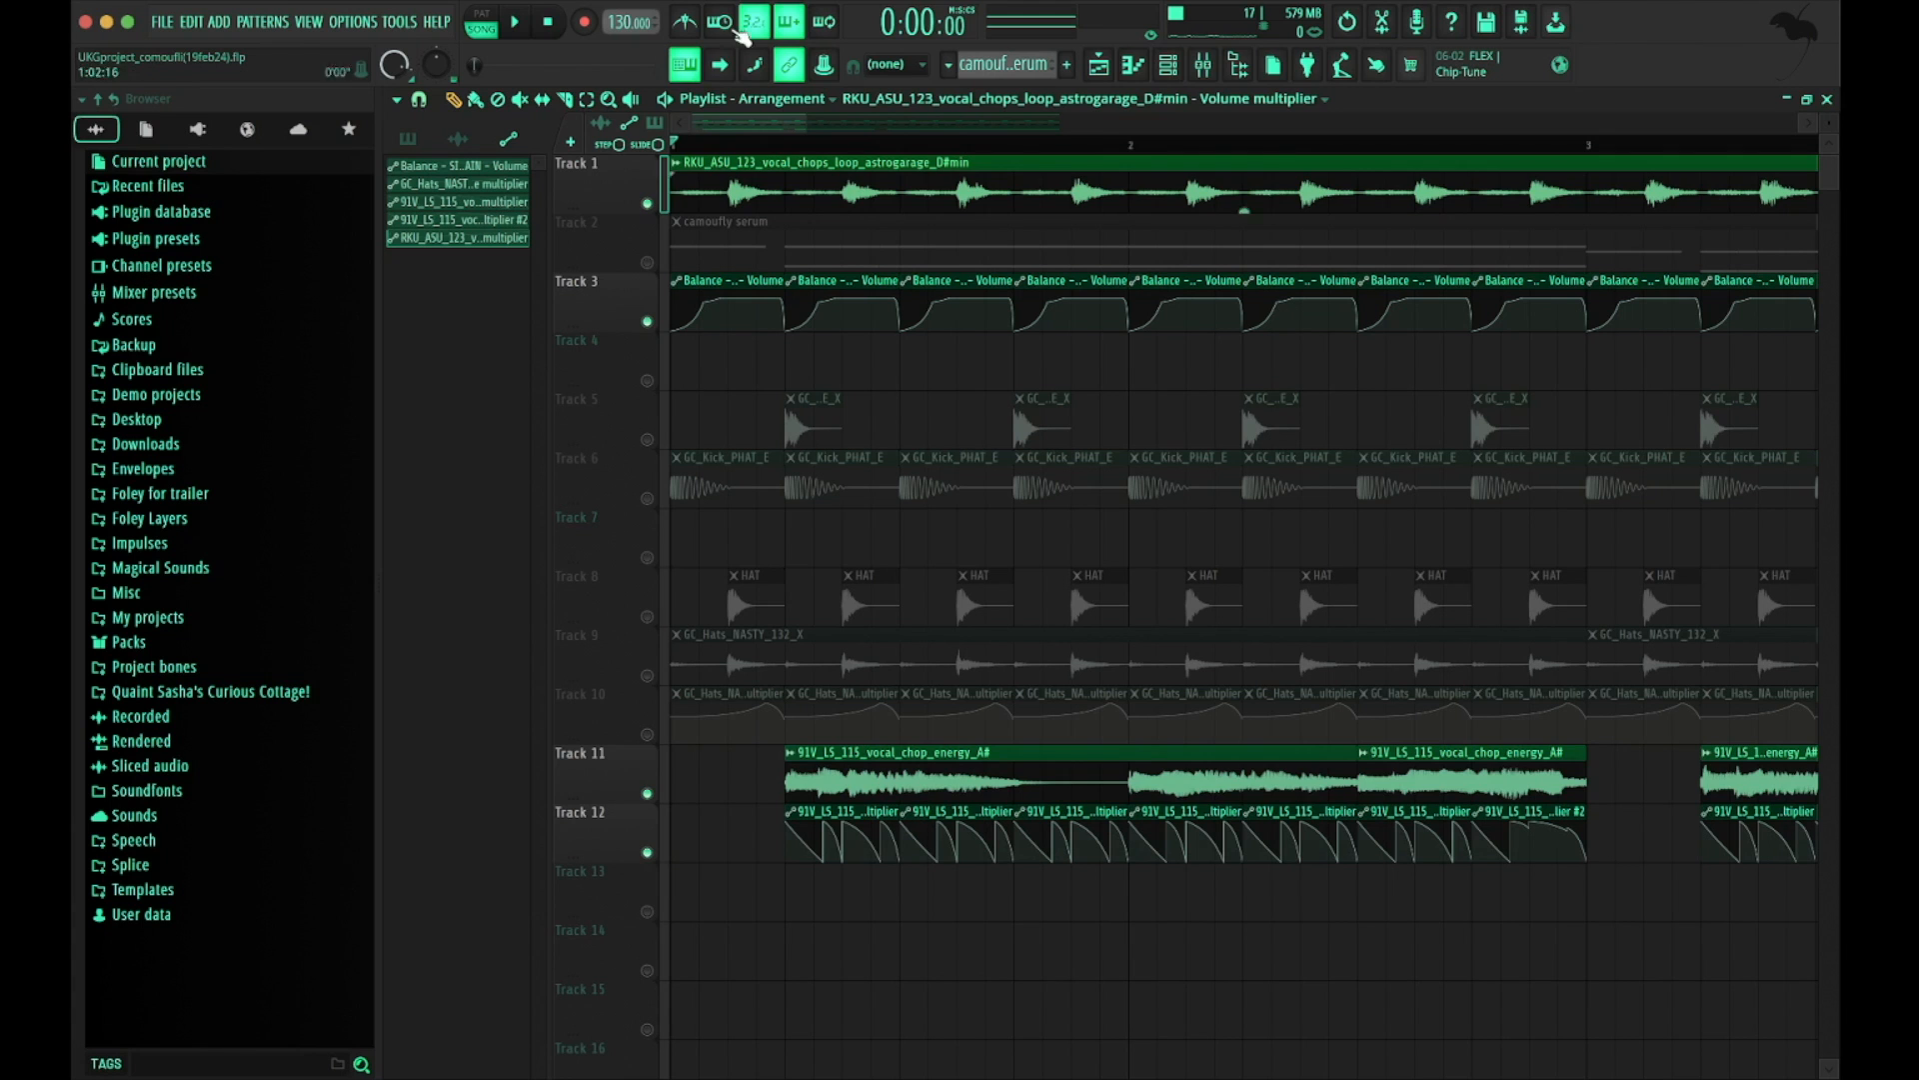
{"action": "left_click", "coordinate": [647, 204]}
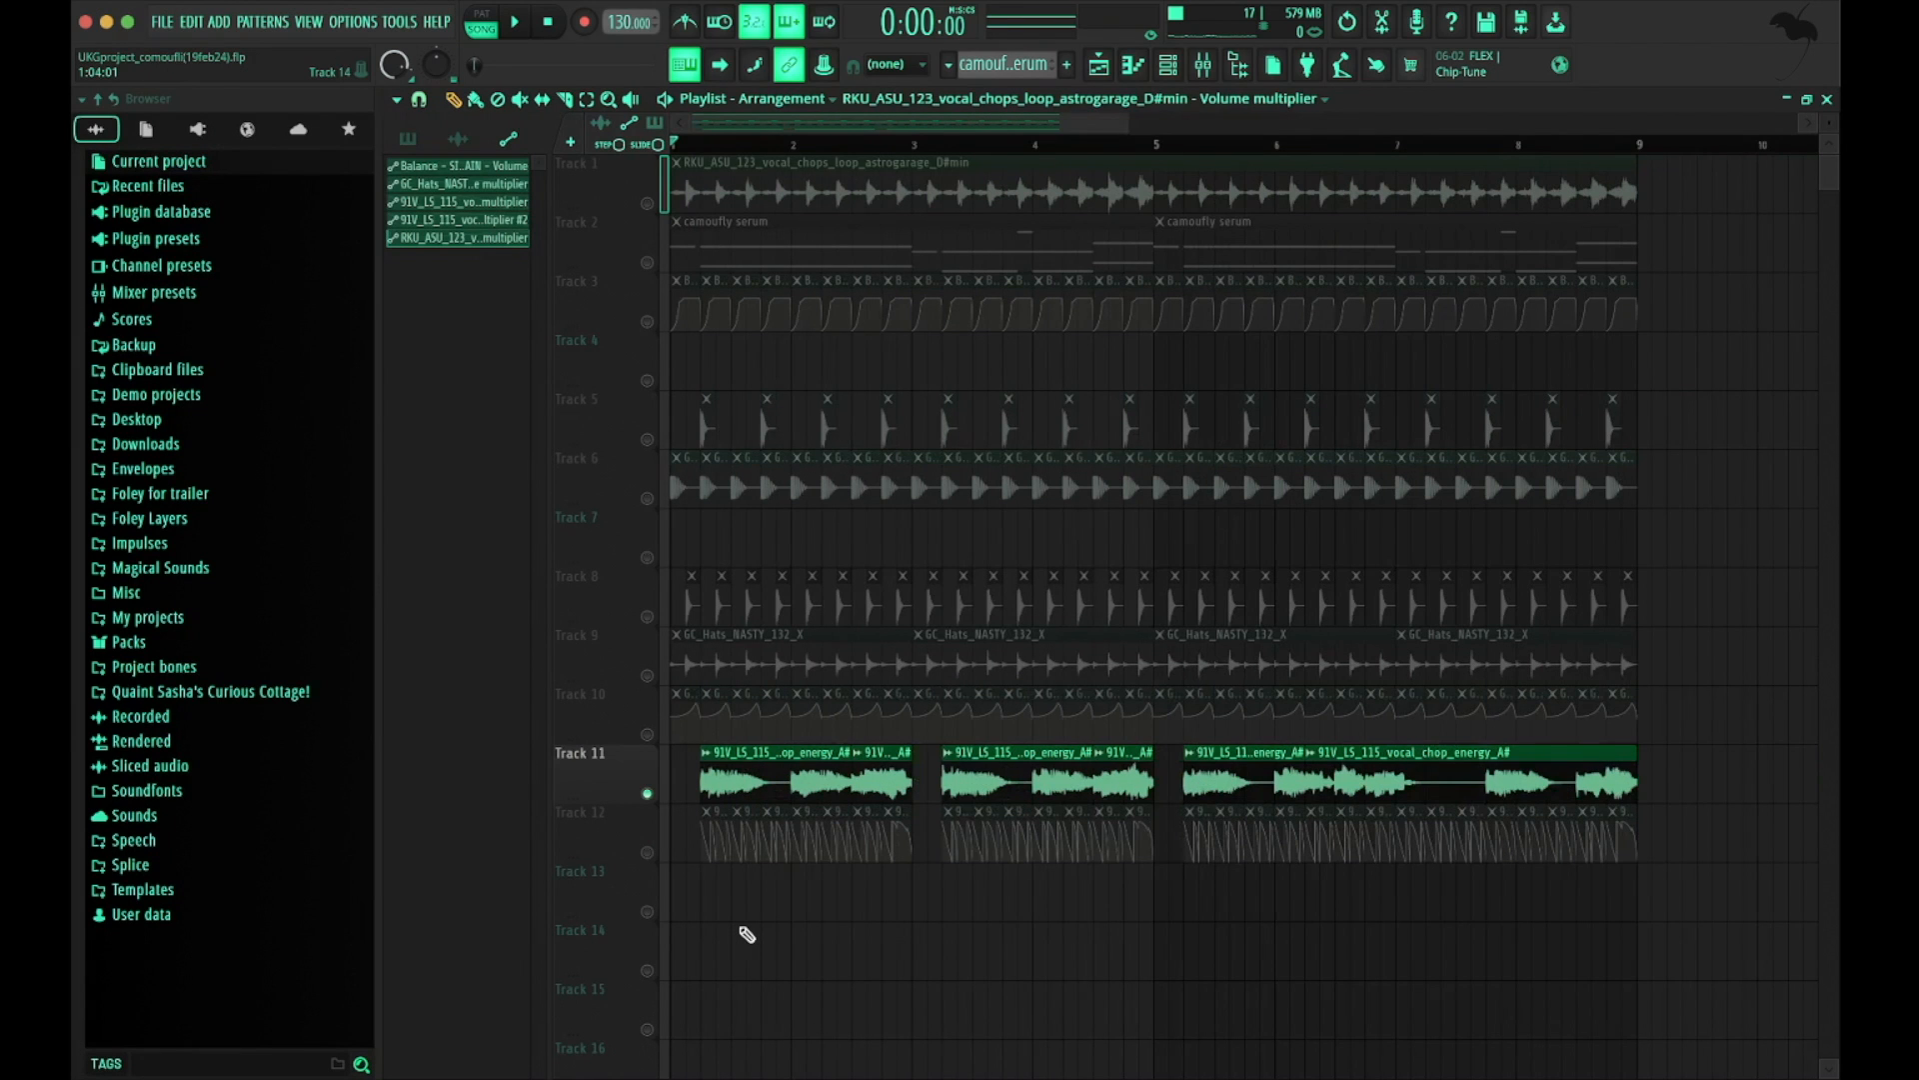
{"action": "scroll", "coordinate": [747, 933], "scroll_direction": "up", "scroll_amount": 2}
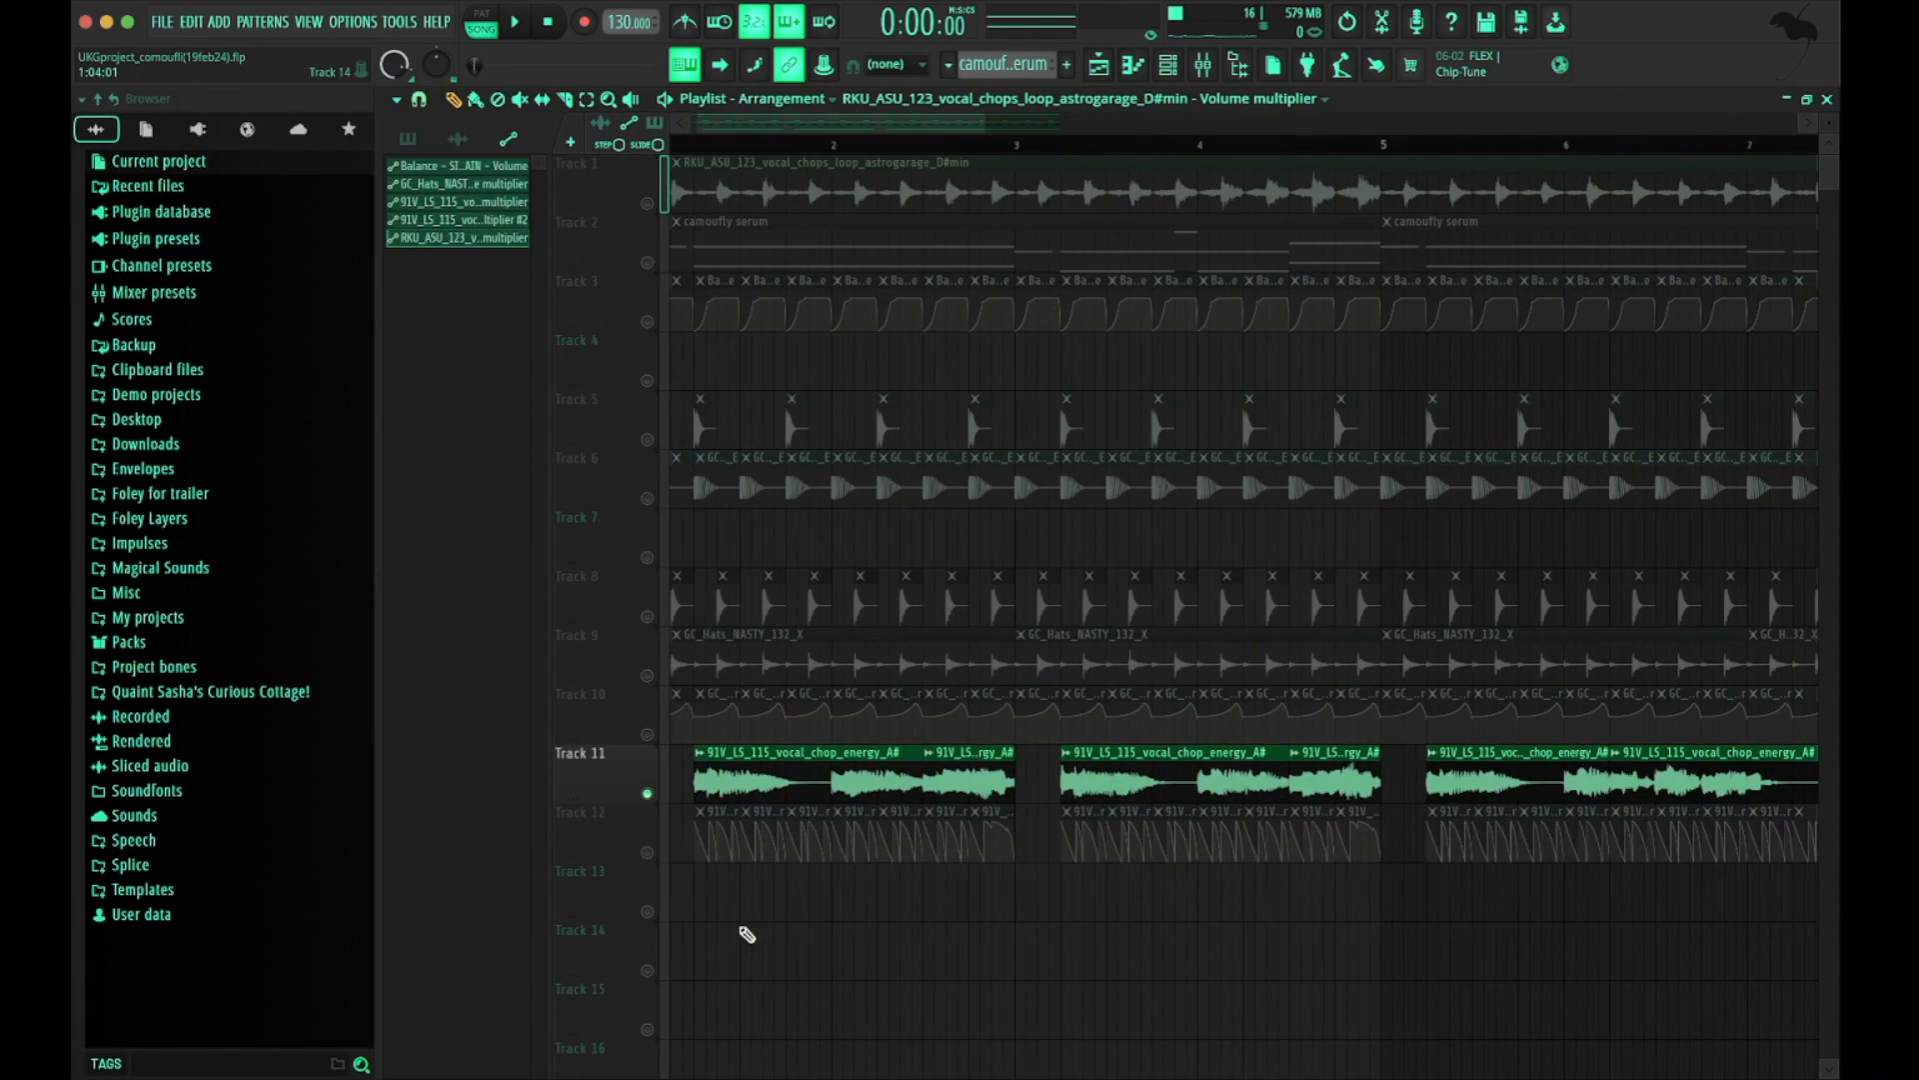
{"action": "key", "text": "space"}
{"action": "scroll", "coordinate": [656, 924], "scroll_direction": "up", "scroll_amount": 2}
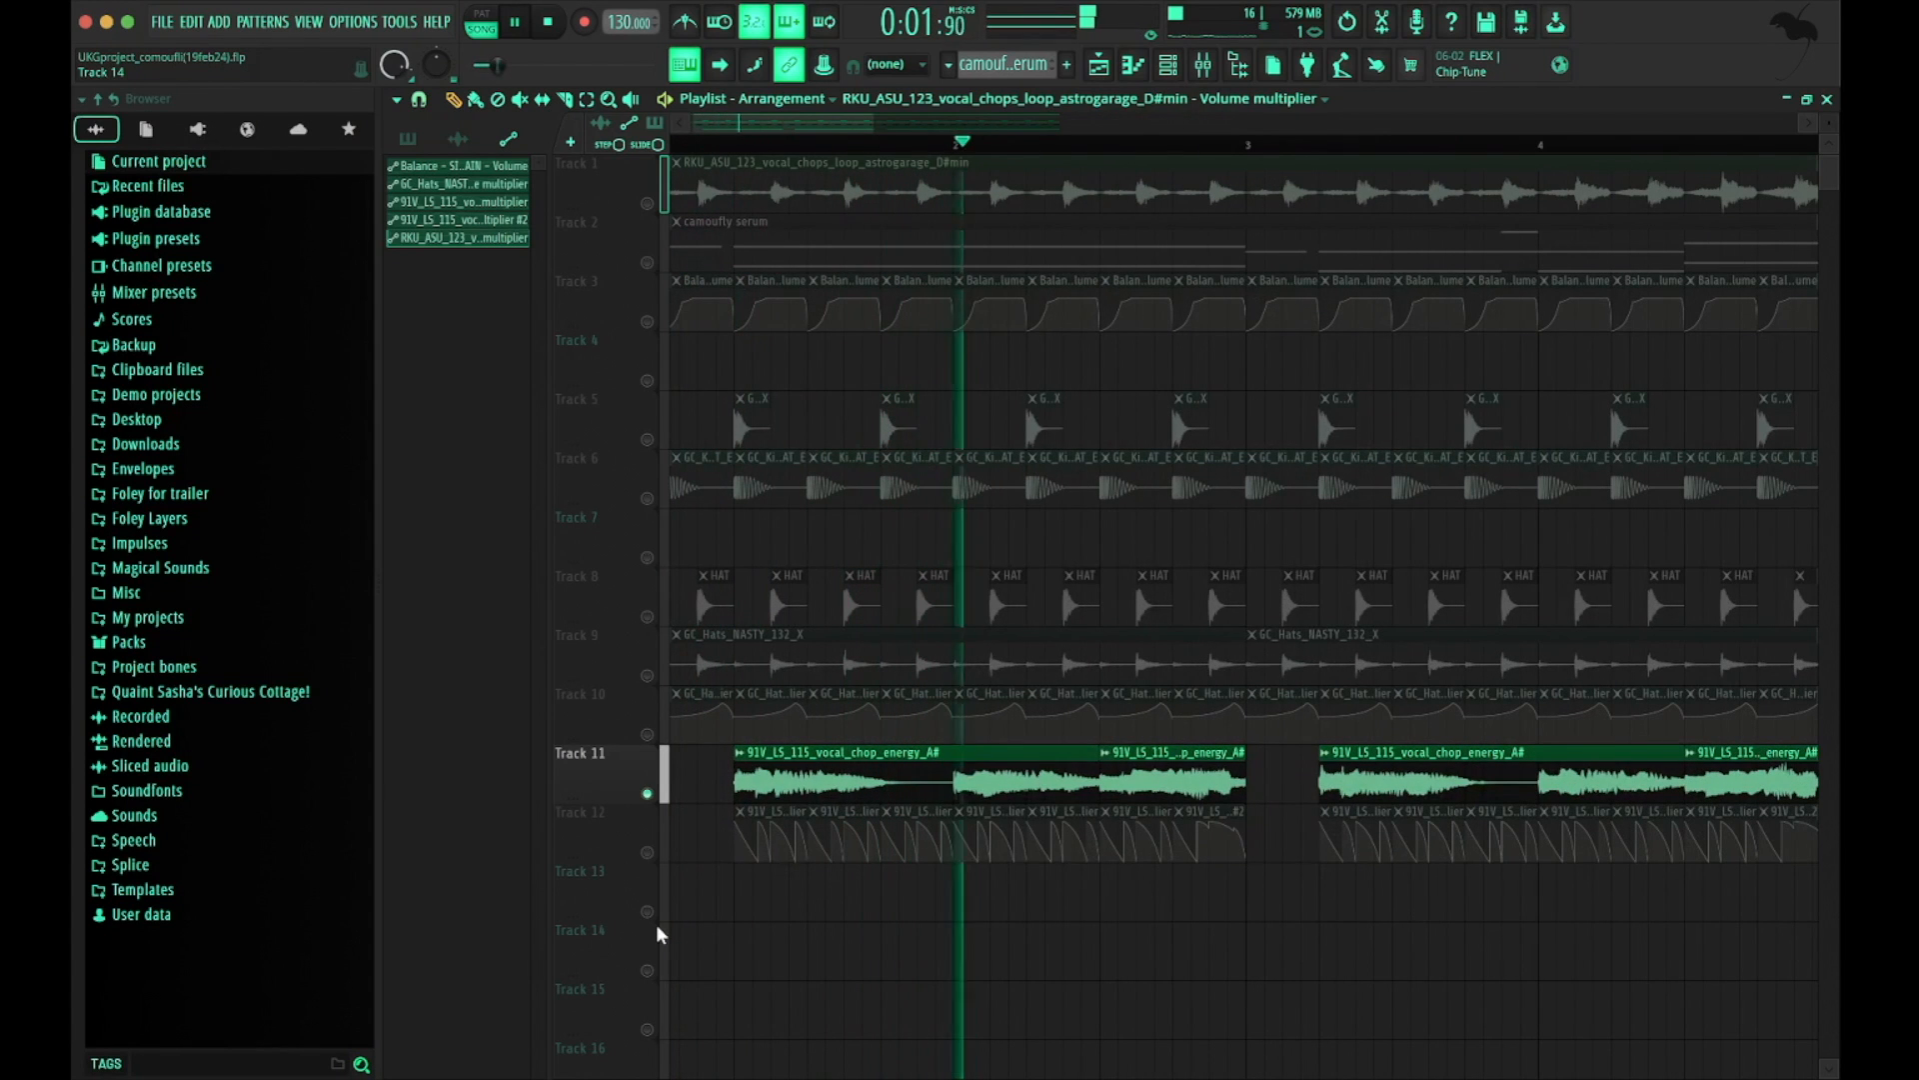
{"action": "scroll", "coordinate": [729, 971], "scroll_direction": "down", "scroll_amount": 4}
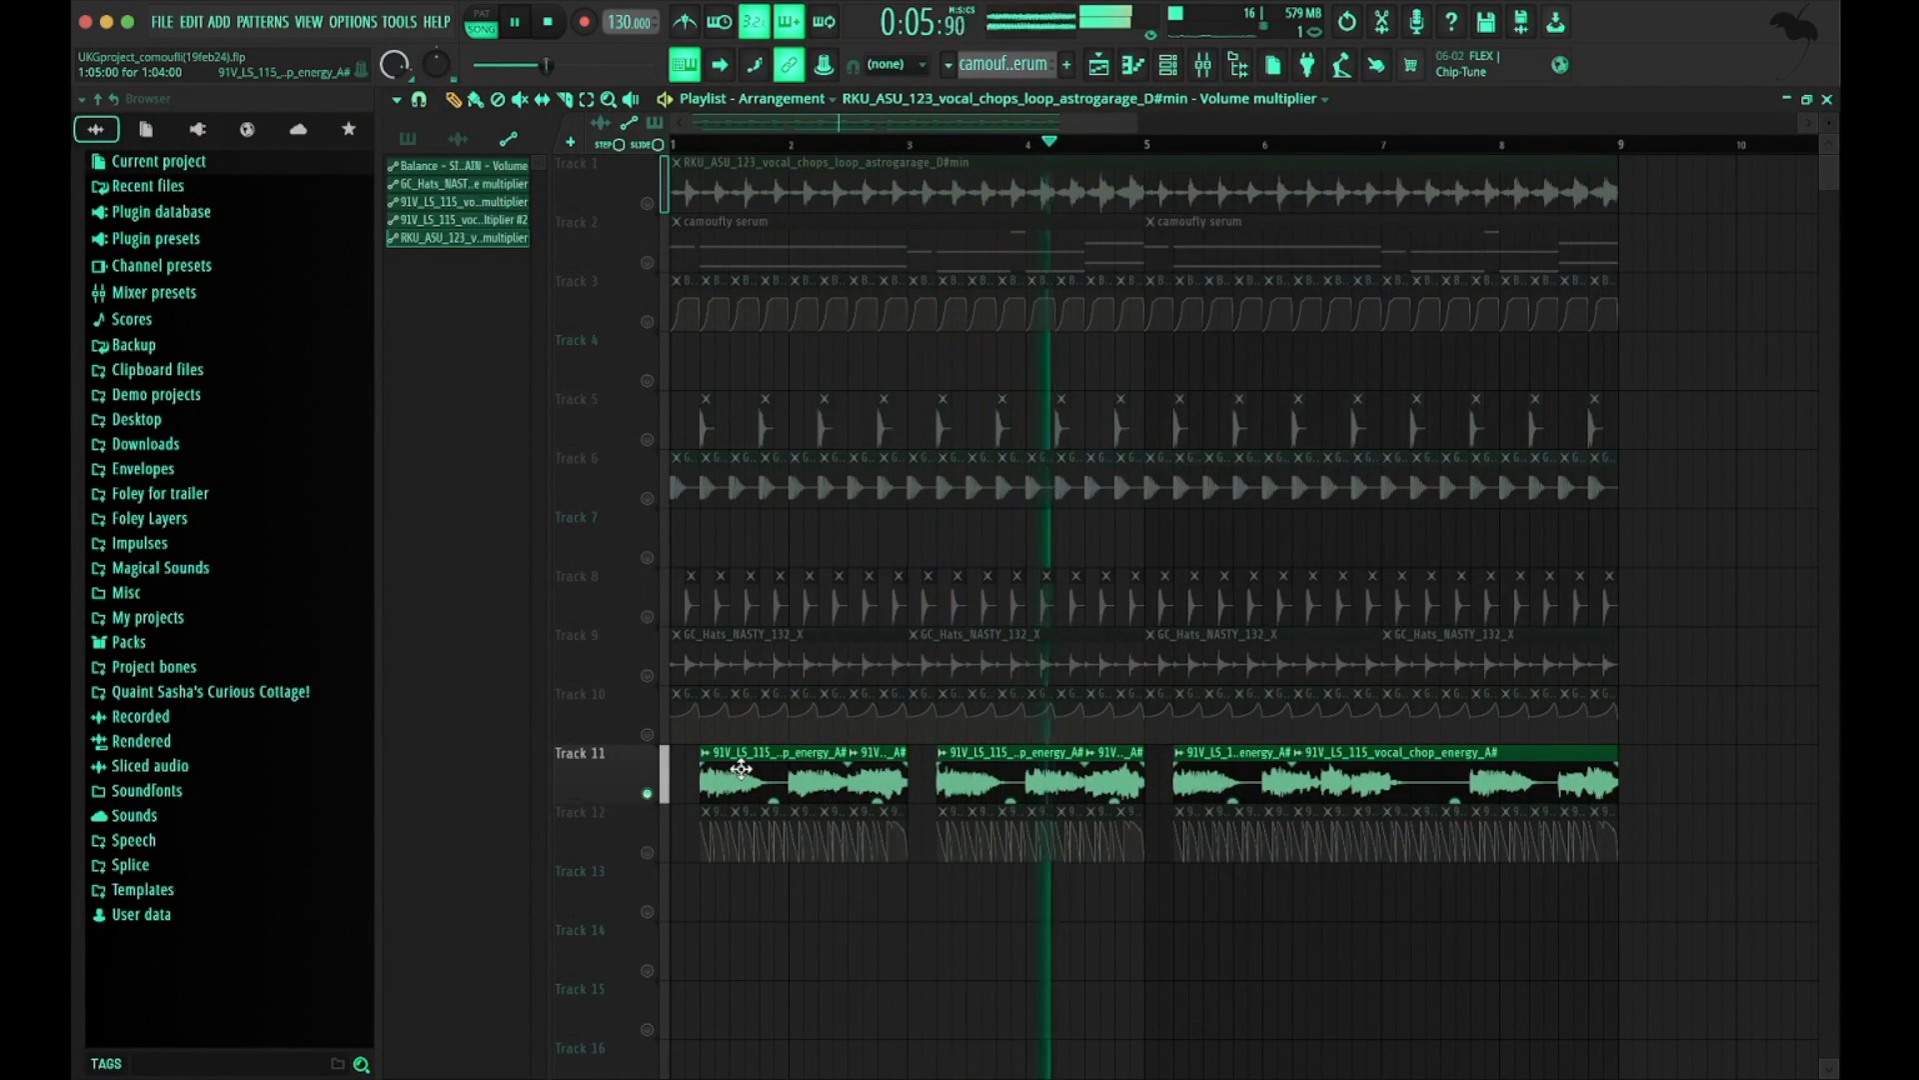
{"action": "key", "text": "space"}
Check the mixer routing of the vocal chop energy clip and open Little AlterBoy on the VOCAL mixer track
{"action": "left_click", "coordinate": [741, 768]}
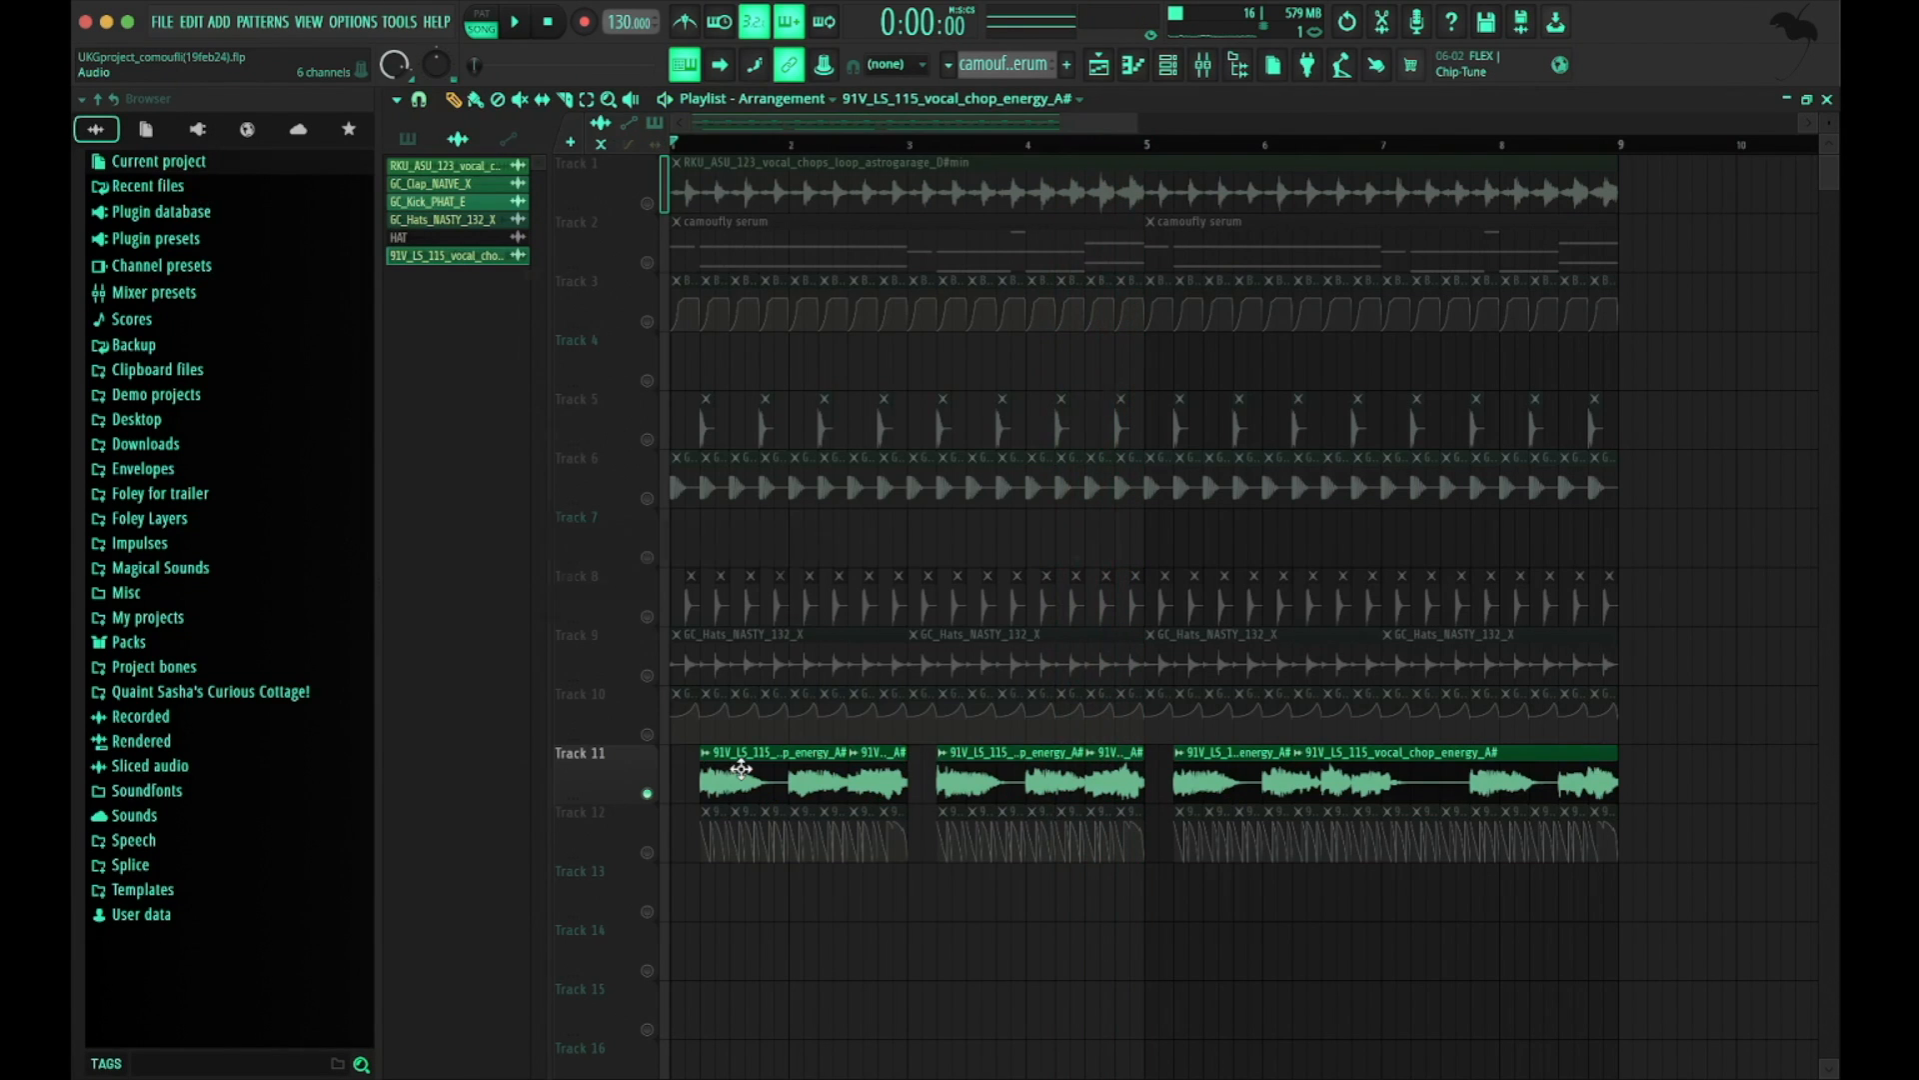
{"action": "double_click", "coordinate": [740, 768]}
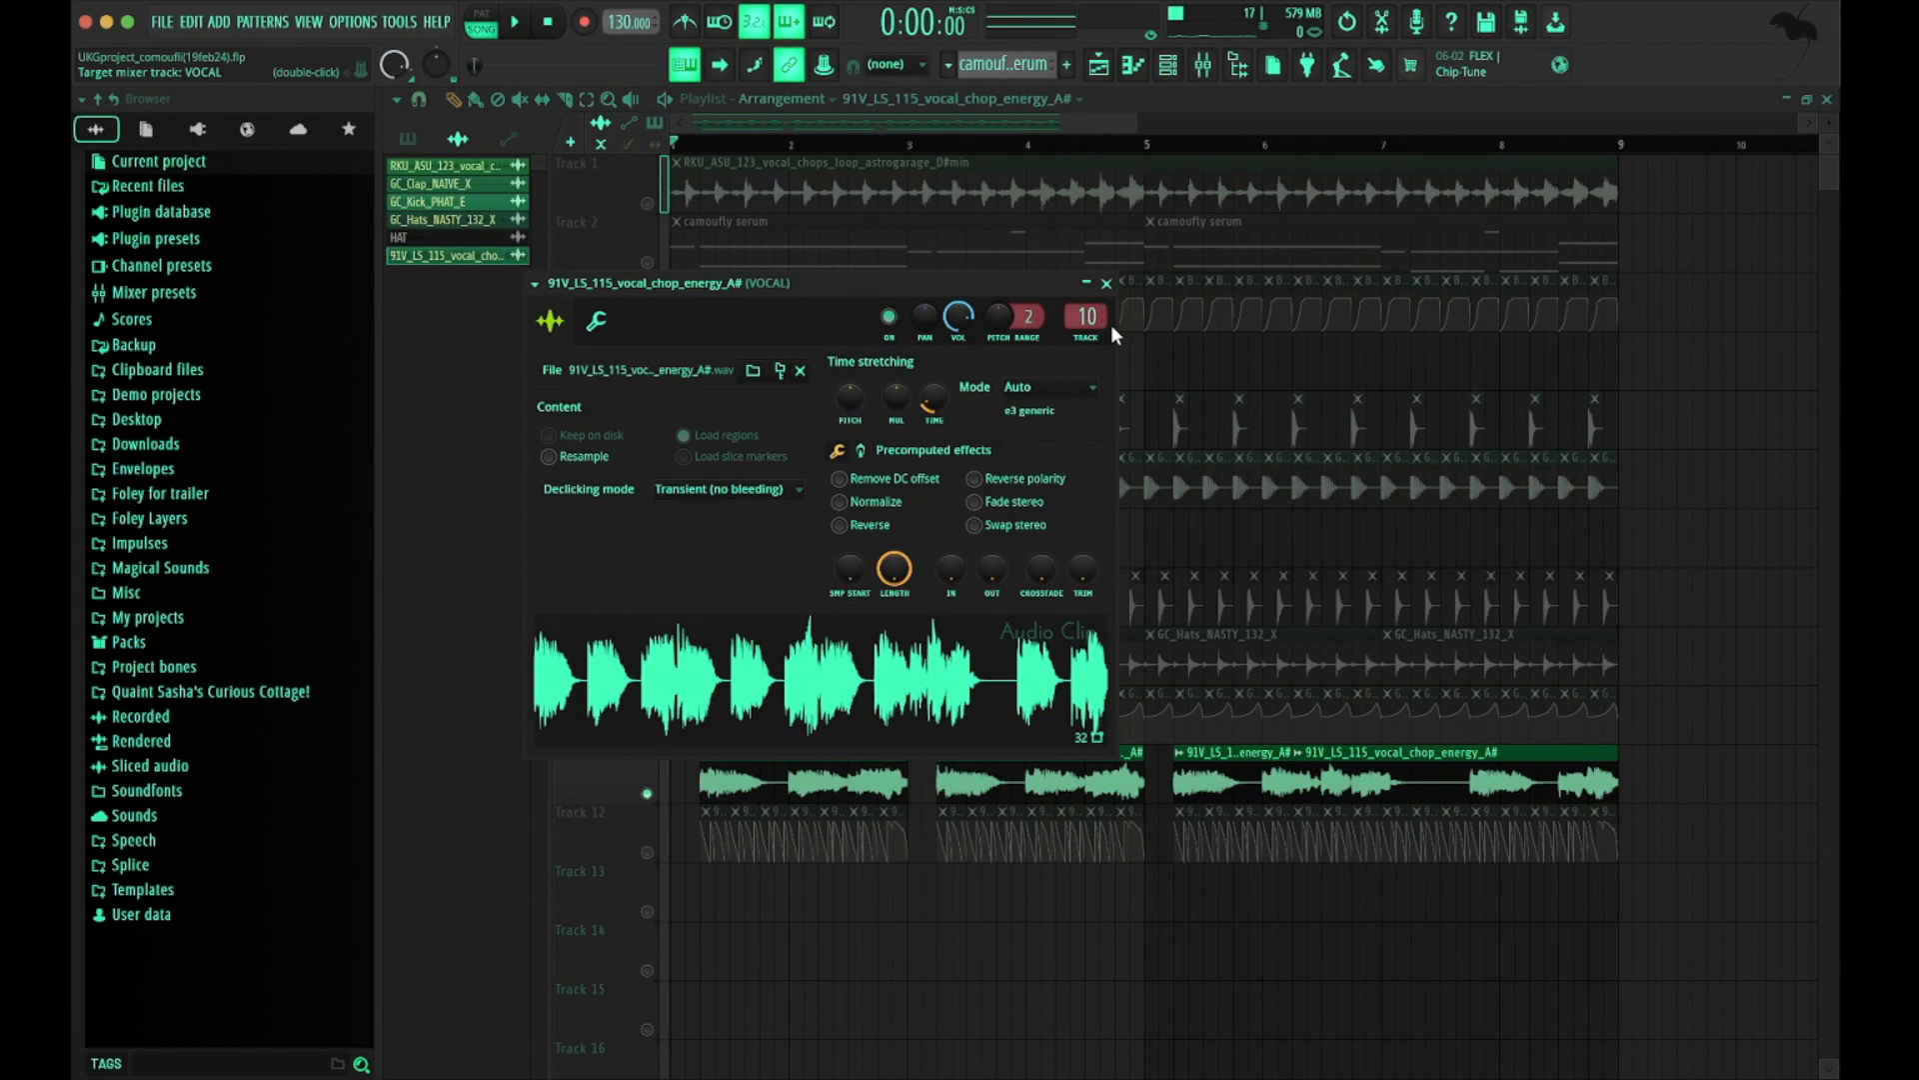
{"action": "left_click", "coordinate": [1106, 283]}
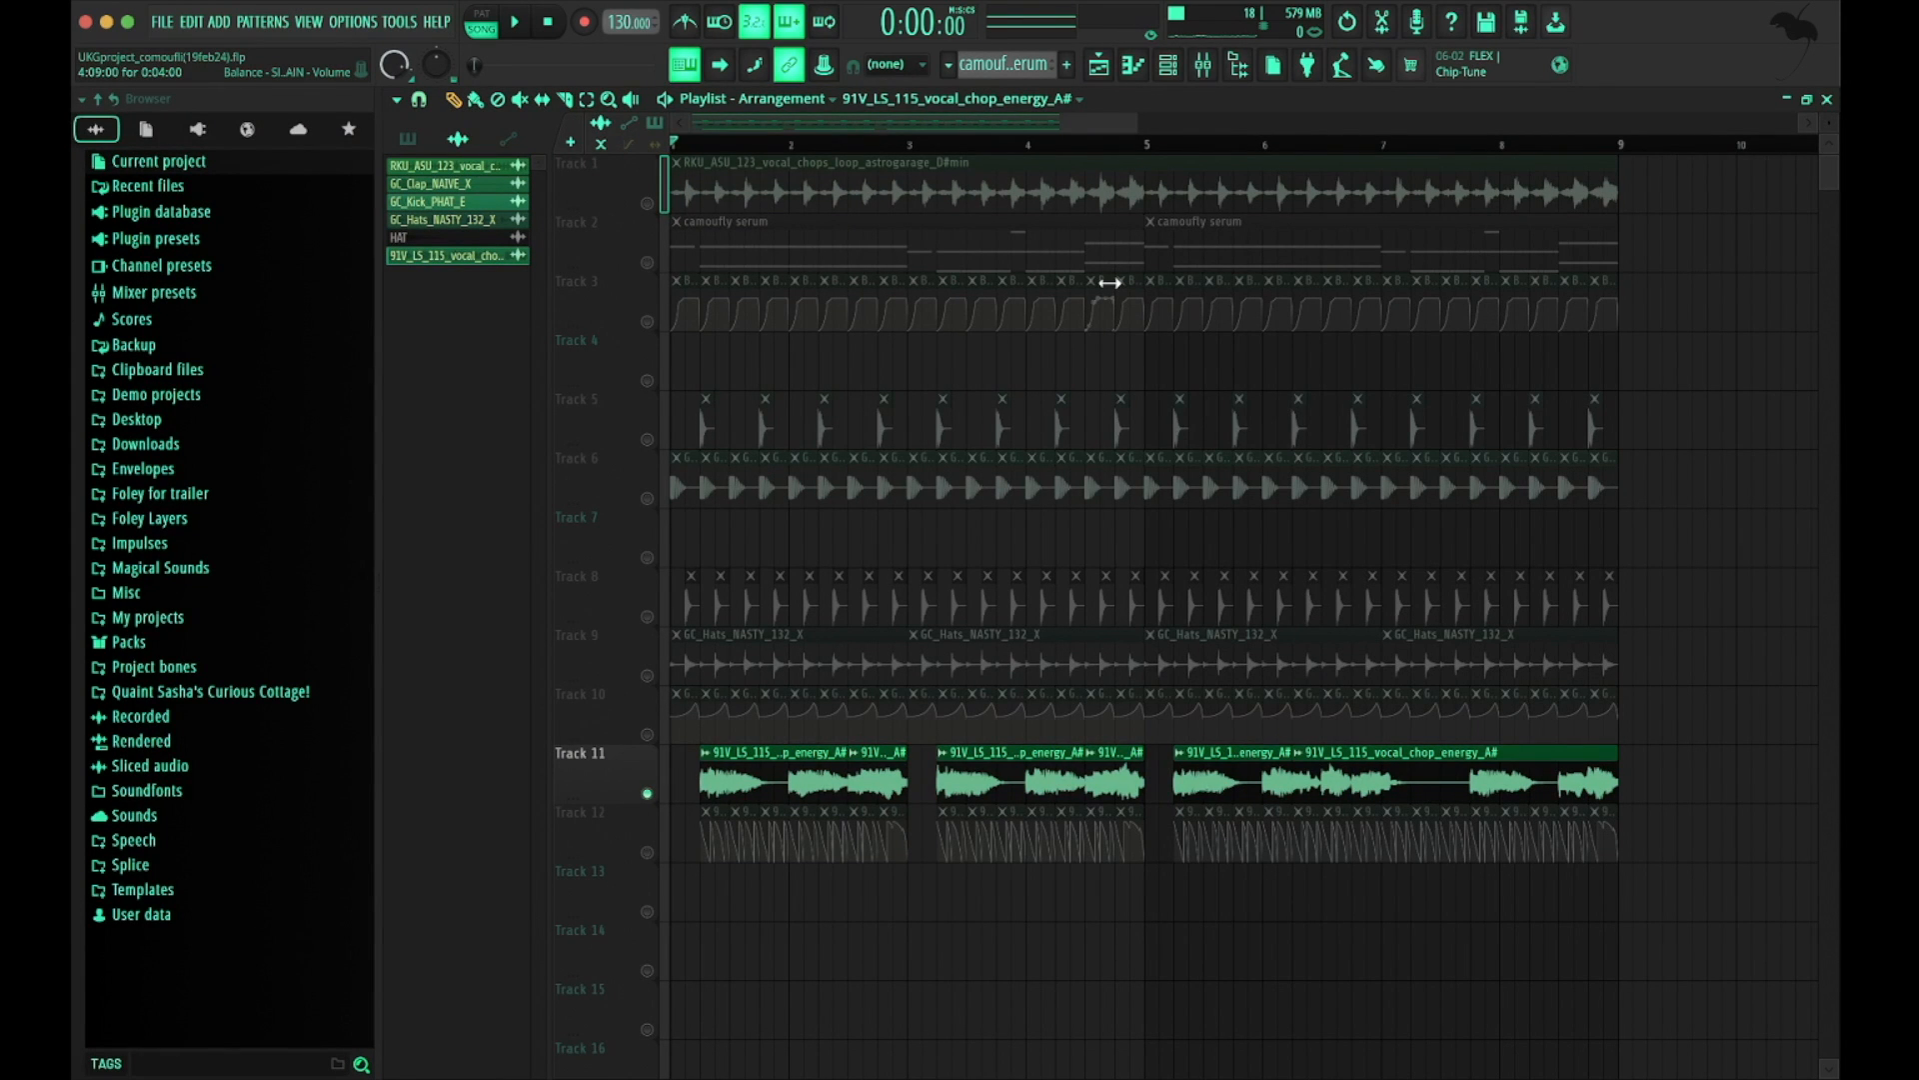
{"action": "left_click", "coordinate": [1202, 65]}
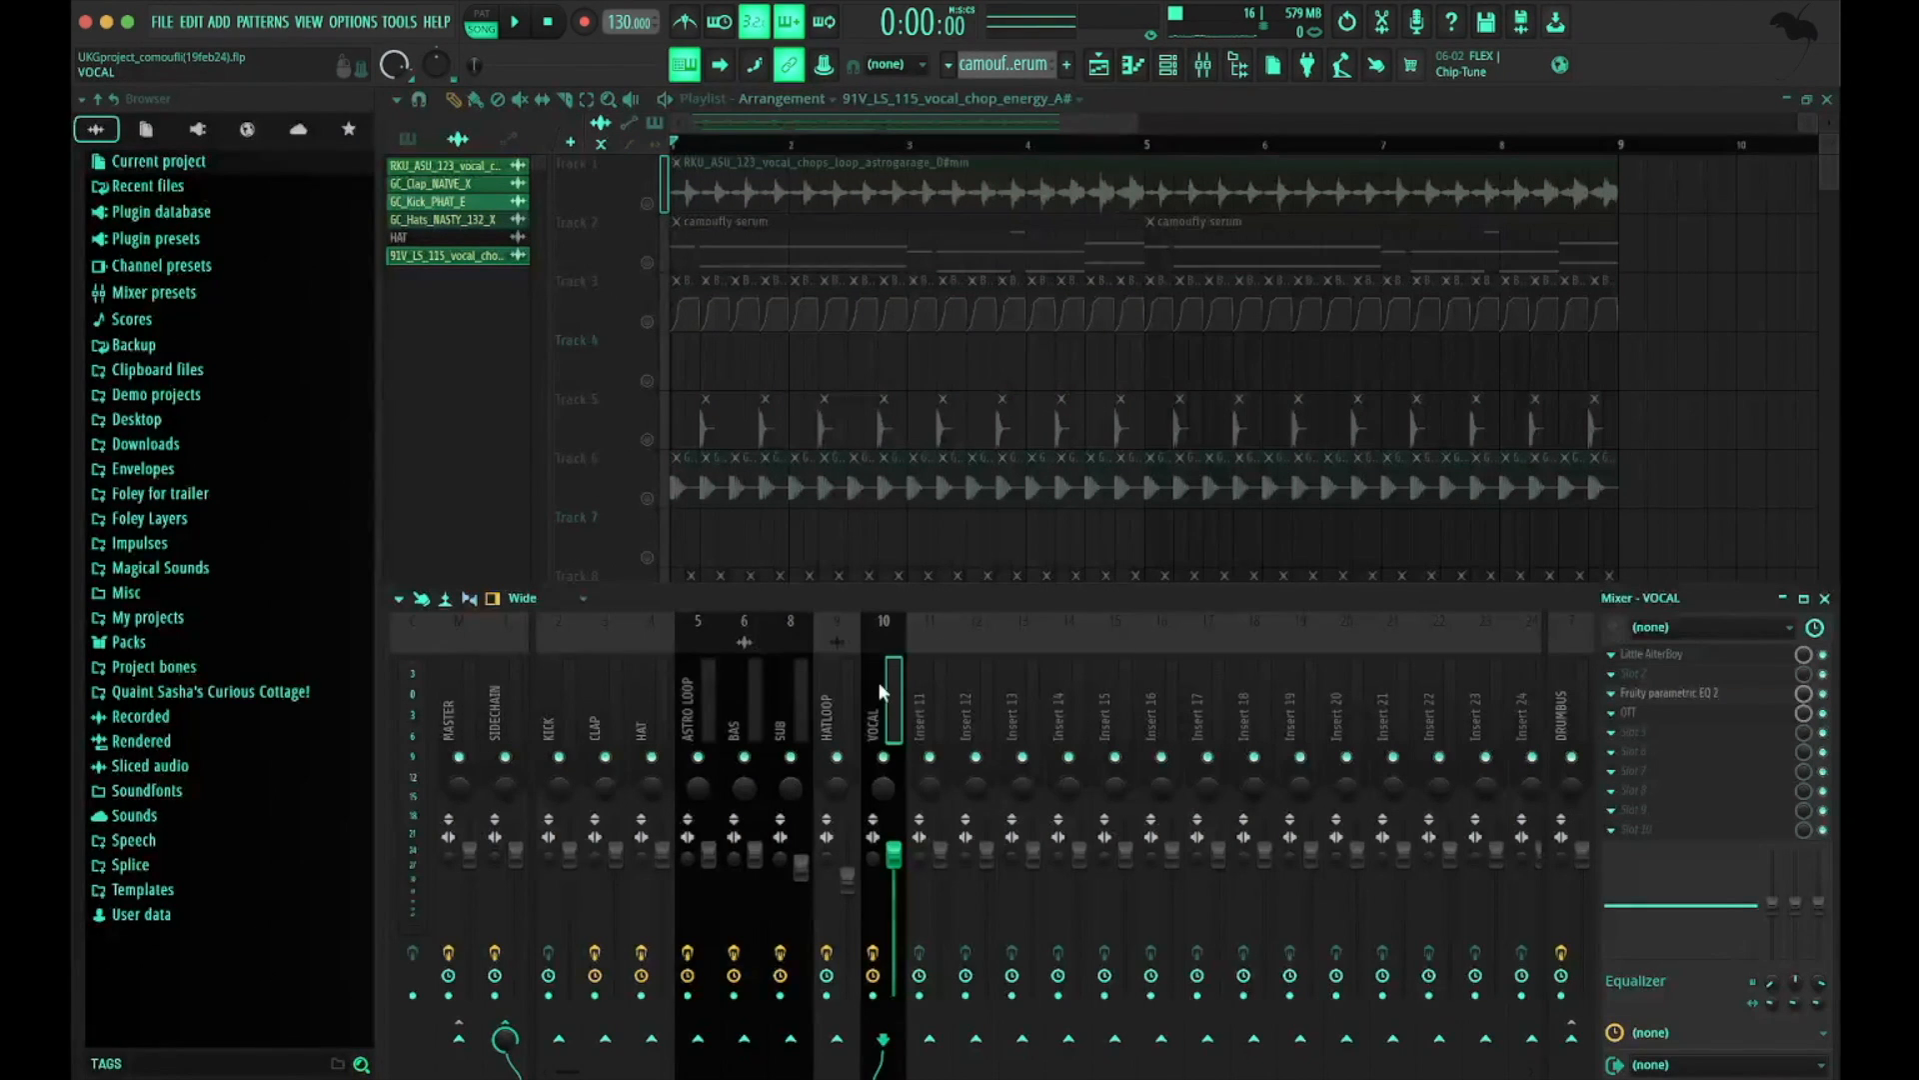
{"action": "left_click", "coordinate": [1711, 656]}
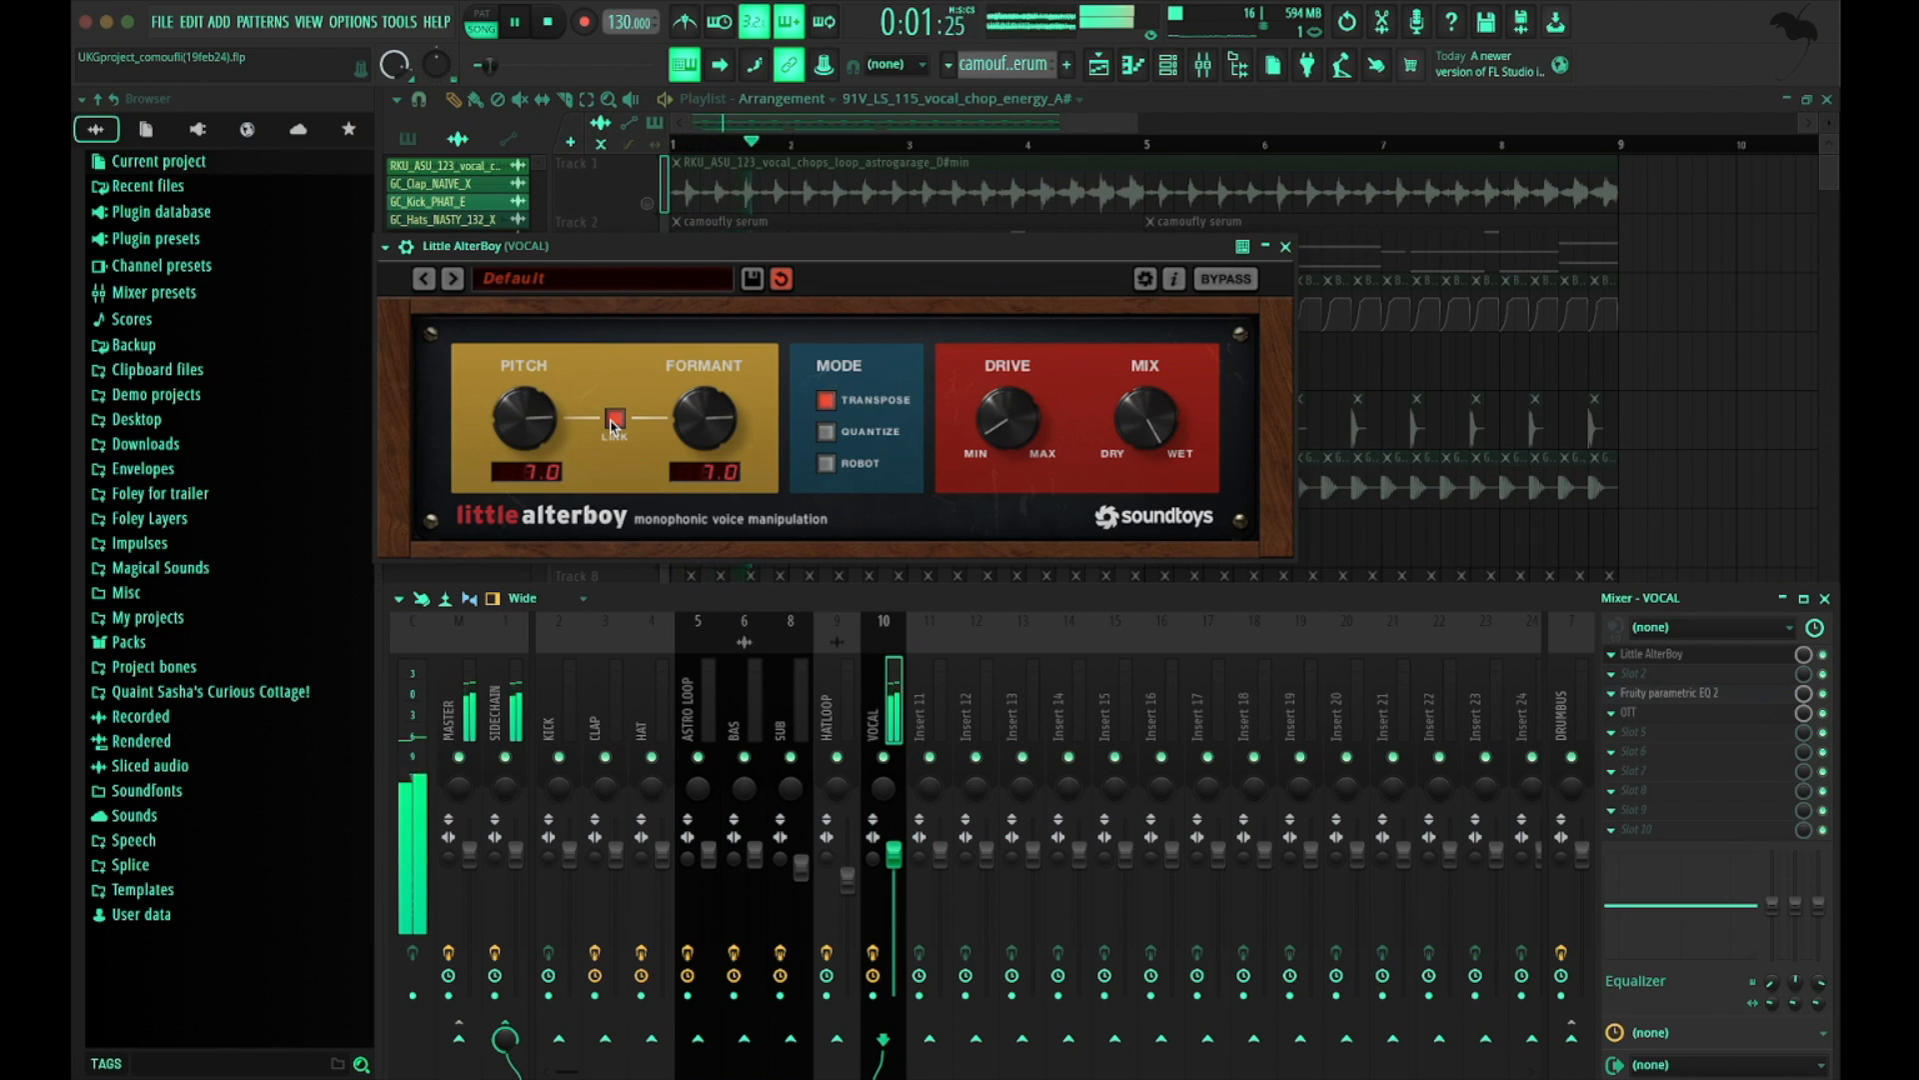
Unlink pitch and formant in Little AlterBoy, with pitch at 7.0 and formant at 0.9, and play the vocal
{"action": "key", "text": "space"}
{"action": "left_click", "coordinate": [613, 420]}
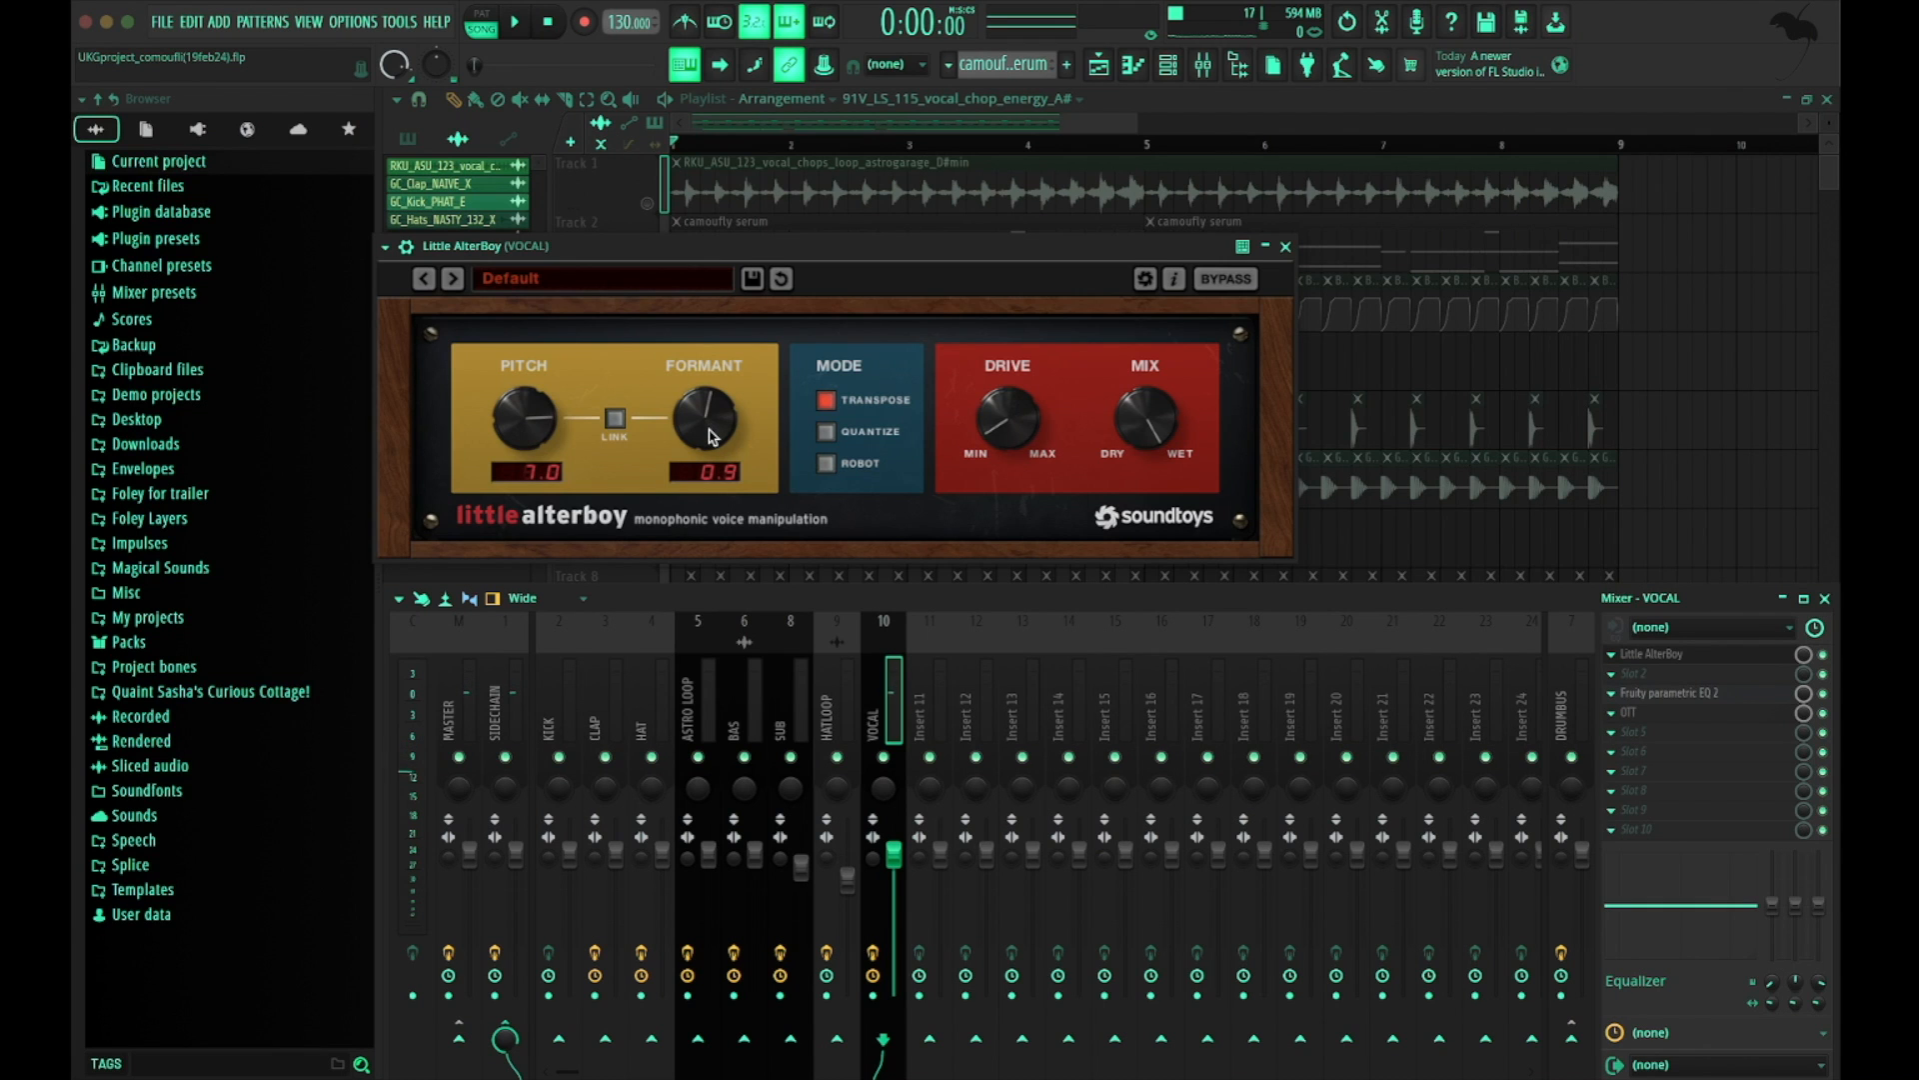
{"action": "key", "text": "space"}
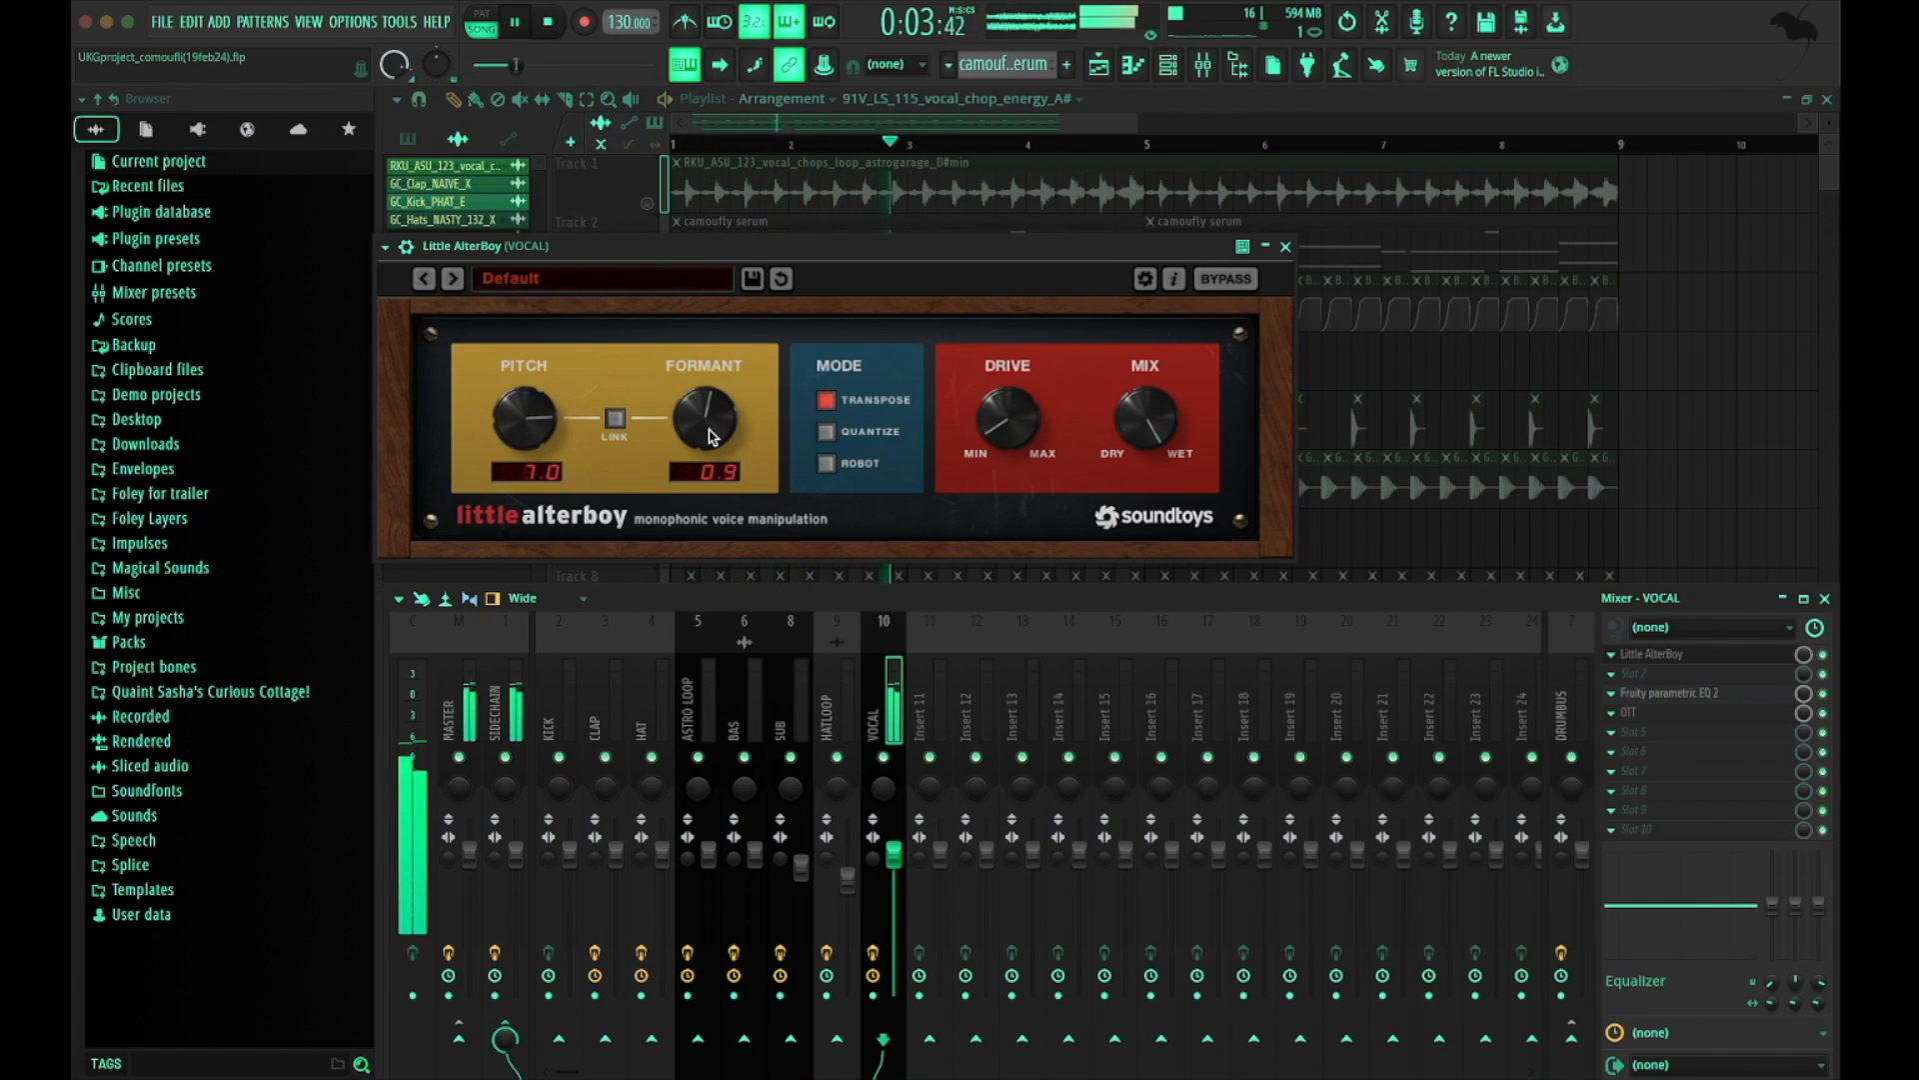
{"action": "key", "text": "space"}
Play the vocal with Little AlterBoy's pitch set to 0.0 and review the VOCAL track's Fruity parametric EQ 2 curve
{"action": "left_click_drag", "start_coordinate": [502, 430], "coordinate": [509, 491]}
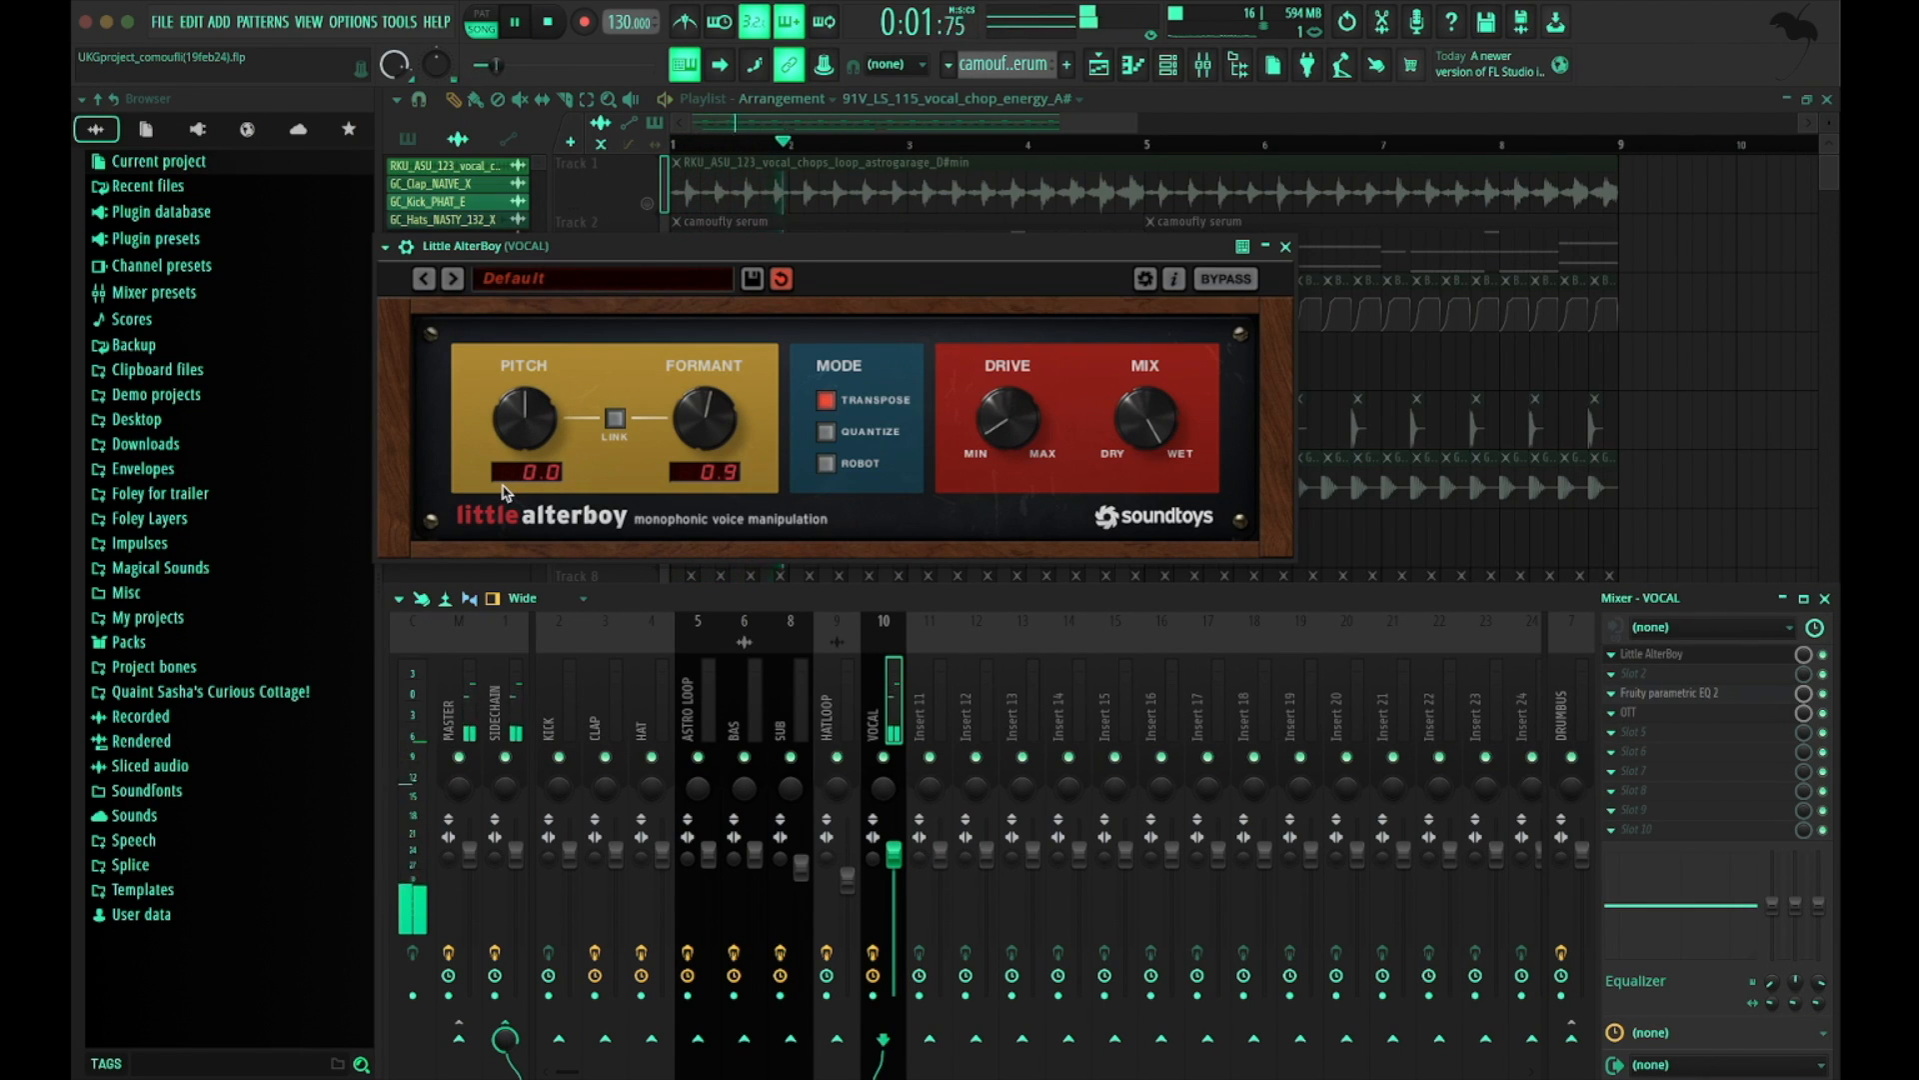
{"action": "key", "text": "space"}
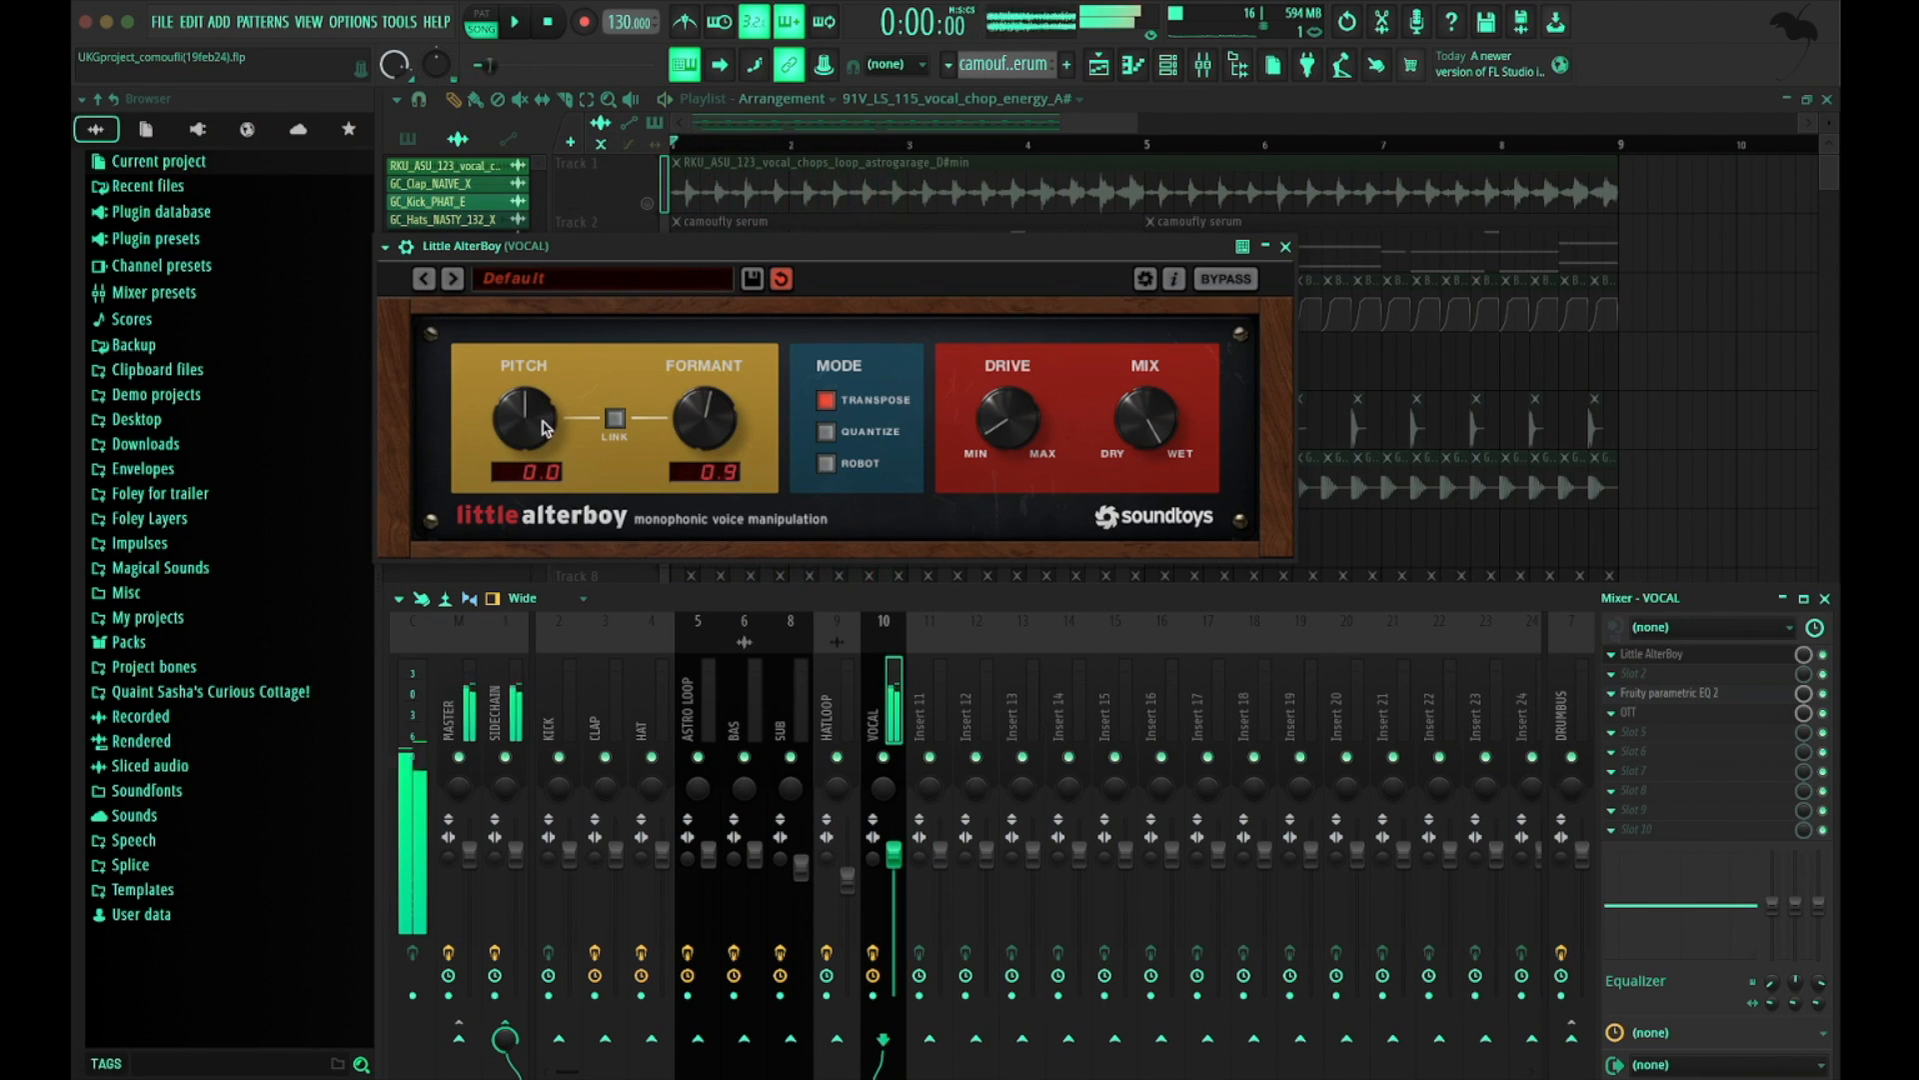
{"action": "left_click_drag", "start_coordinate": [560, 348], "coordinate": [560, 363]}
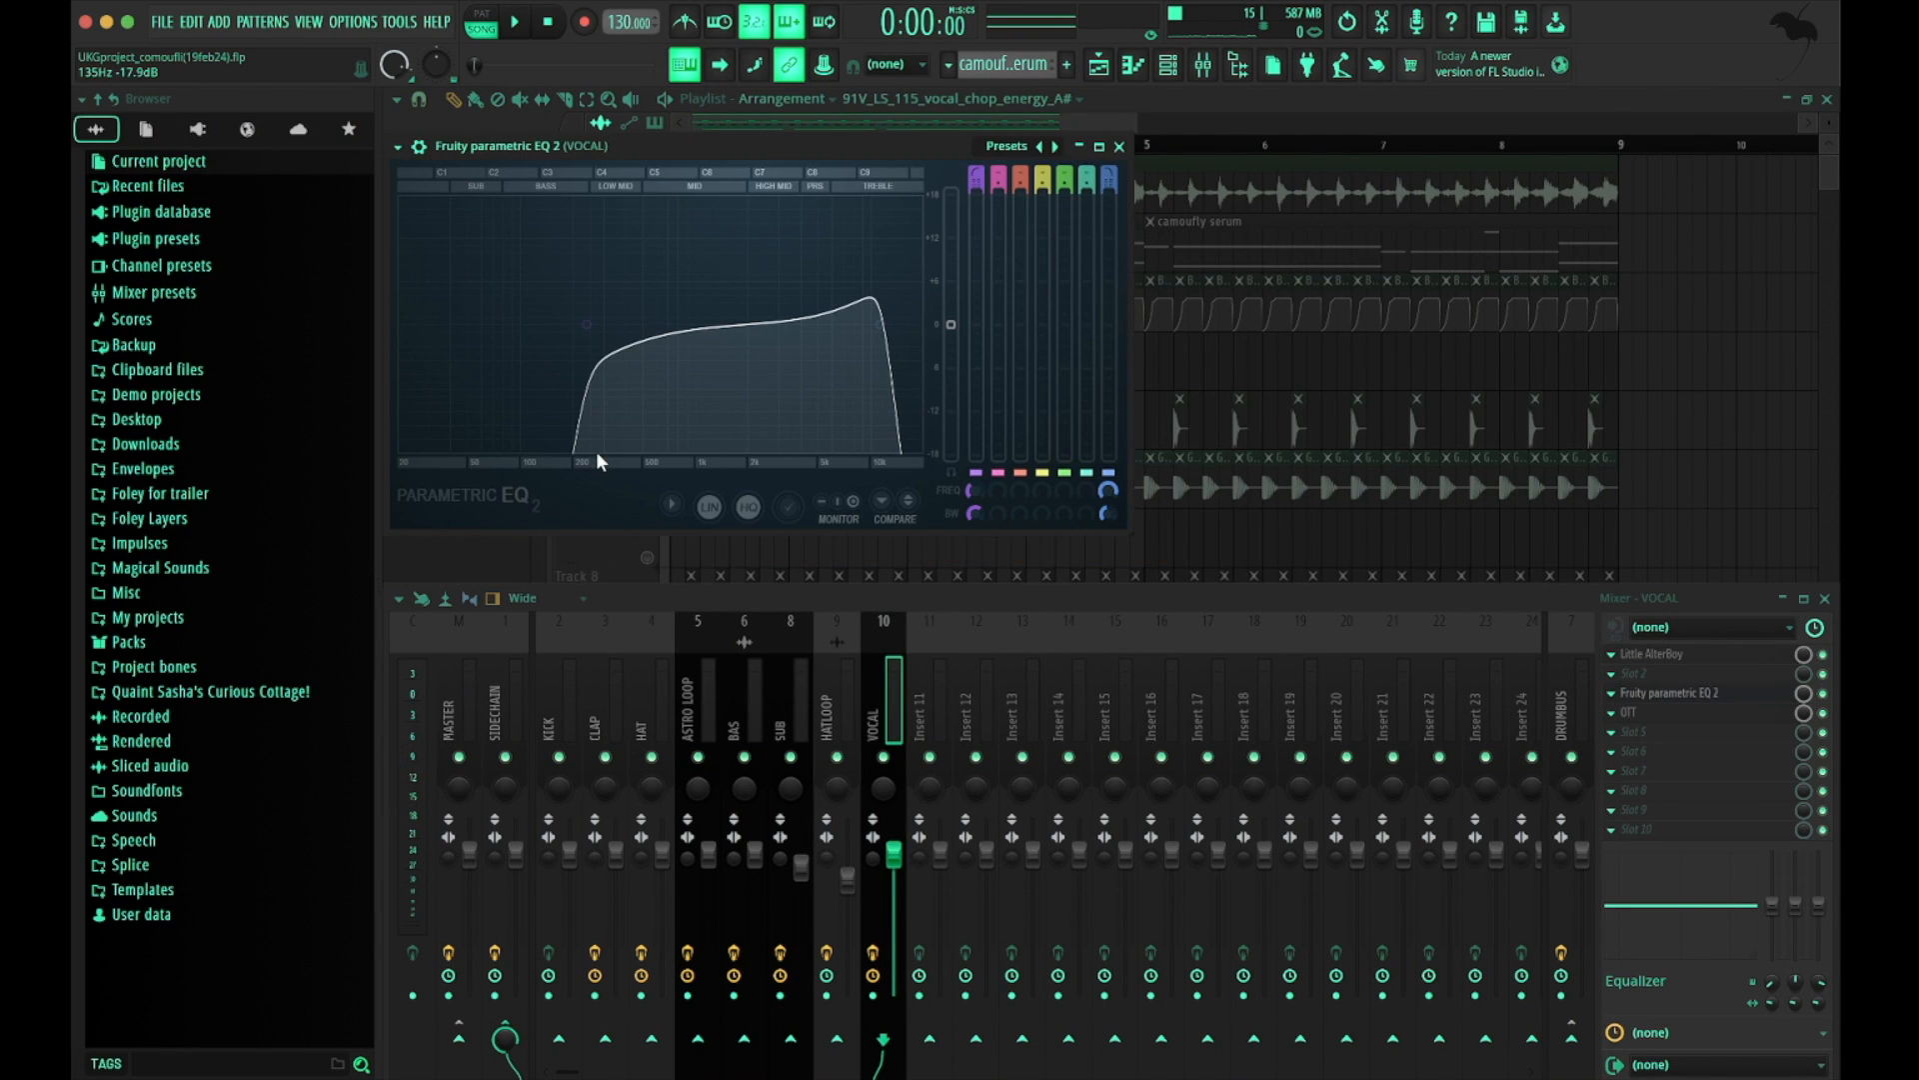
{"action": "left_click", "coordinate": [1120, 146]}
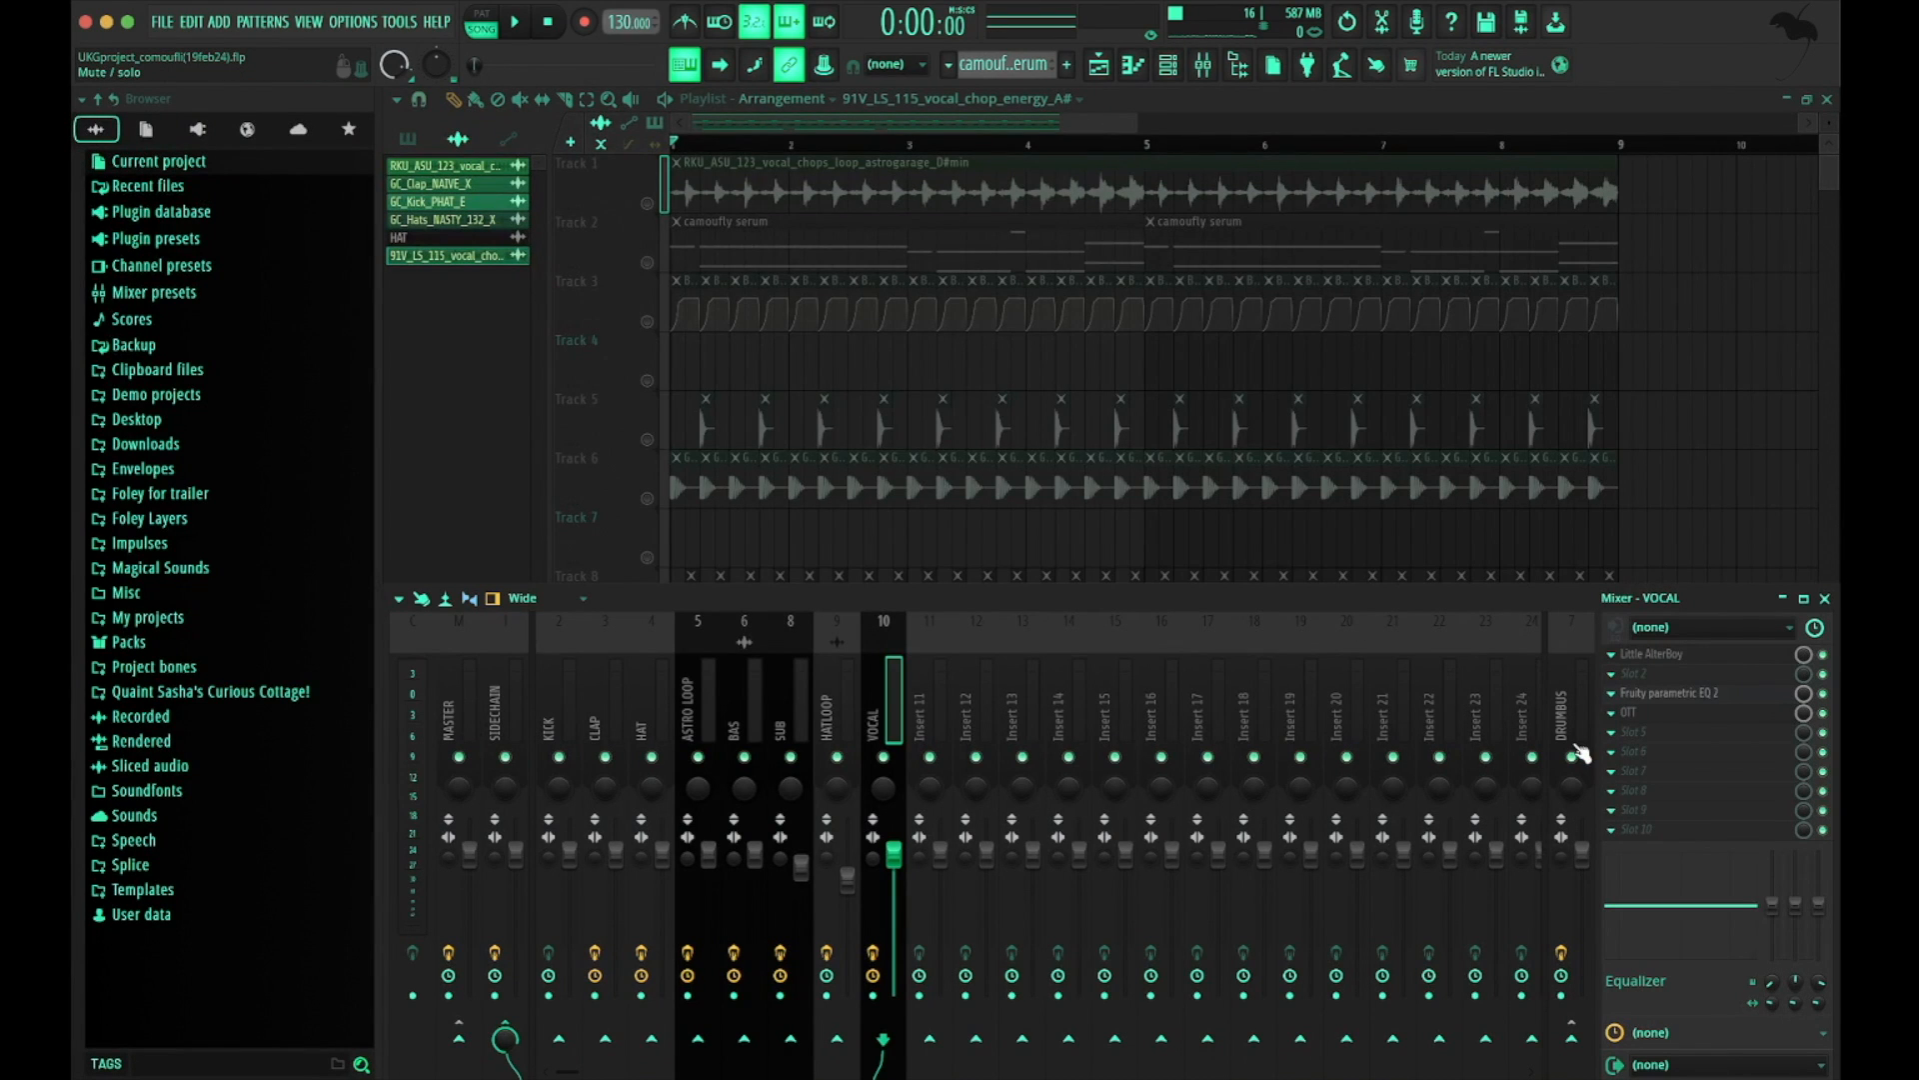
Open OTT on the VOCAL mixer track to review it, and hide the mixer
{"action": "left_click", "coordinate": [1654, 713]}
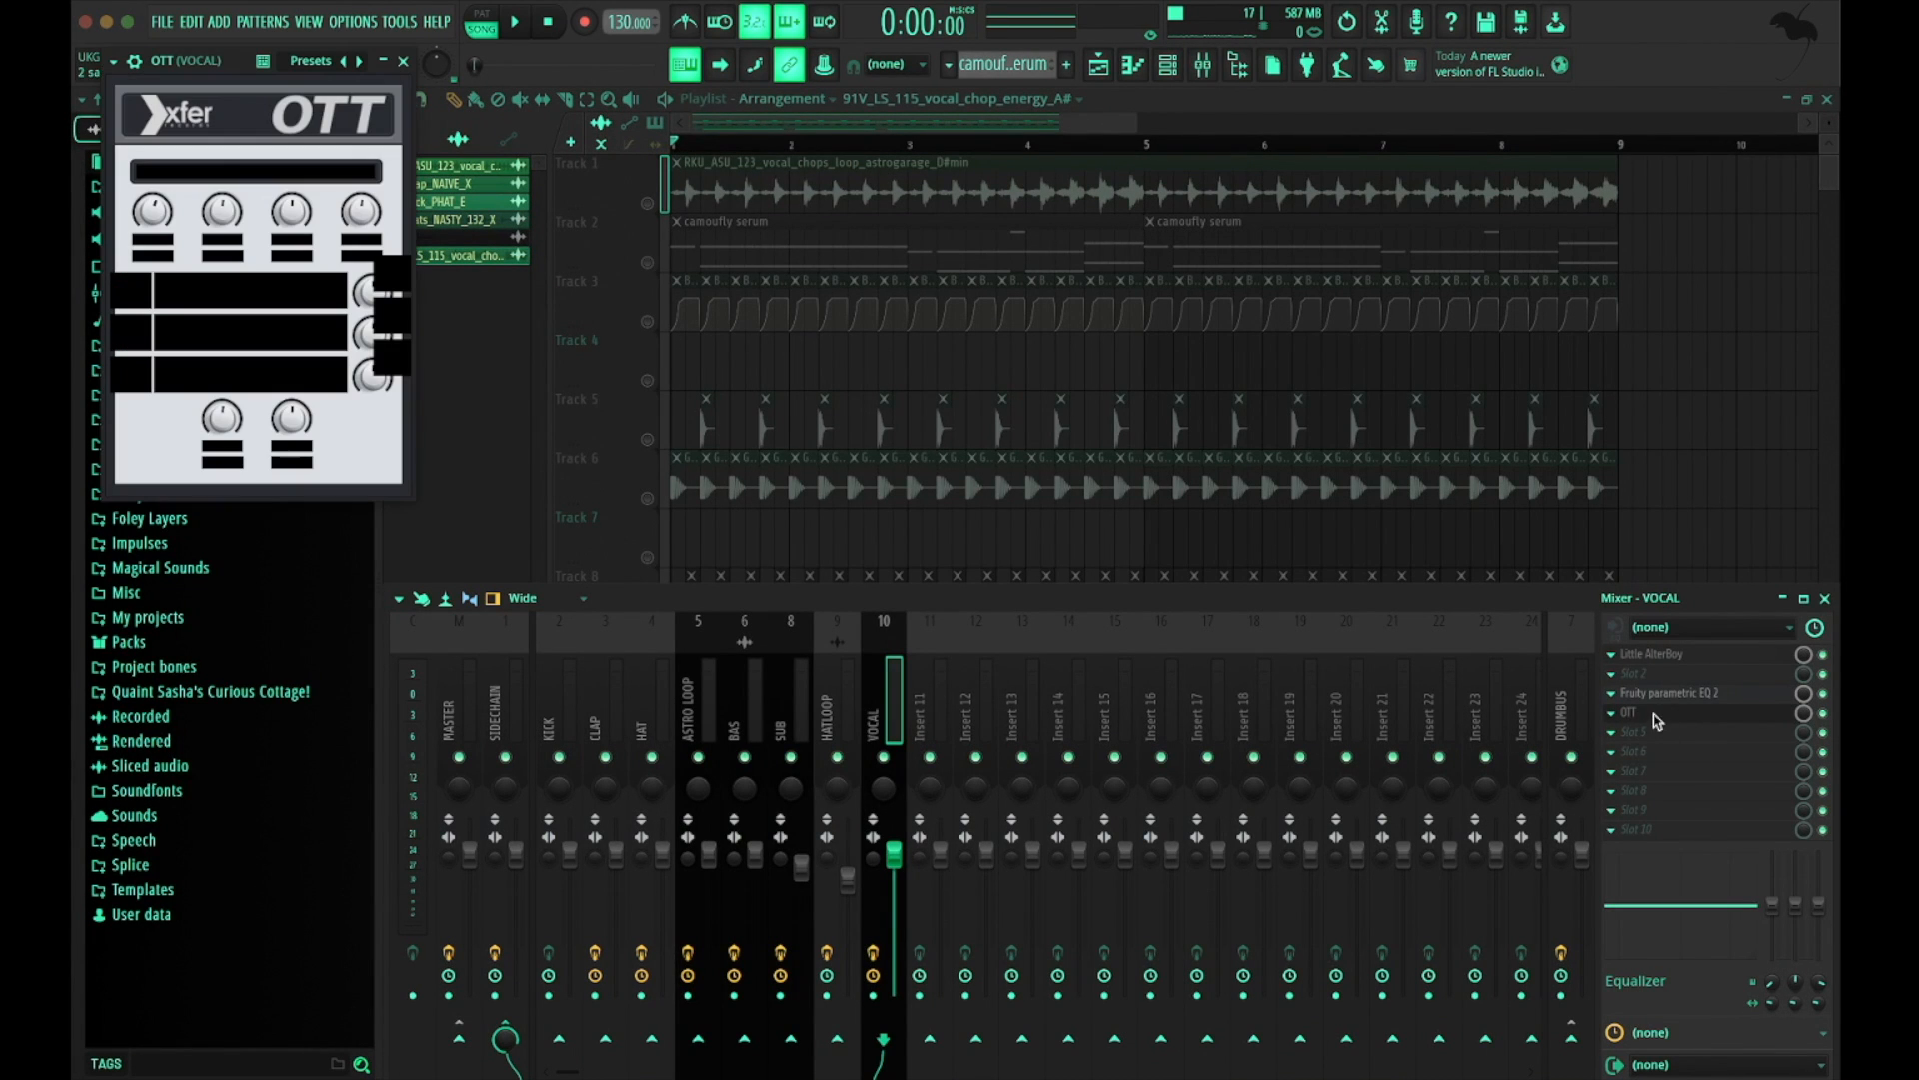
{"action": "left_click_drag", "start_coordinate": [237, 64], "coordinate": [320, 116]}
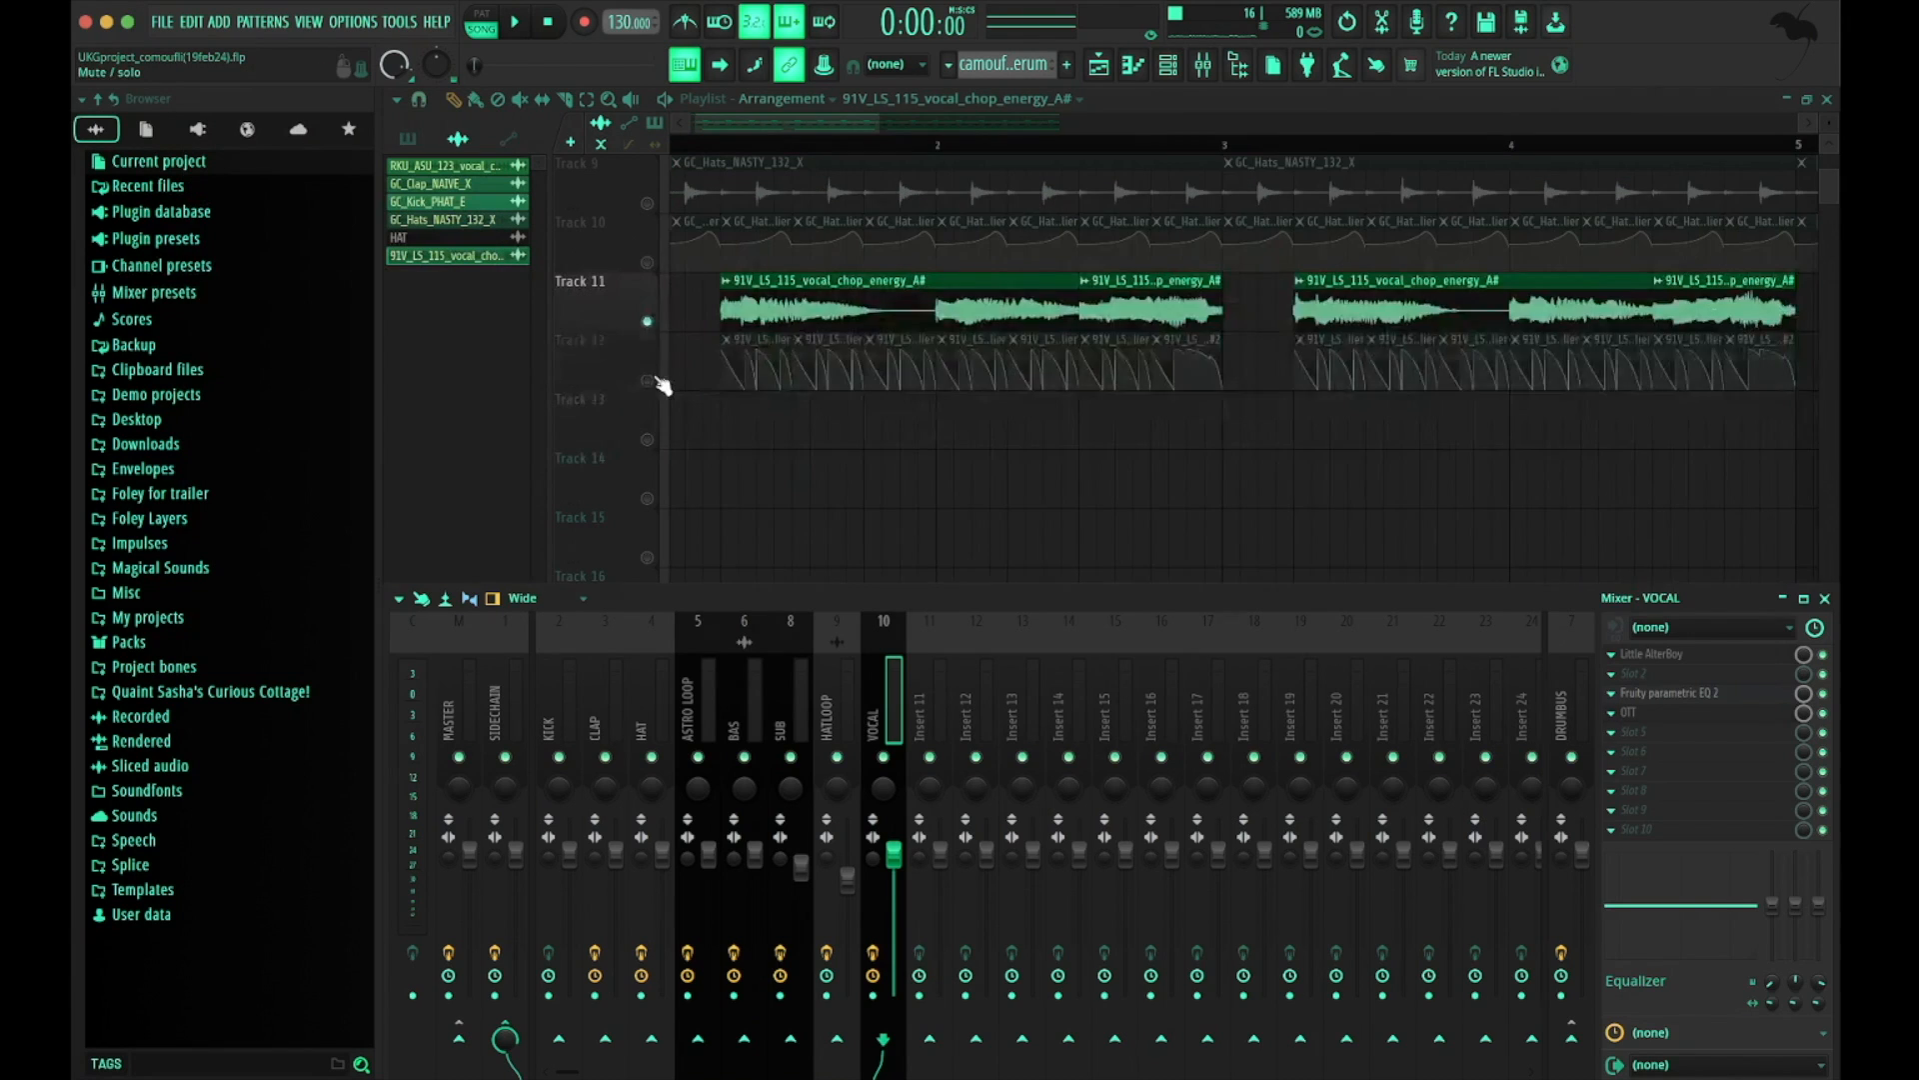
{"action": "key", "text": "F9"}
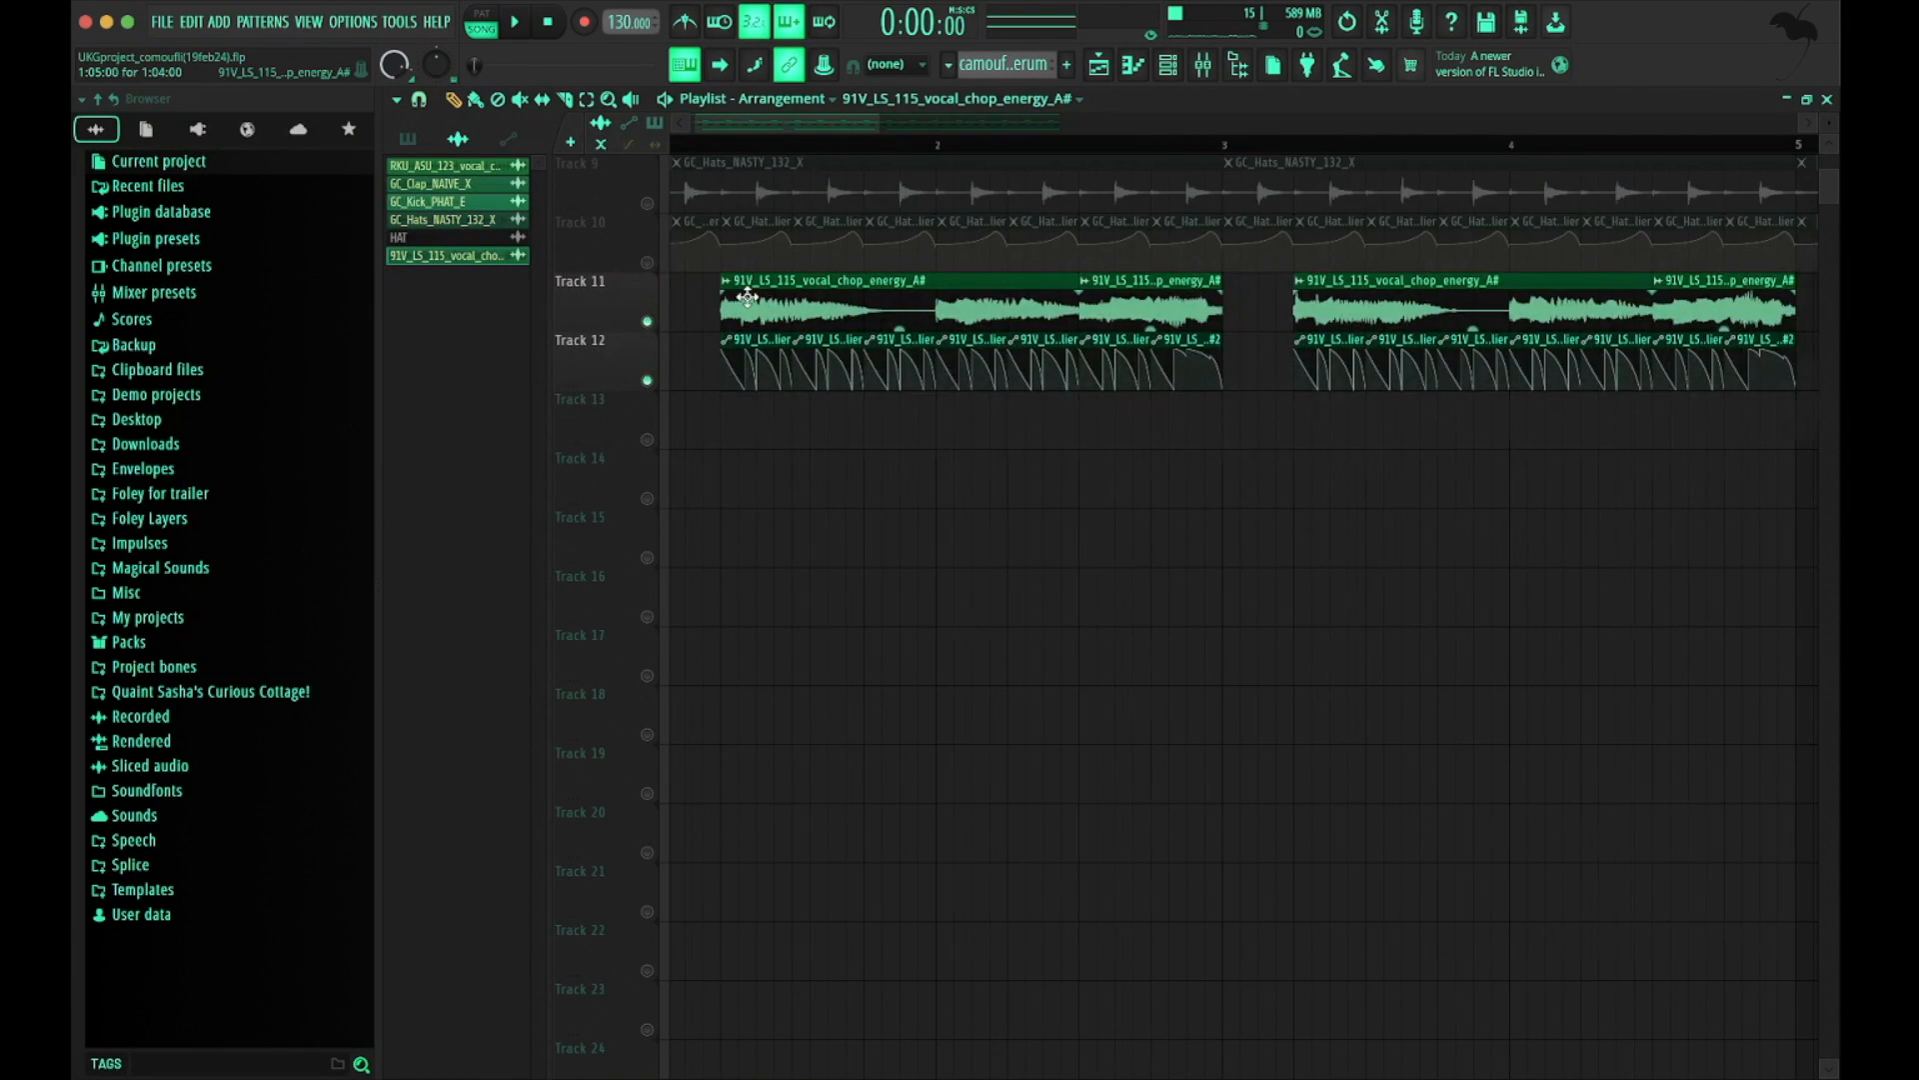
Start playback at the first vocal chop energy clip and listen to Track 11 with its Track 12 volume automation
{"action": "scroll", "coordinate": [745, 296], "scroll_direction": "up", "scroll_amount": 5}
{"action": "scroll", "coordinate": [861, 296], "scroll_direction": "down", "scroll_amount": 4}
{"action": "scroll", "coordinate": [769, 234], "scroll_direction": "up", "scroll_amount": 4}
{"action": "left_click", "coordinate": [828, 144]}
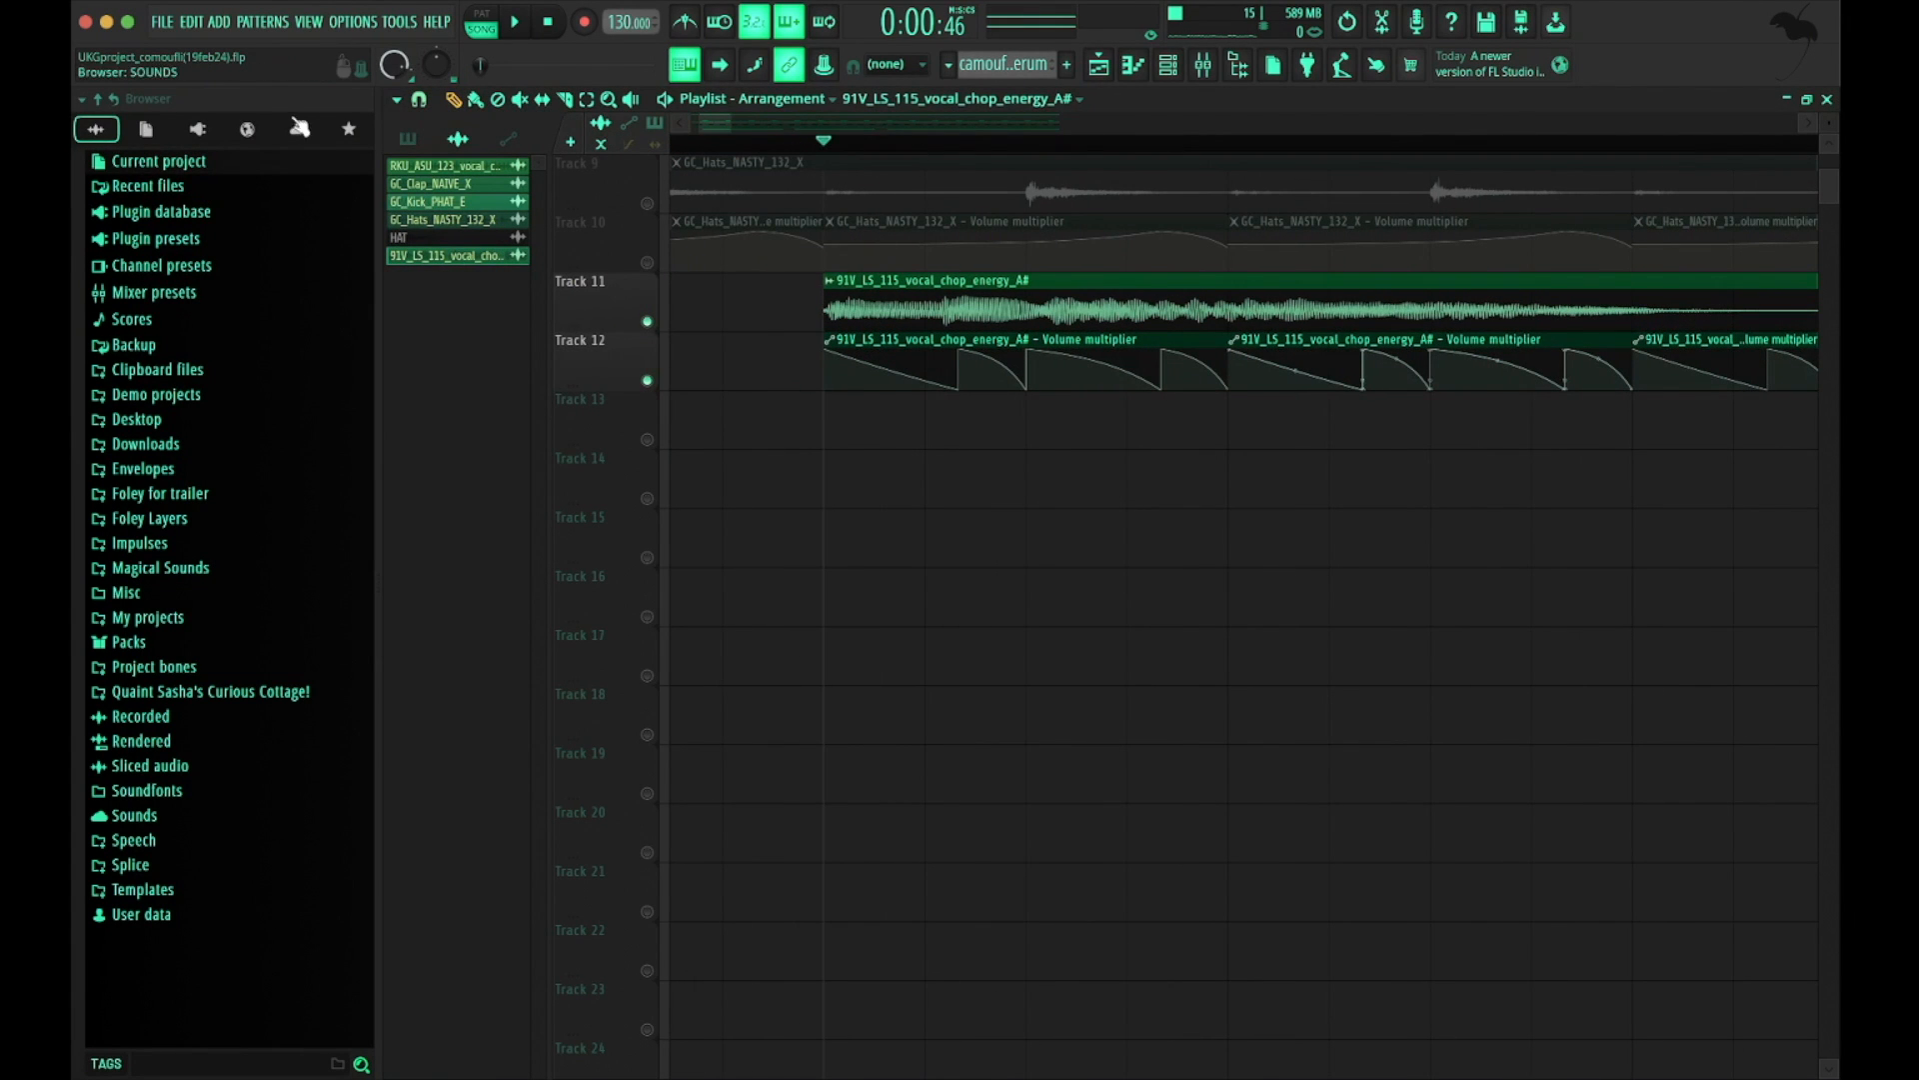
{"action": "left_click", "coordinate": [418, 101]}
{"action": "left_click", "coordinate": [447, 262]}
{"action": "key", "text": "space"}
{"action": "scroll", "coordinate": [979, 546], "scroll_direction": "down", "scroll_amount": 5}
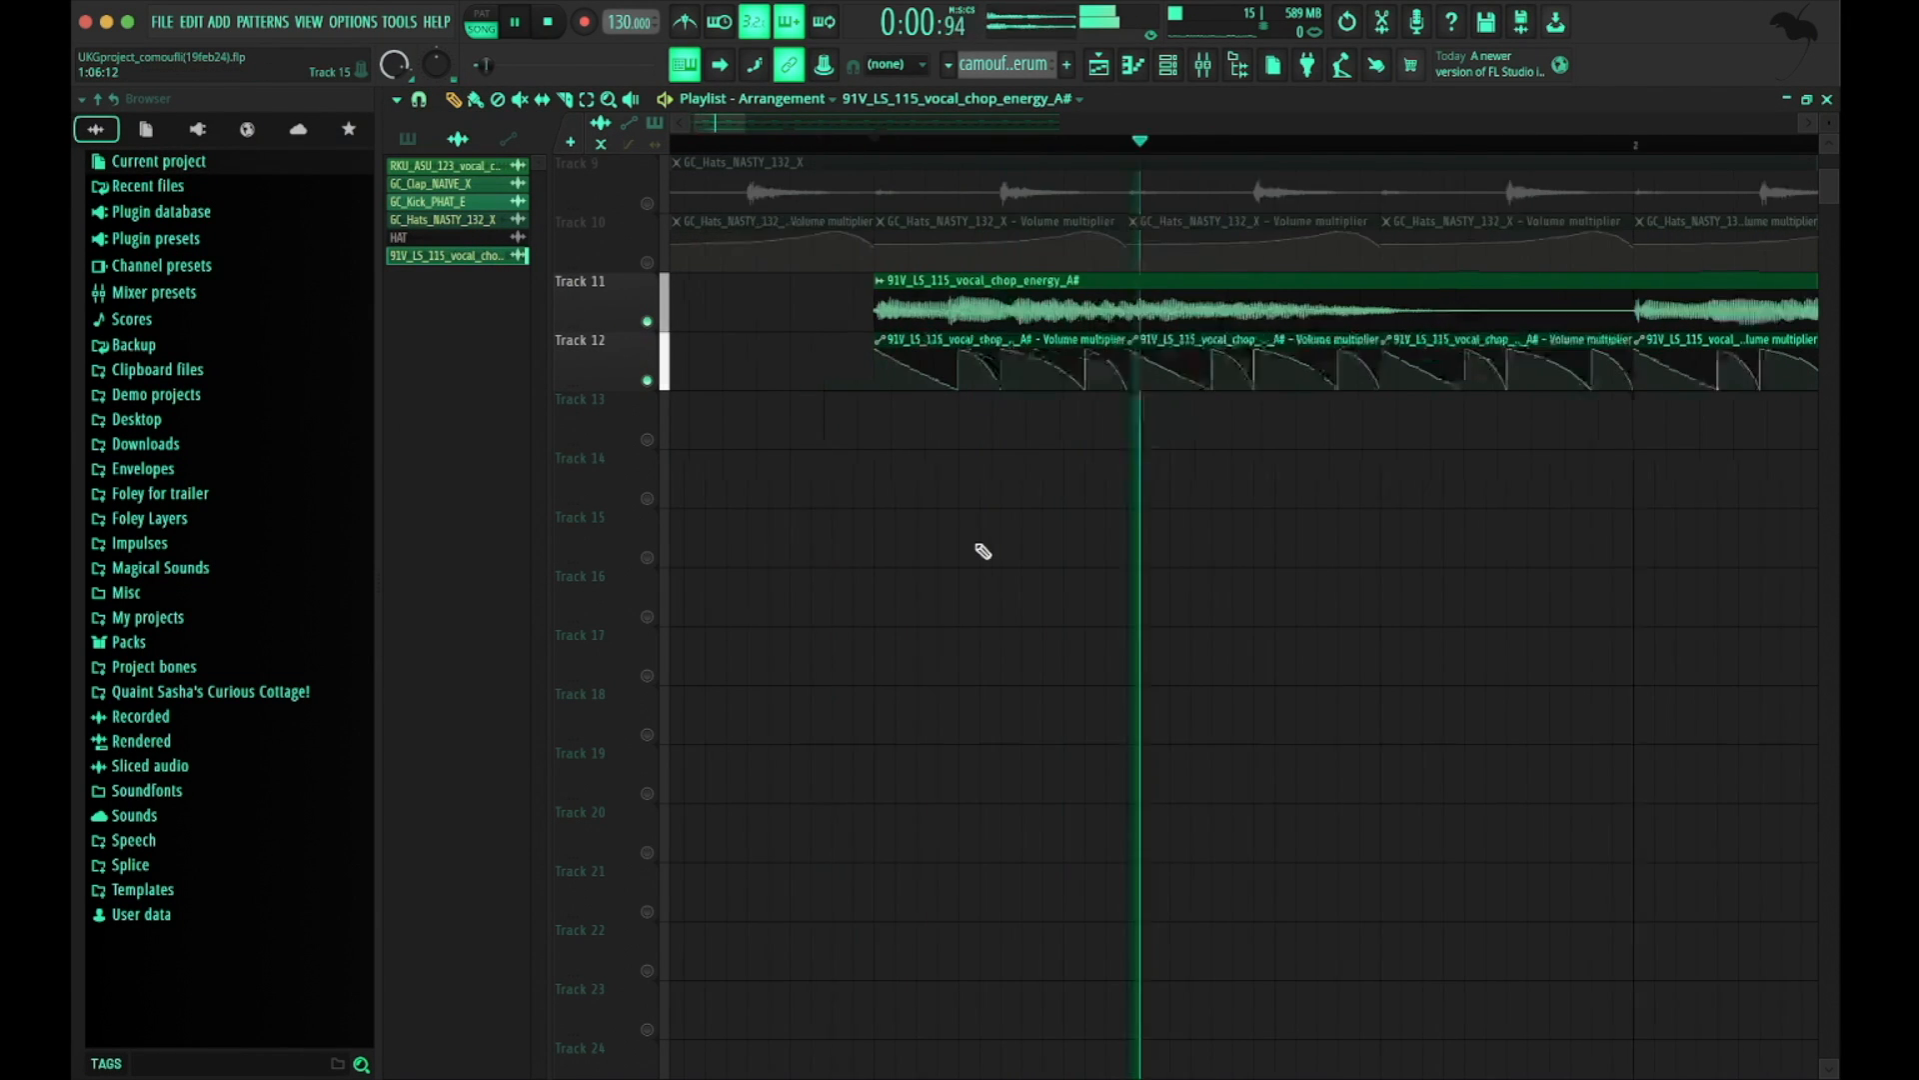
{"action": "scroll", "coordinate": [981, 458], "scroll_direction": "down", "scroll_amount": 3}
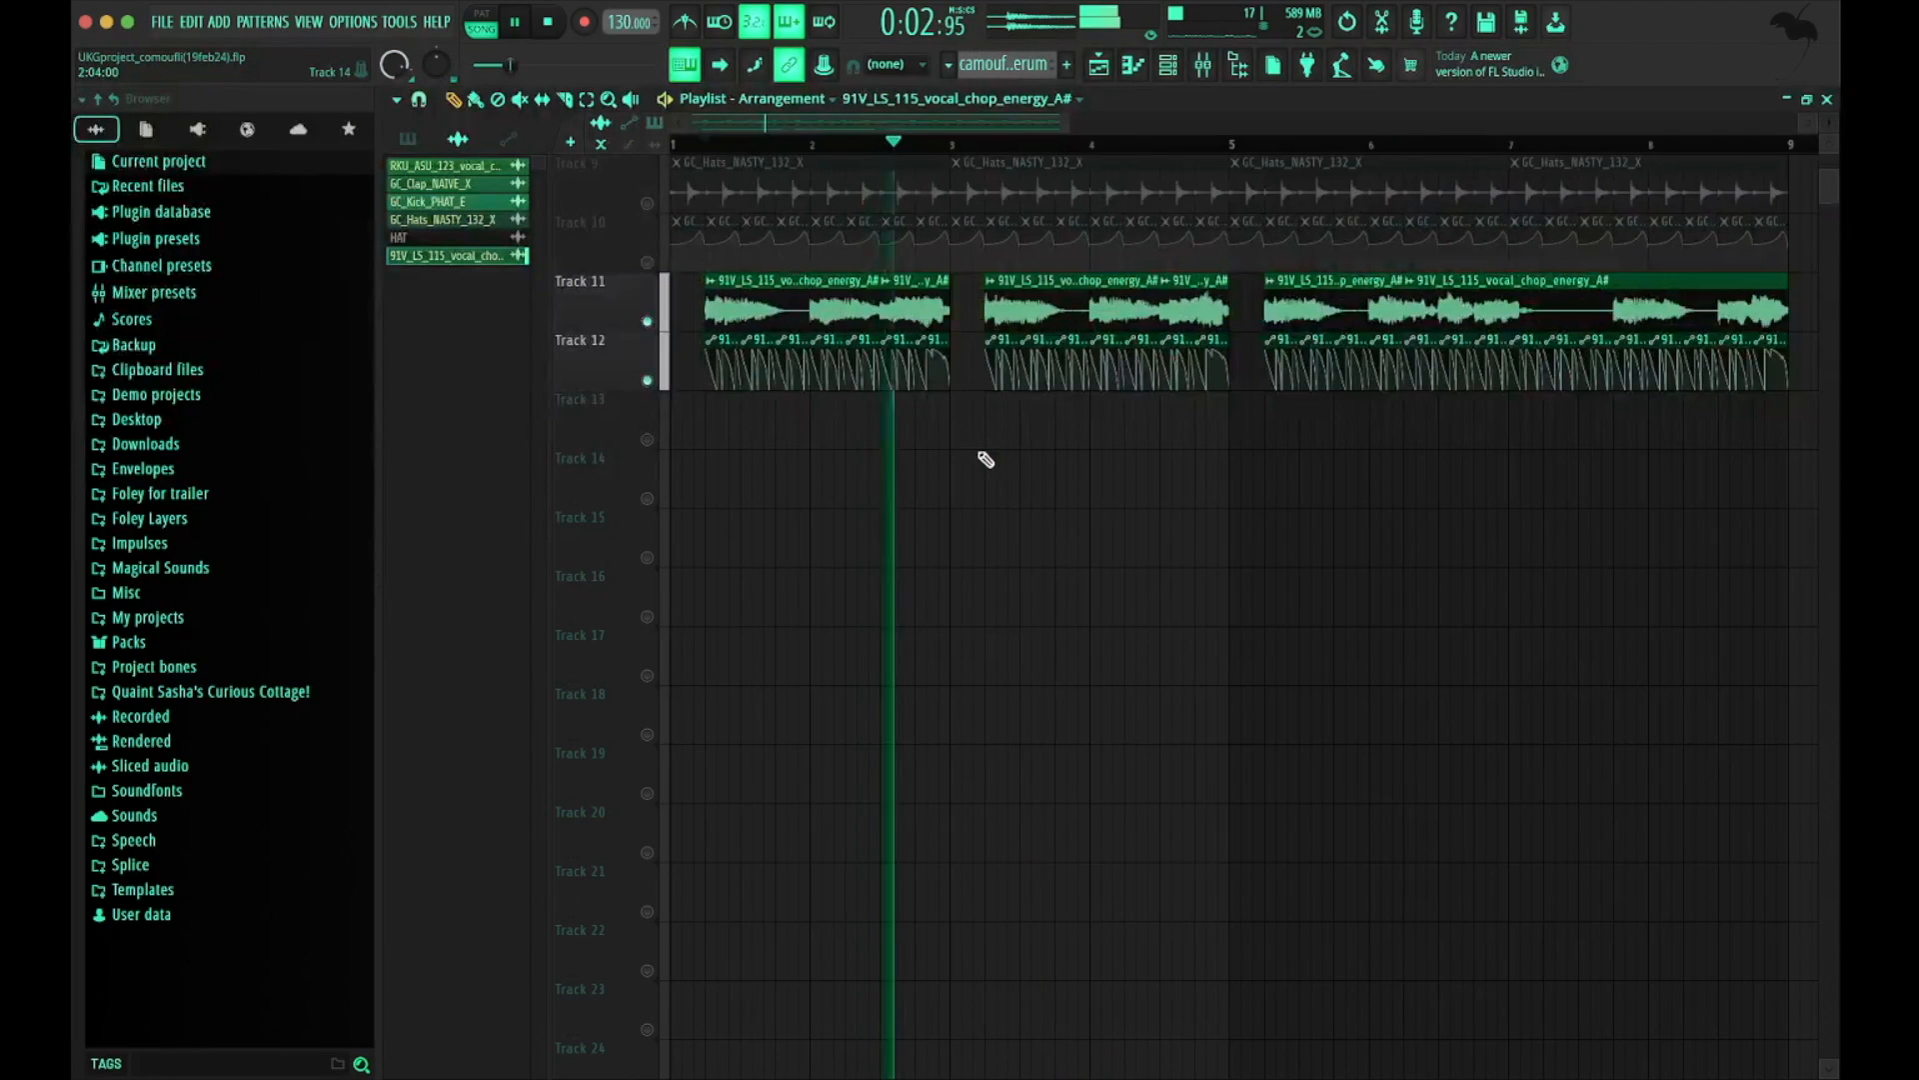
{"action": "key", "text": "space"}
{"action": "scroll", "coordinate": [778, 371], "scroll_direction": "up", "scroll_amount": 2}
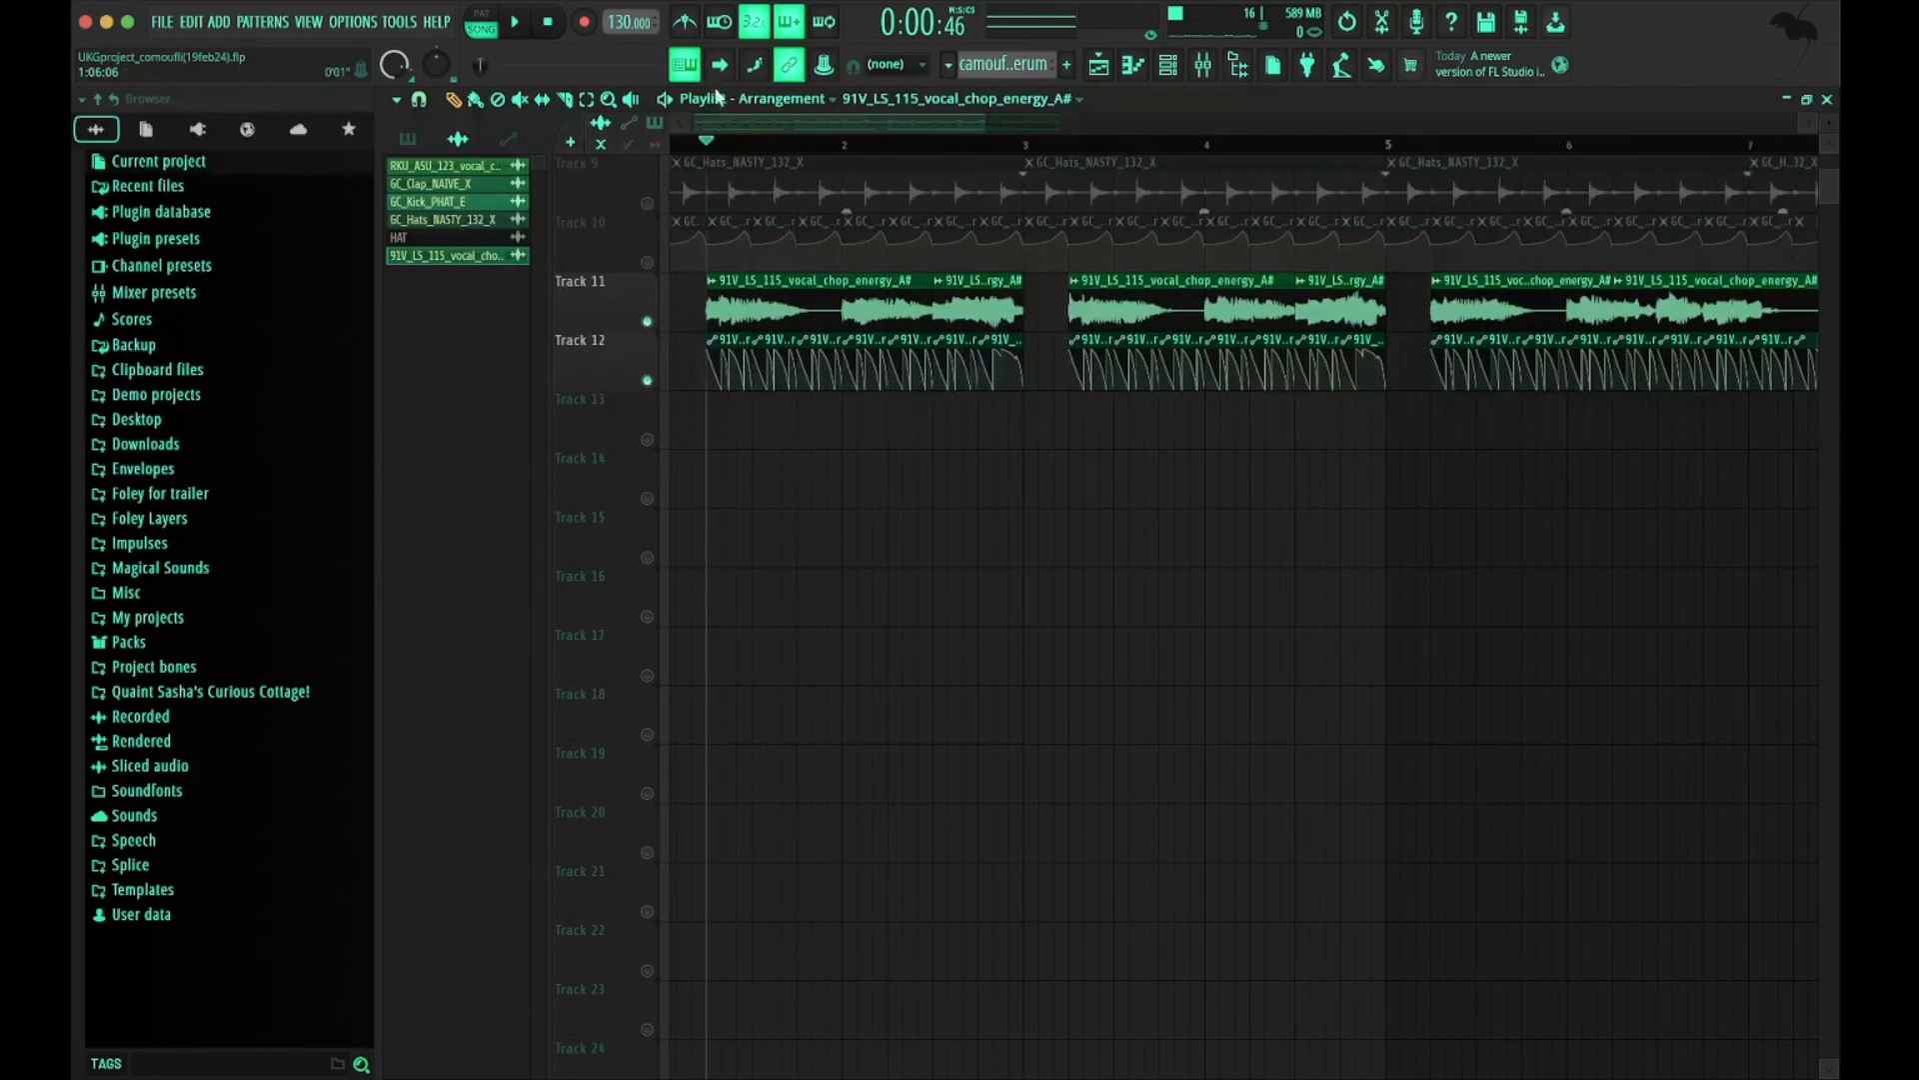
Play the automated vocal chops against the metronome, and turn the metronome off again
{"action": "left_click", "coordinate": [685, 22]}
{"action": "key", "text": "space"}
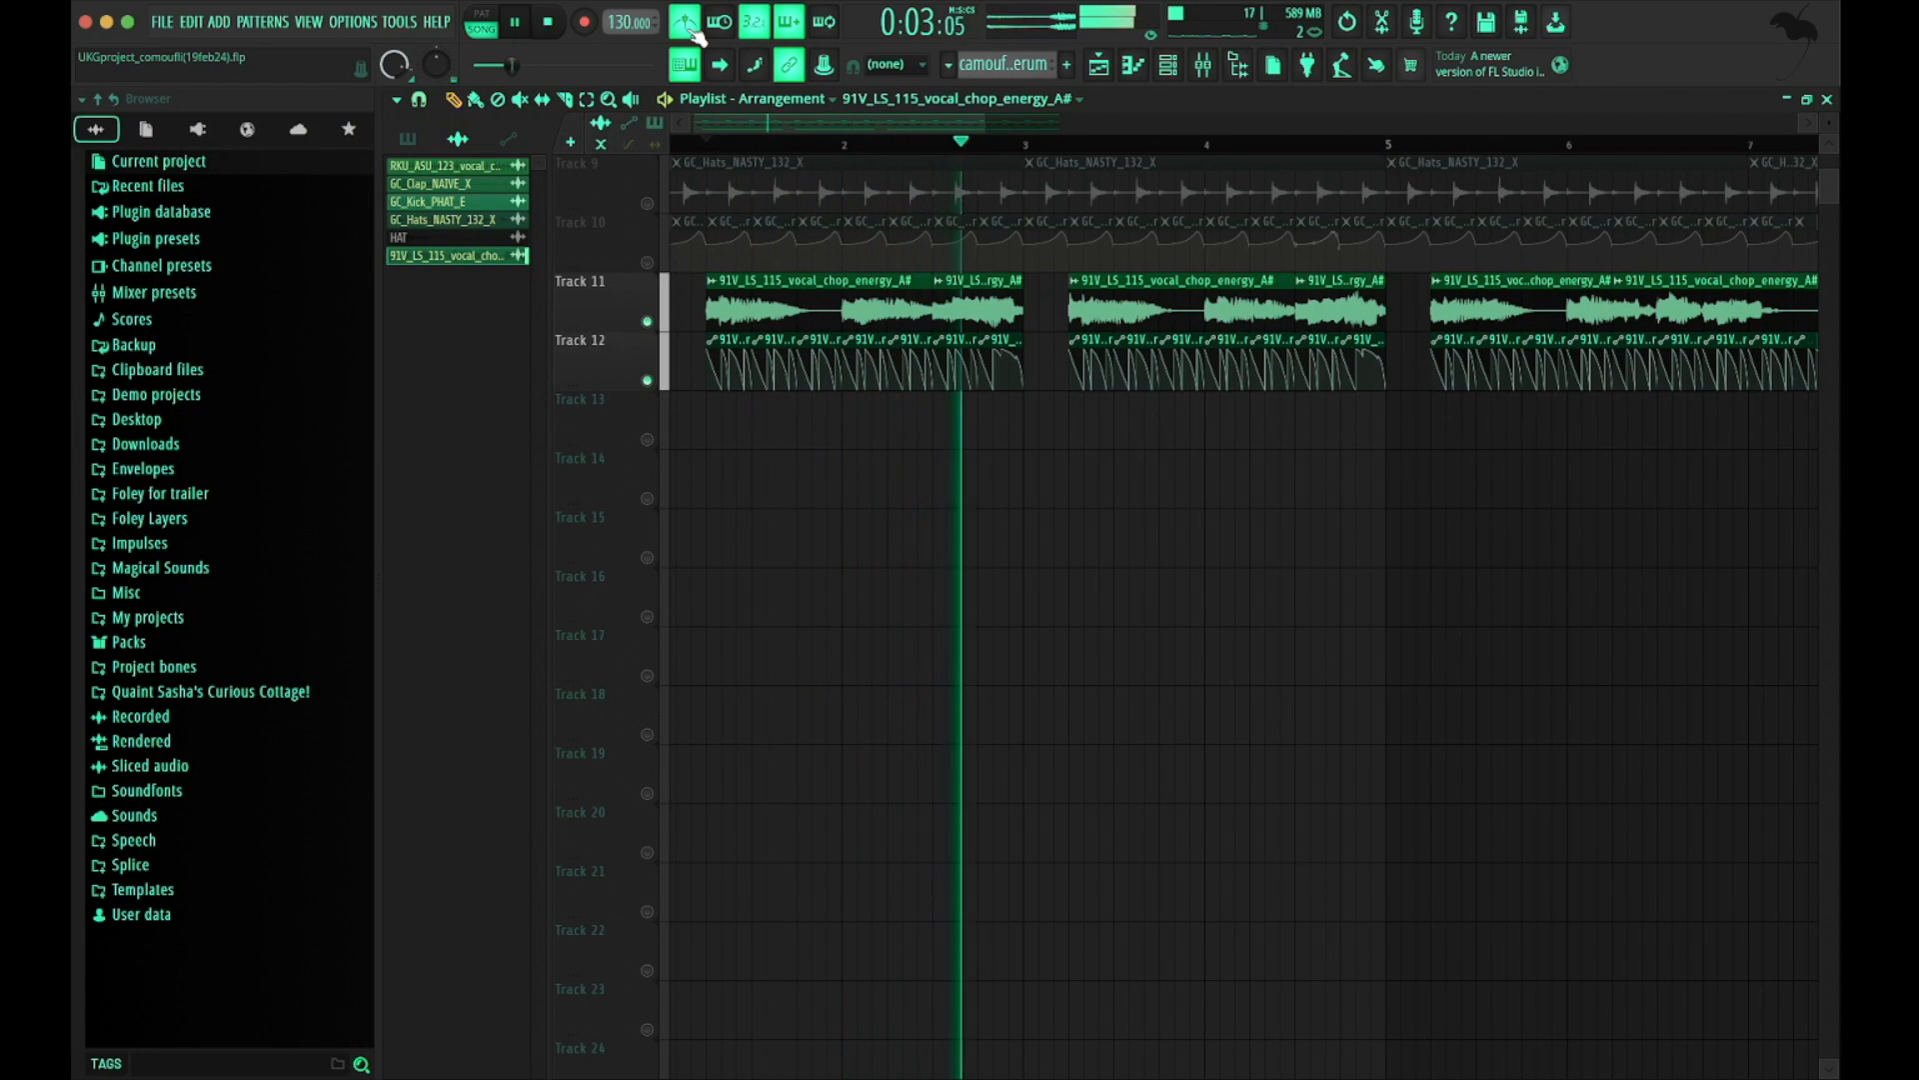
{"action": "key", "text": "space"}
{"action": "left_click", "coordinate": [685, 22]}
Highlight time ranges over the first volume multiplier clip on Track 12 to examine the spacing of its volume cuts
{"action": "scroll", "coordinate": [830, 377], "scroll_direction": "up", "scroll_amount": 3}
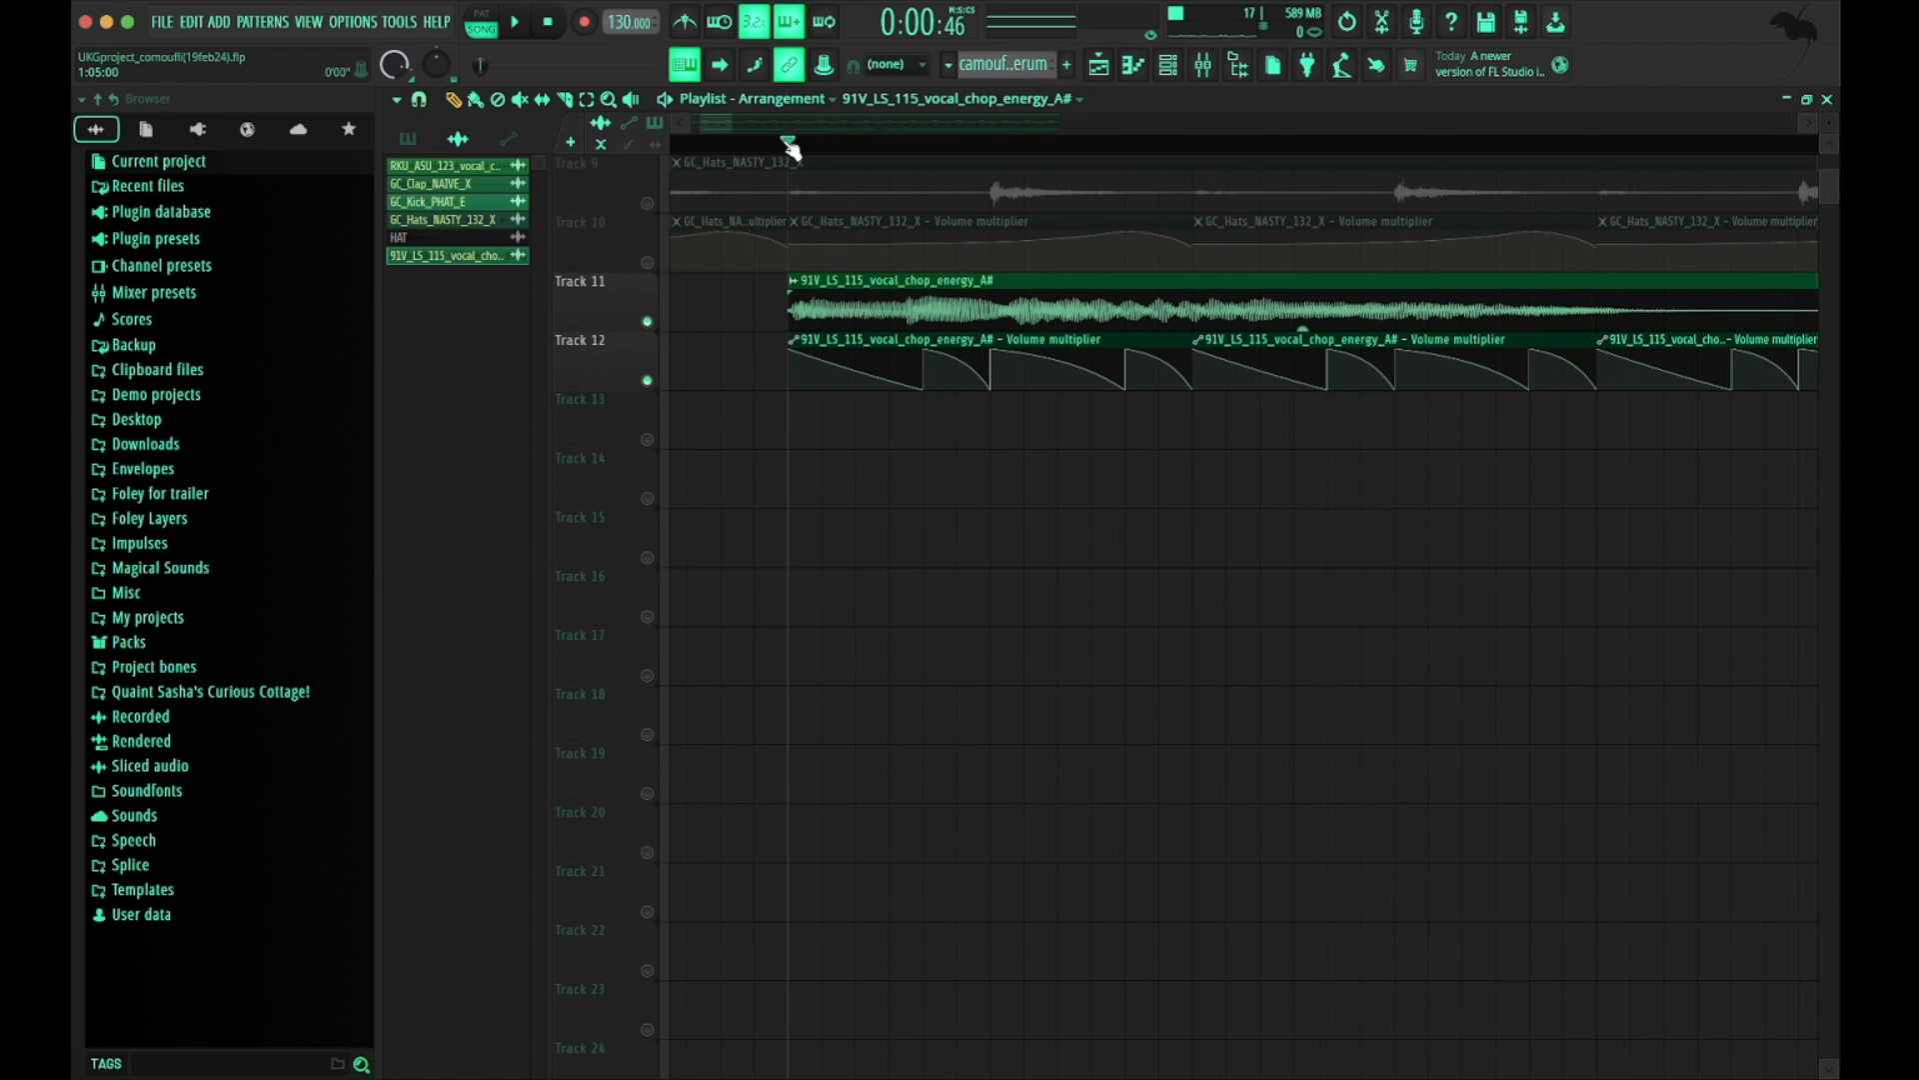
{"action": "left_click_drag", "start_coordinate": [790, 148], "coordinate": [844, 147]}
{"action": "left_click_drag", "start_coordinate": [1091, 143], "coordinate": [1194, 140]}
{"action": "left_click_drag", "start_coordinate": [788, 141], "coordinate": [1193, 143]}
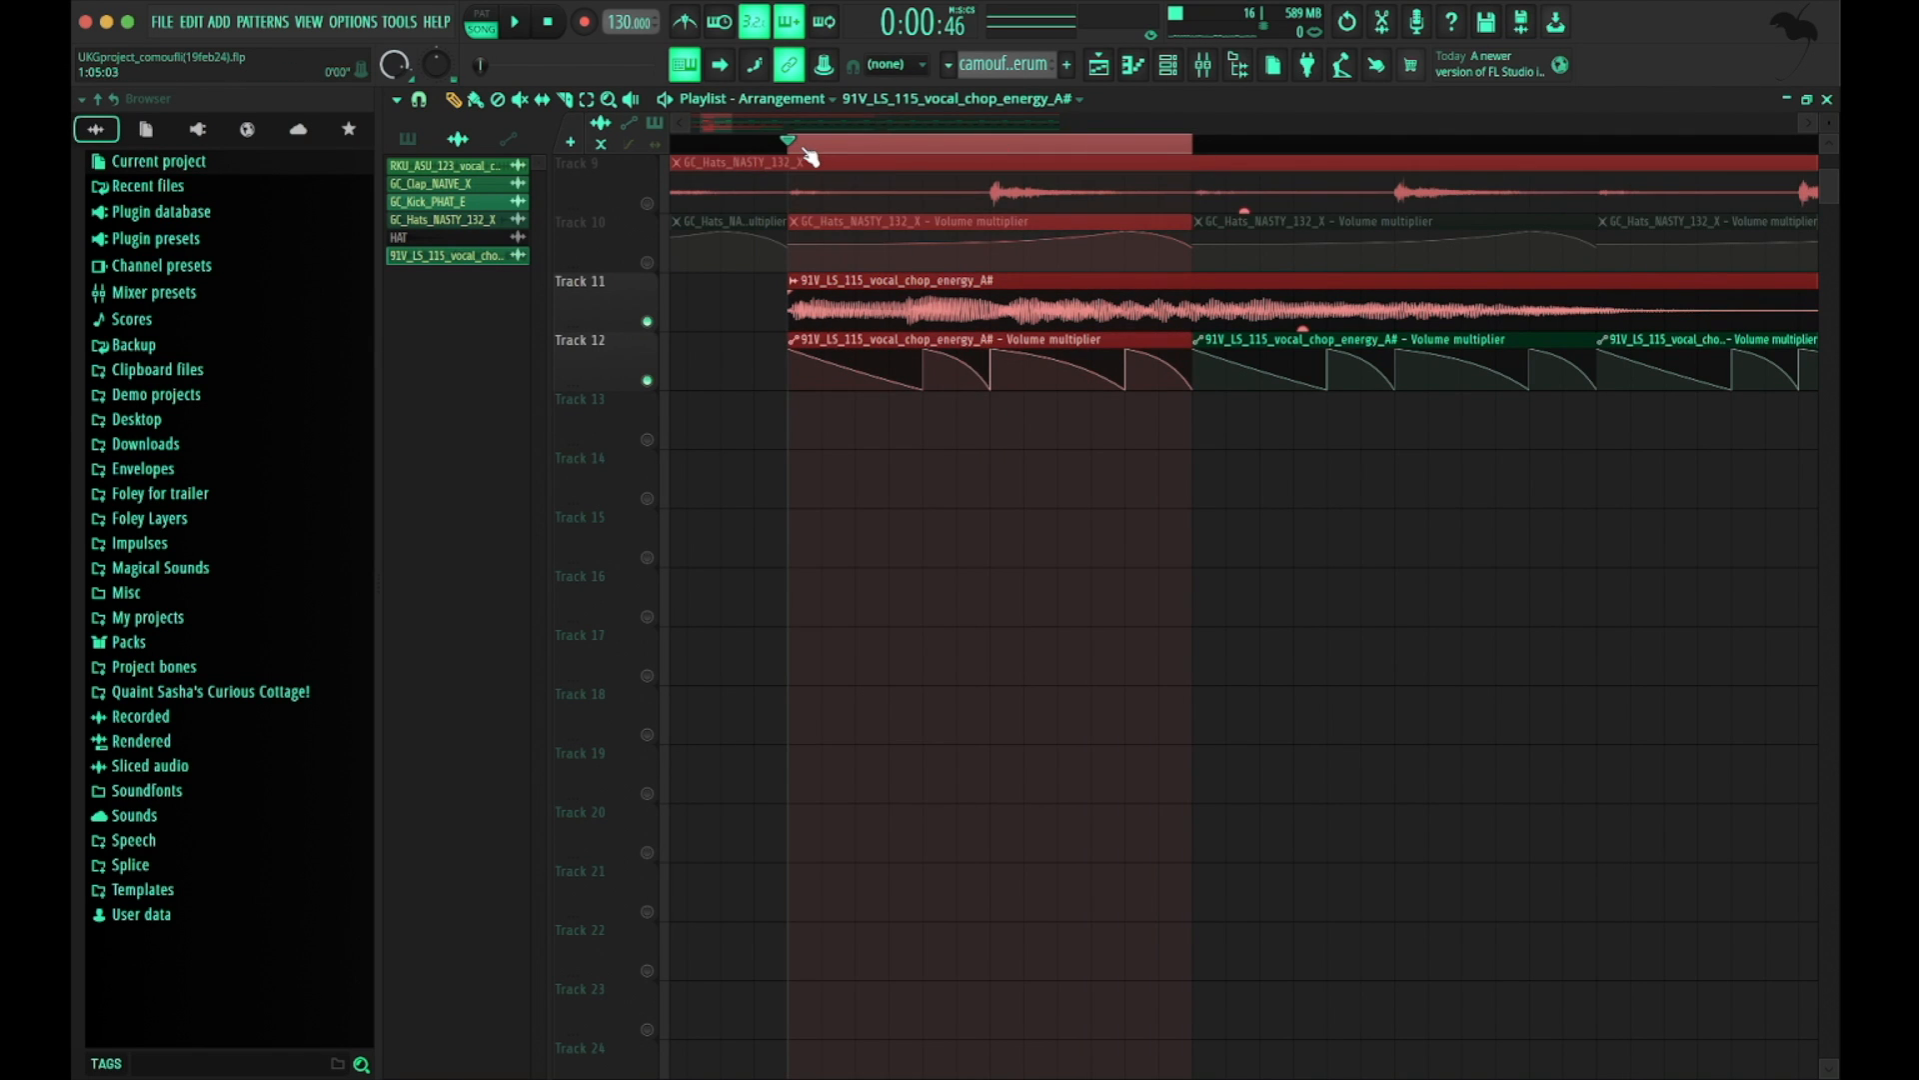
{"action": "left_click_drag", "start_coordinate": [806, 145], "coordinate": [900, 145]}
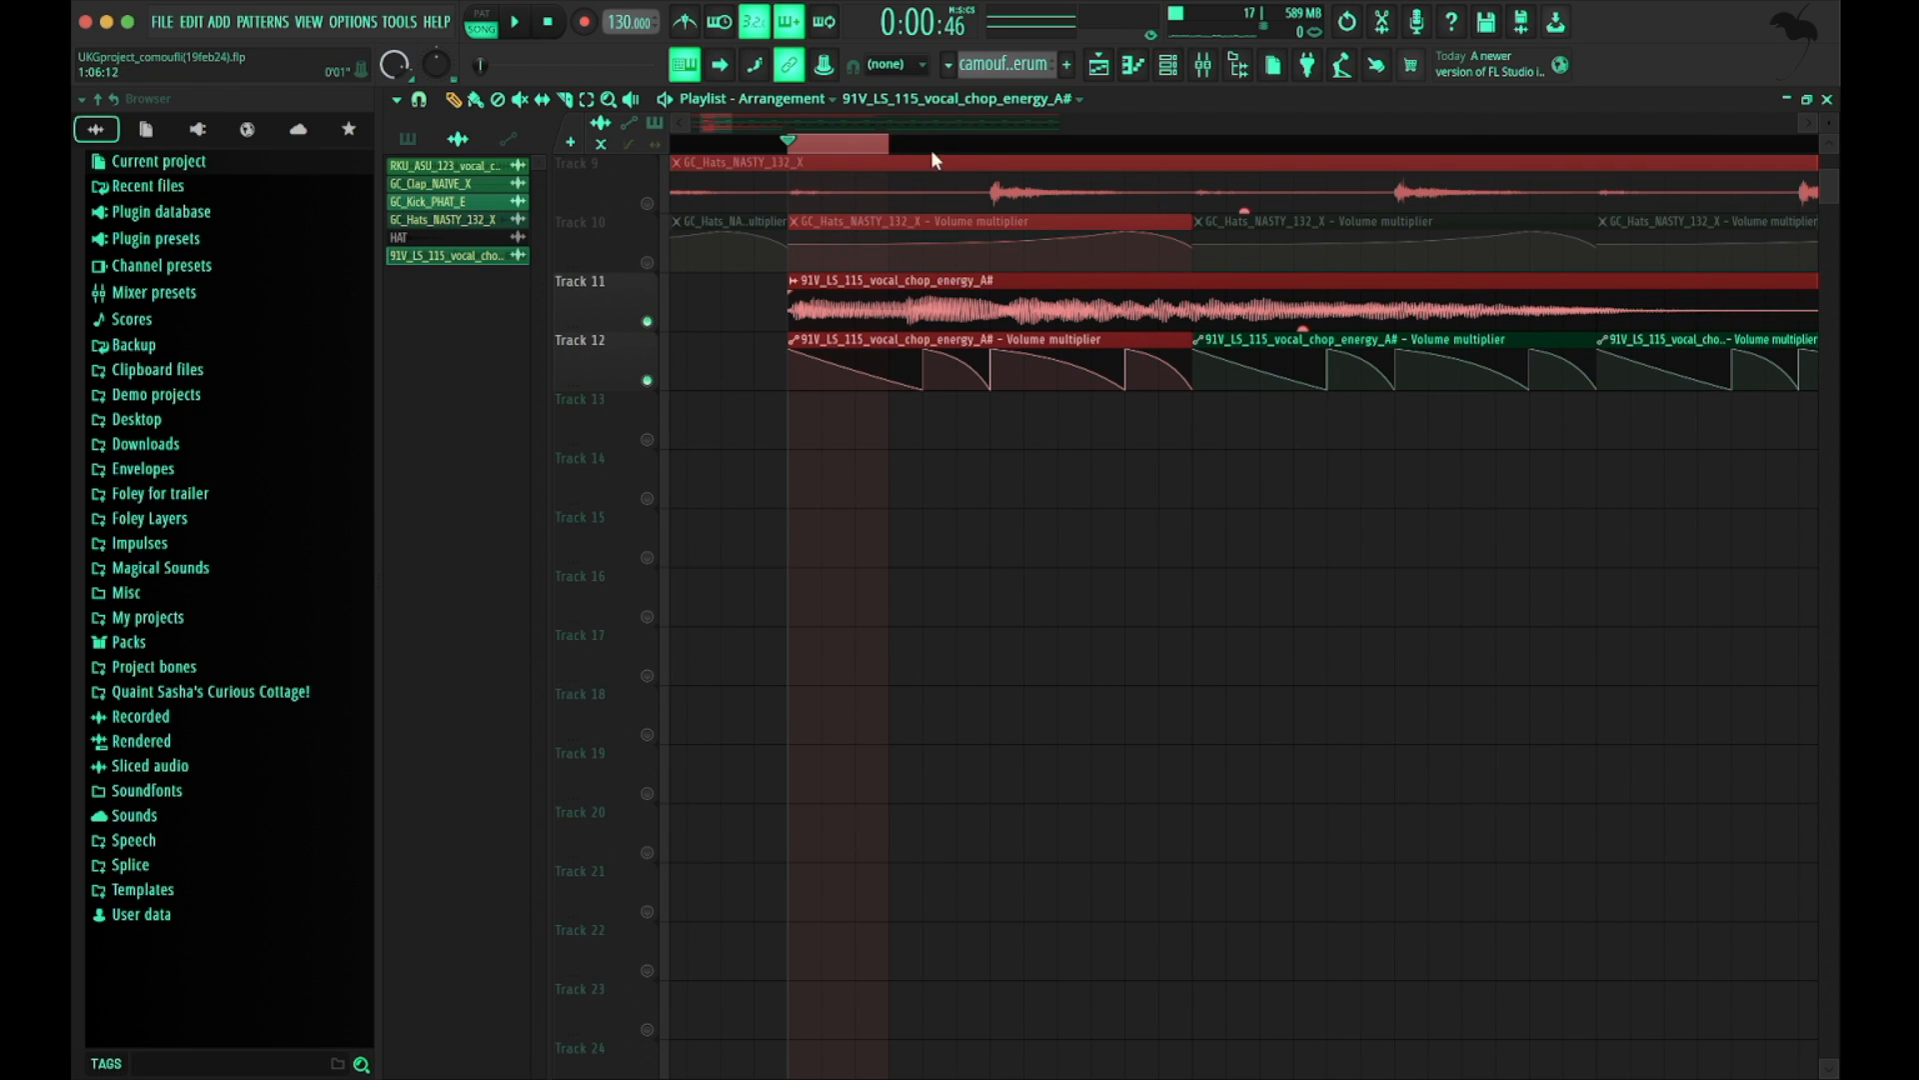
{"action": "left_click", "coordinate": [990, 142]}
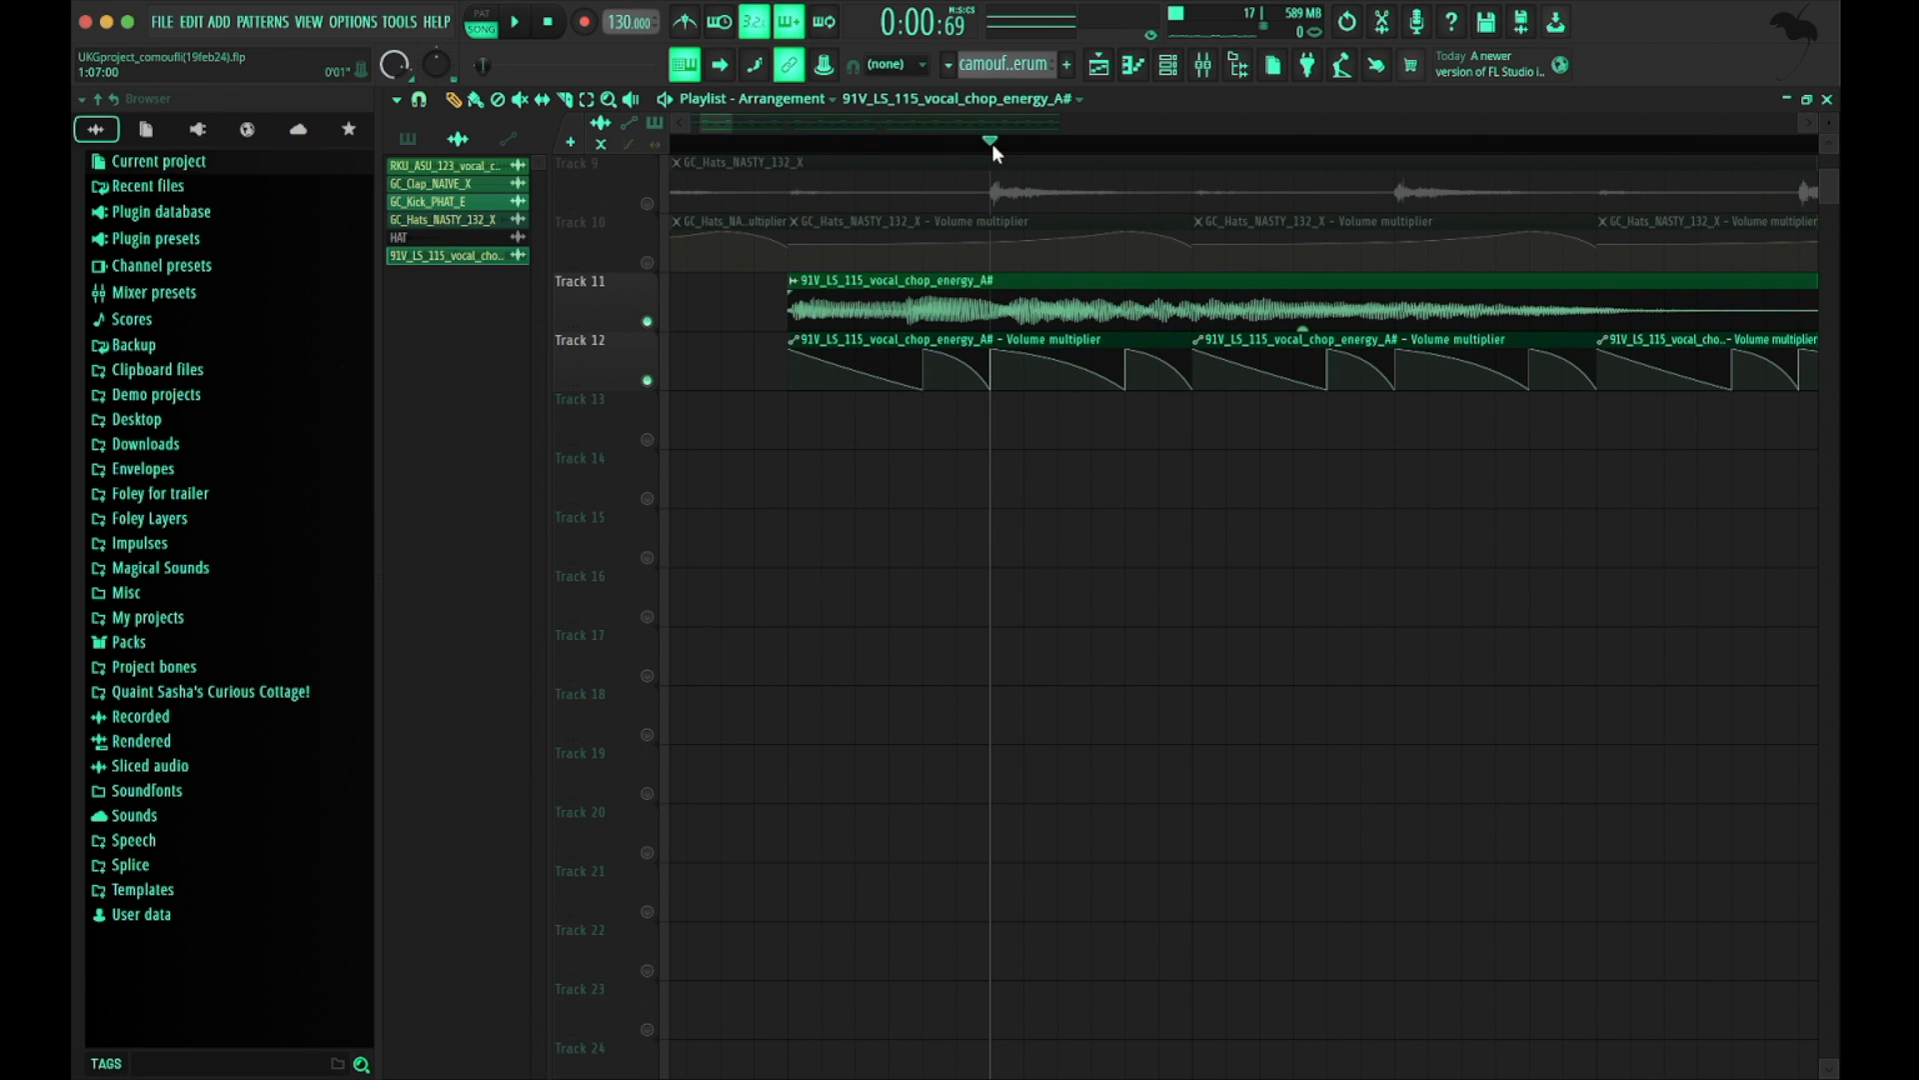
{"action": "left_click", "coordinate": [1096, 144]}
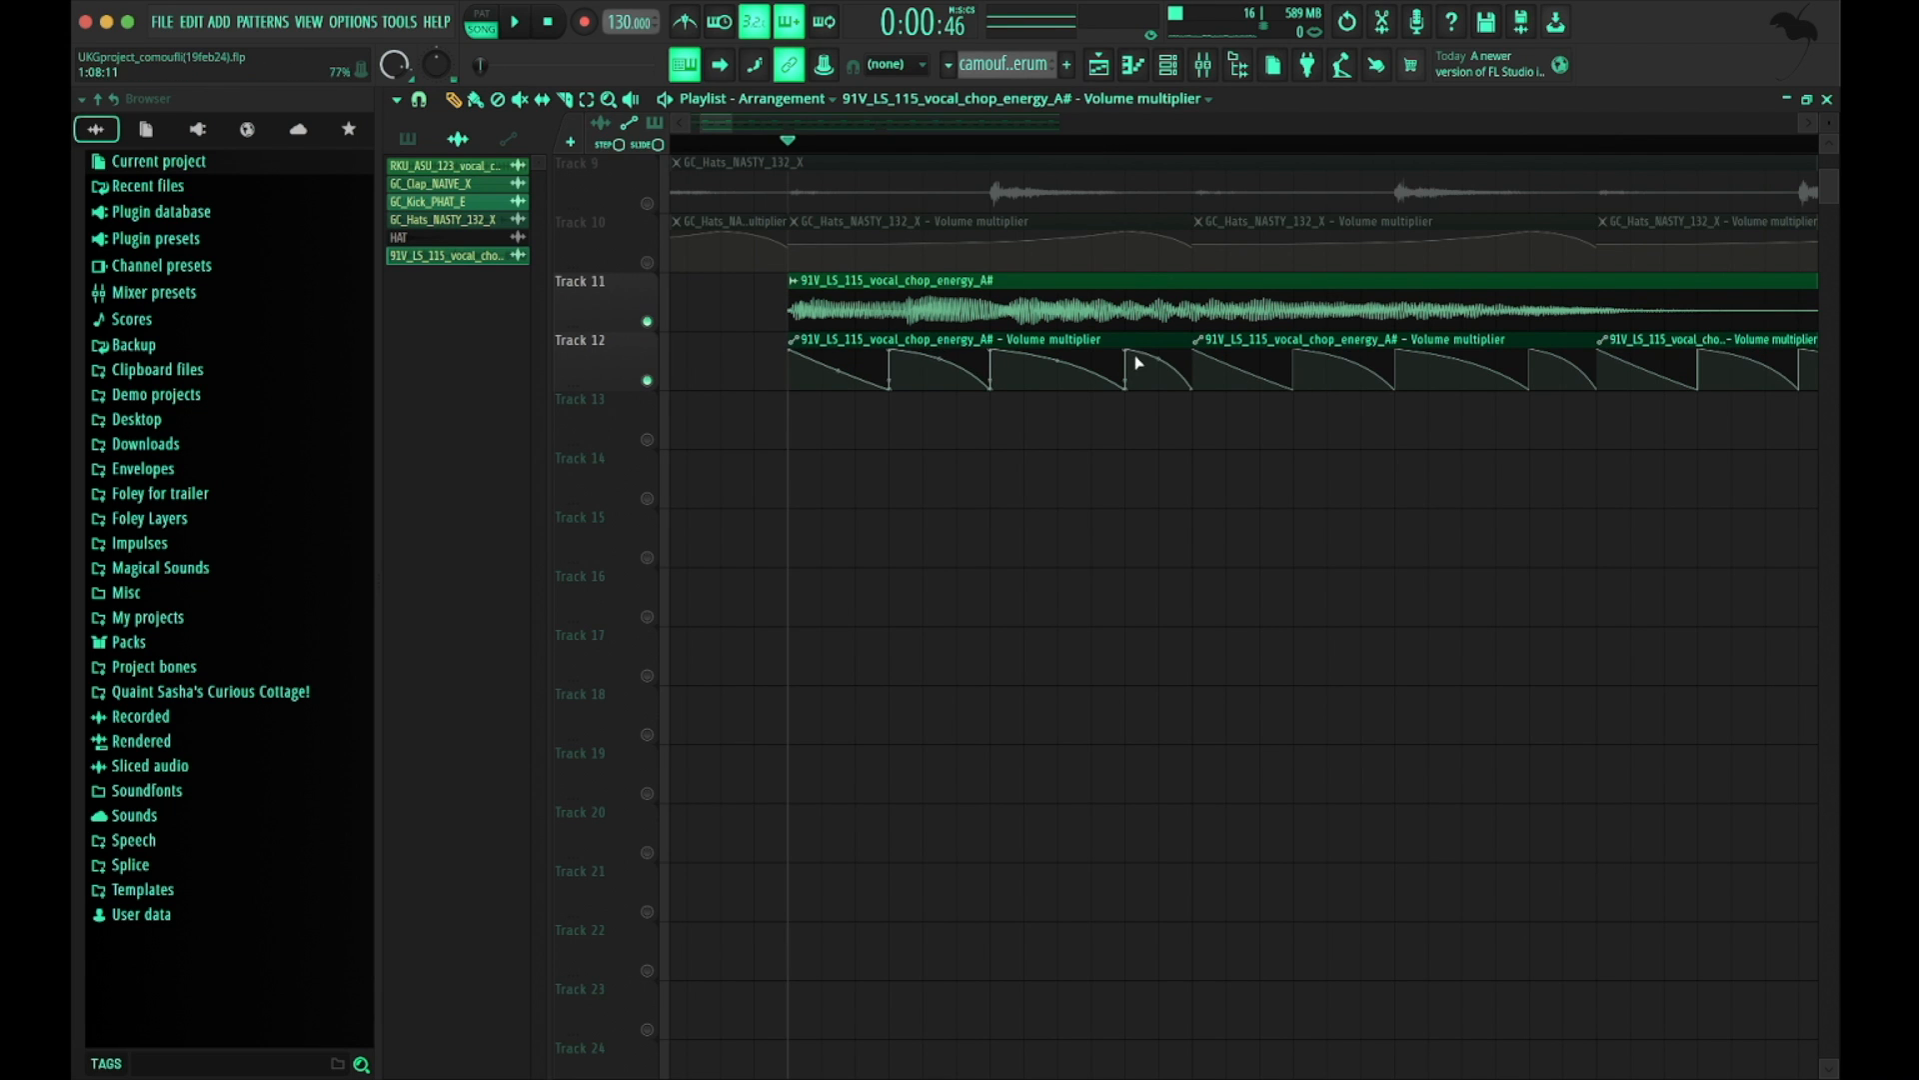
Try evenly spaced volume cuts in the Track 12 automation by moving its drop points earlier, and play the result
{"action": "left_click_drag", "start_coordinate": [1126, 393], "coordinate": [1094, 393]}
{"action": "key", "text": "space"}
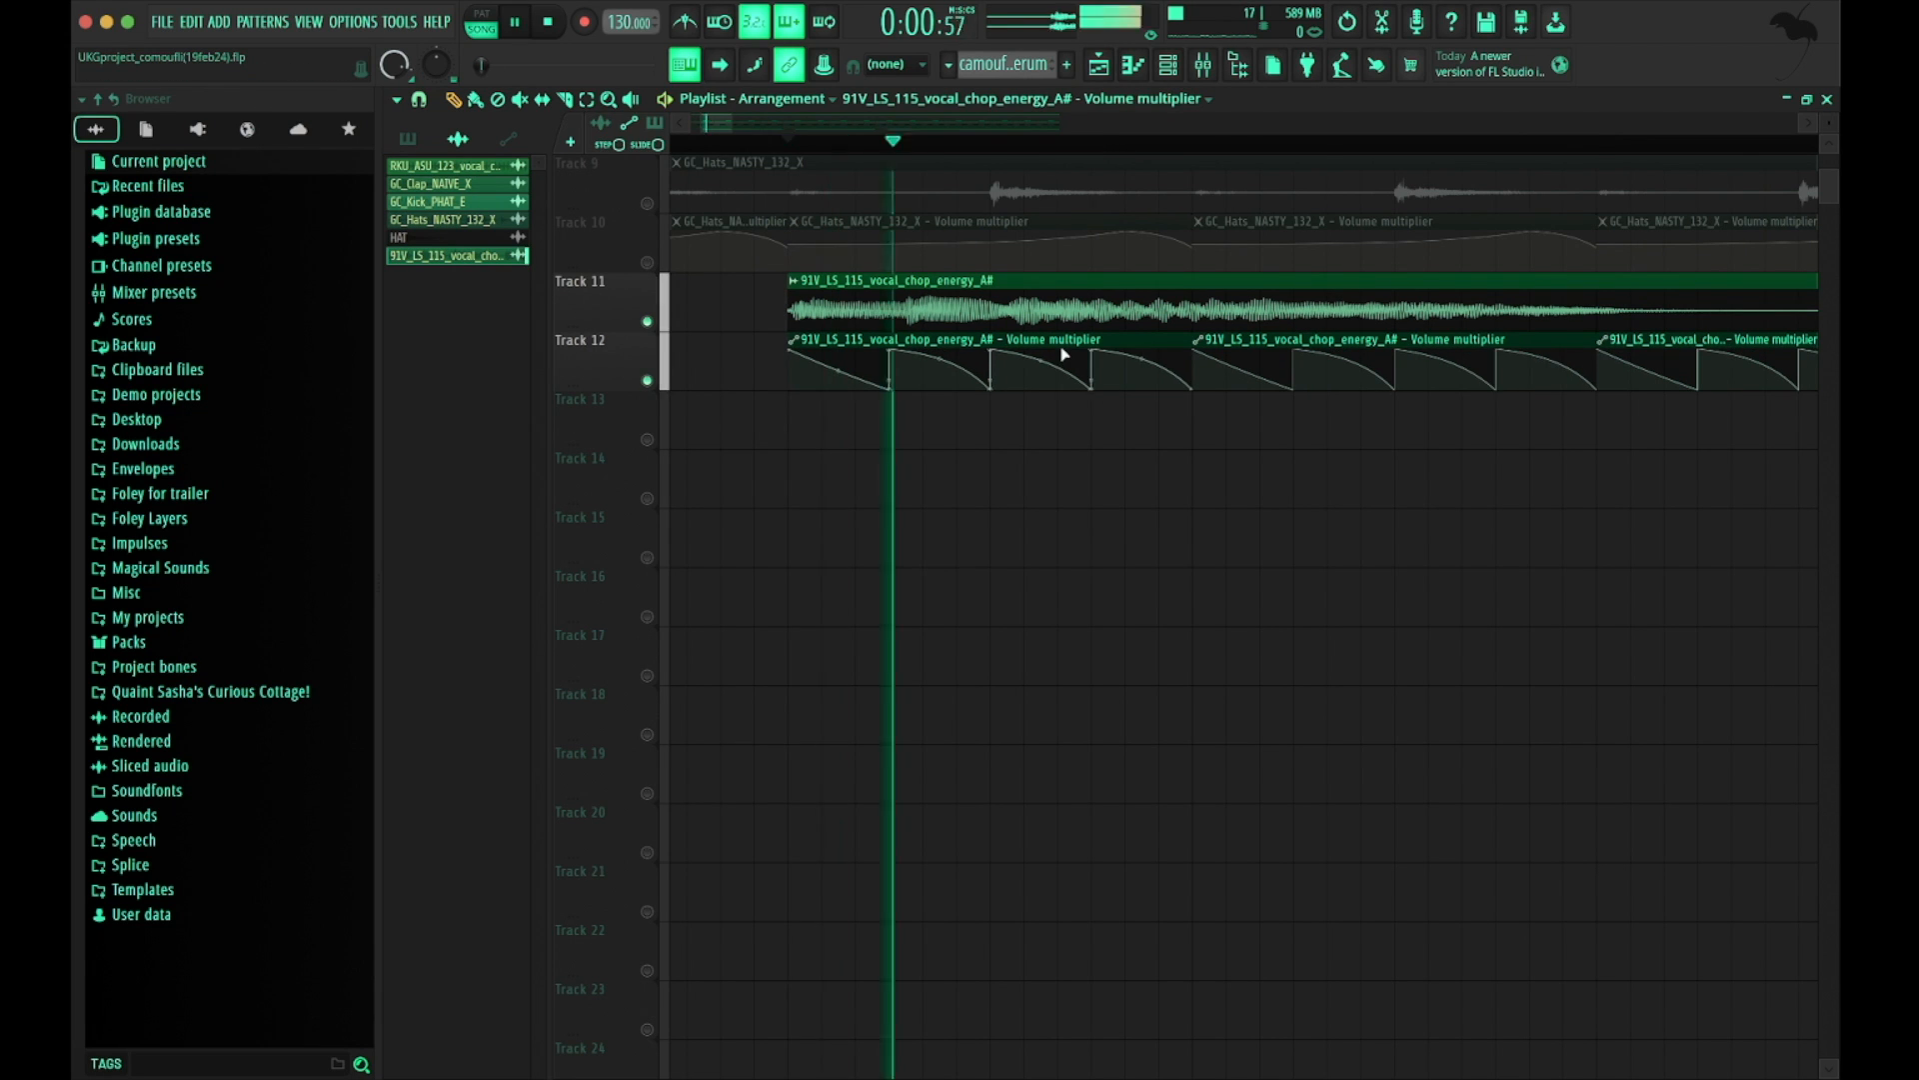
{"action": "key", "text": "space"}
{"action": "key", "text": "space"}
{"action": "key", "text": "space"}
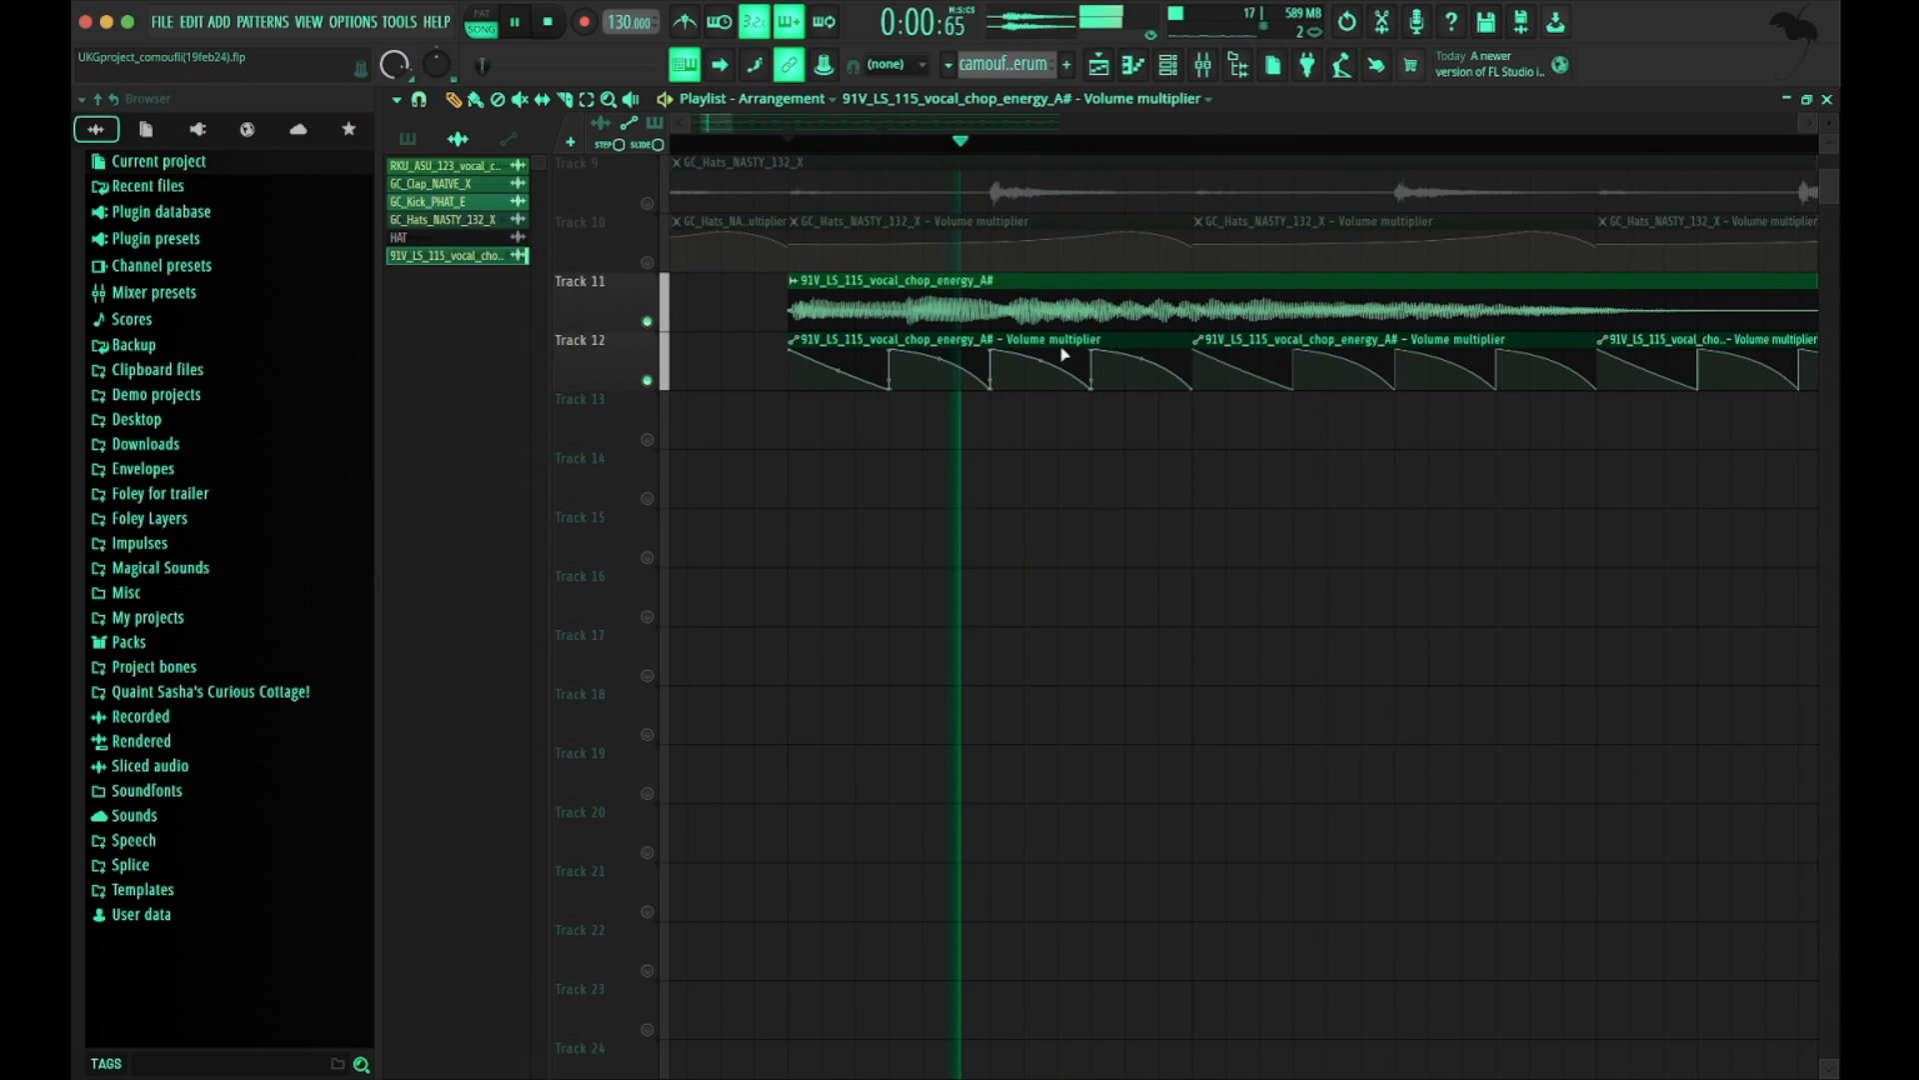
Return the Track 12 automation's drop points to their uneven spacing and play the vocal chops
{"action": "key", "text": "super+z"}
{"action": "left_click_drag", "start_coordinate": [1093, 391], "coordinate": [1115, 396]}
{"action": "left_click_drag", "start_coordinate": [891, 350], "coordinate": [915, 402]}
{"action": "key", "text": "space"}
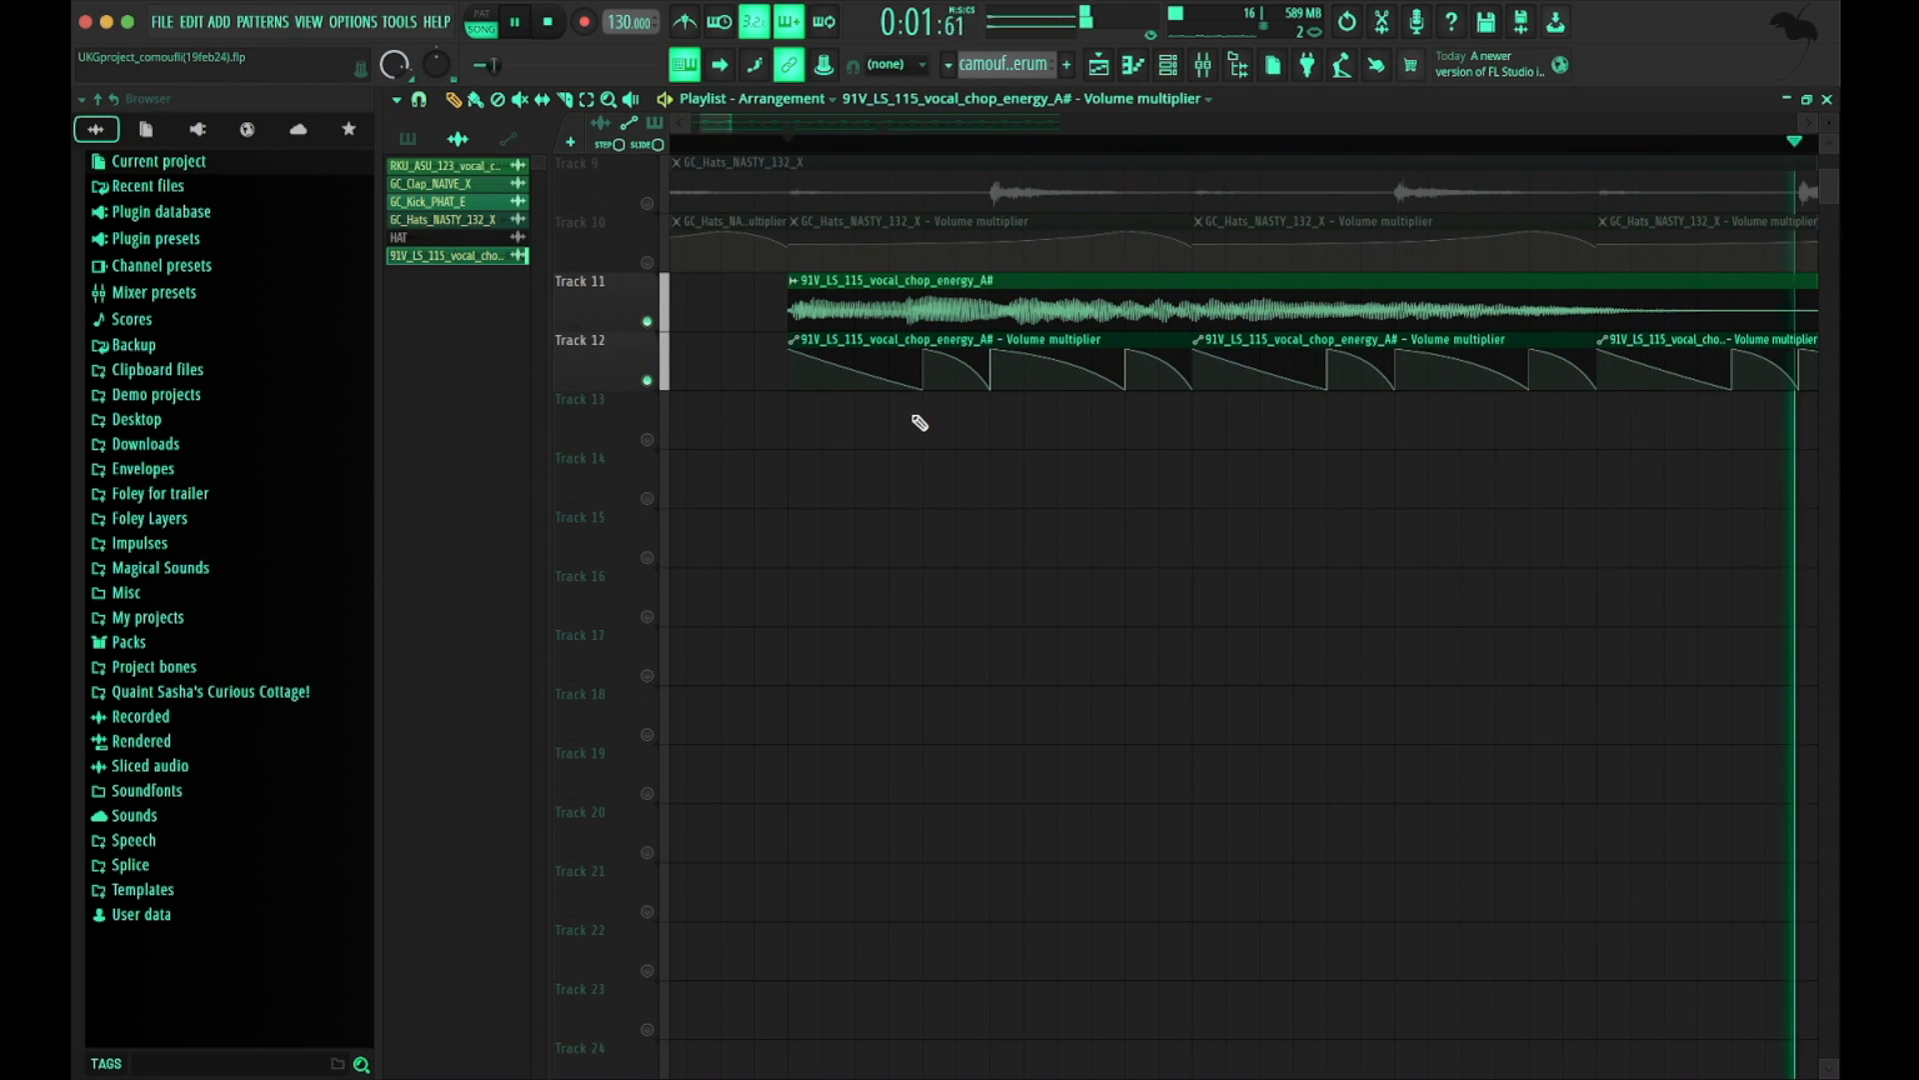
{"action": "key", "text": "space"}
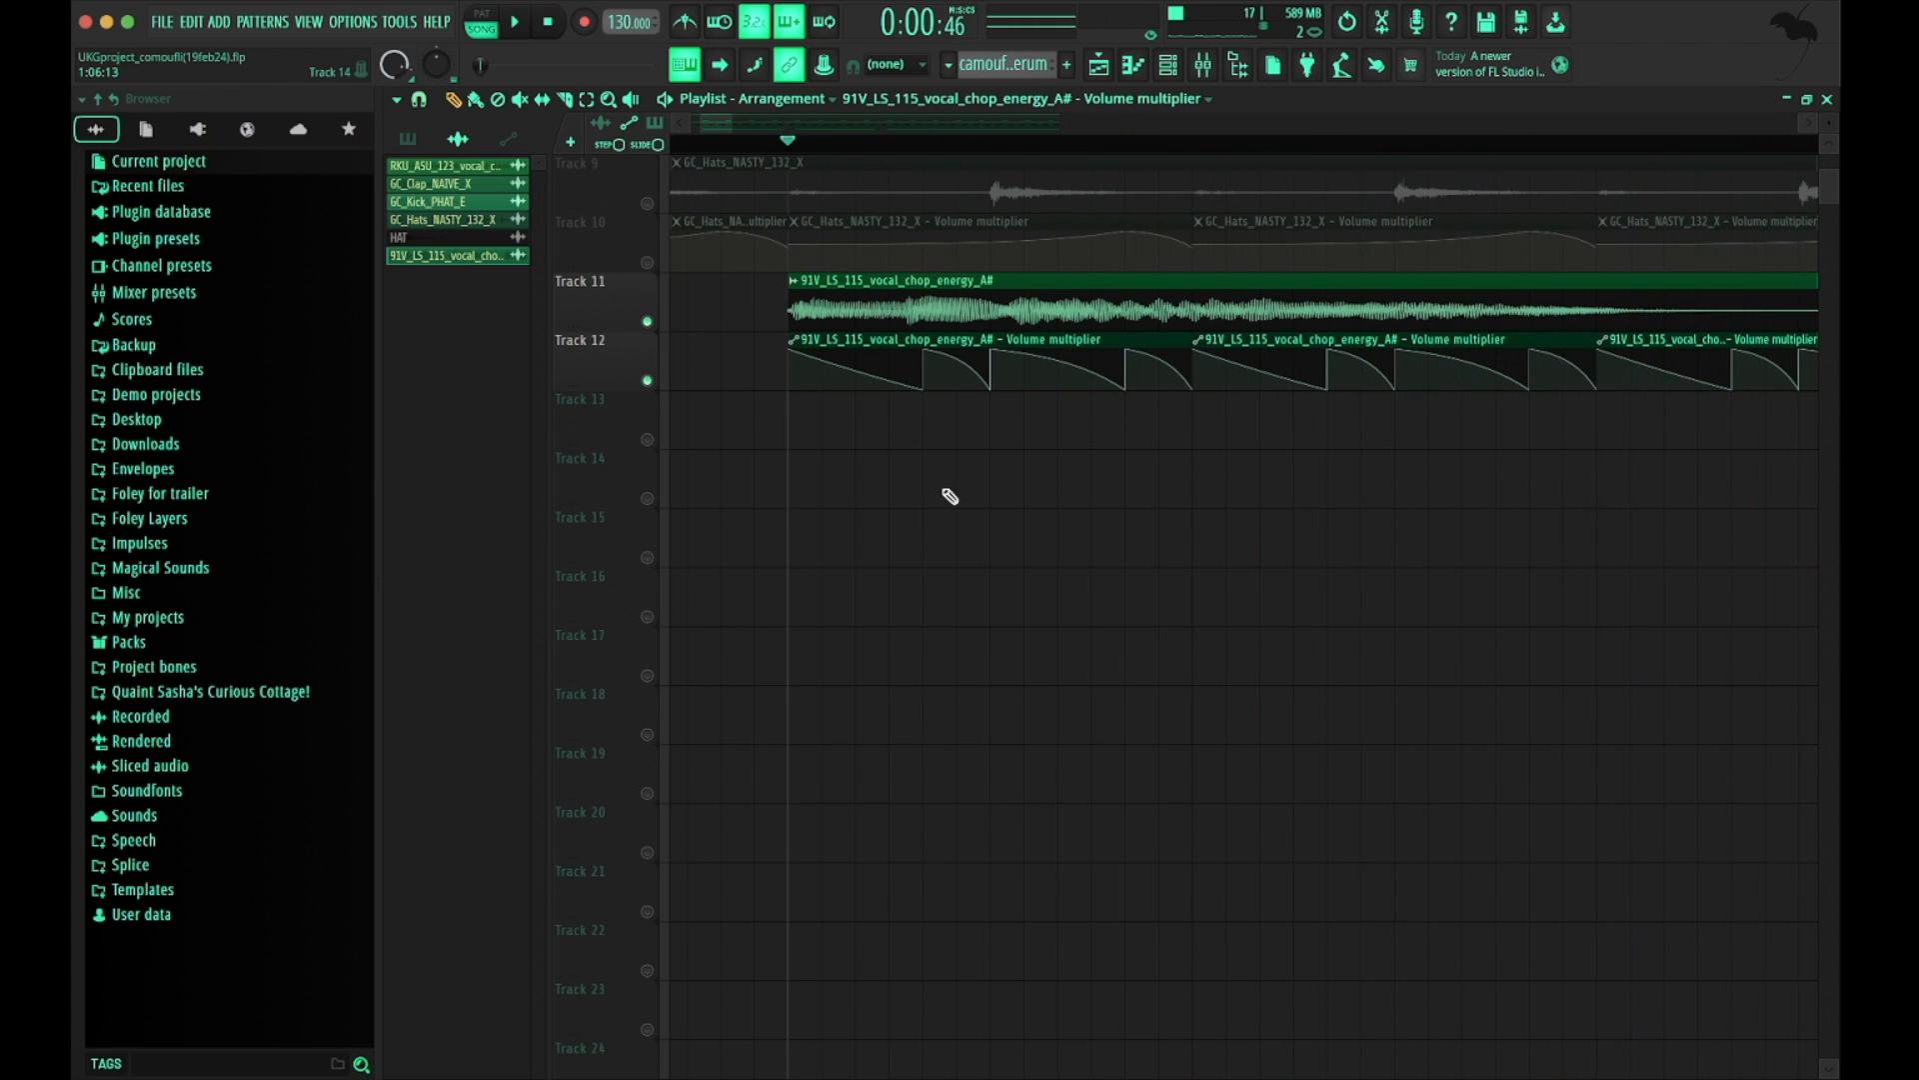
Open the Serum channel of the camoufly serum pattern and look at its BASS - HYPAH patch
{"action": "scroll", "coordinate": [951, 497], "scroll_direction": "down", "scroll_amount": 6}
{"action": "scroll", "coordinate": [941, 489], "scroll_direction": "up", "scroll_amount": 6}
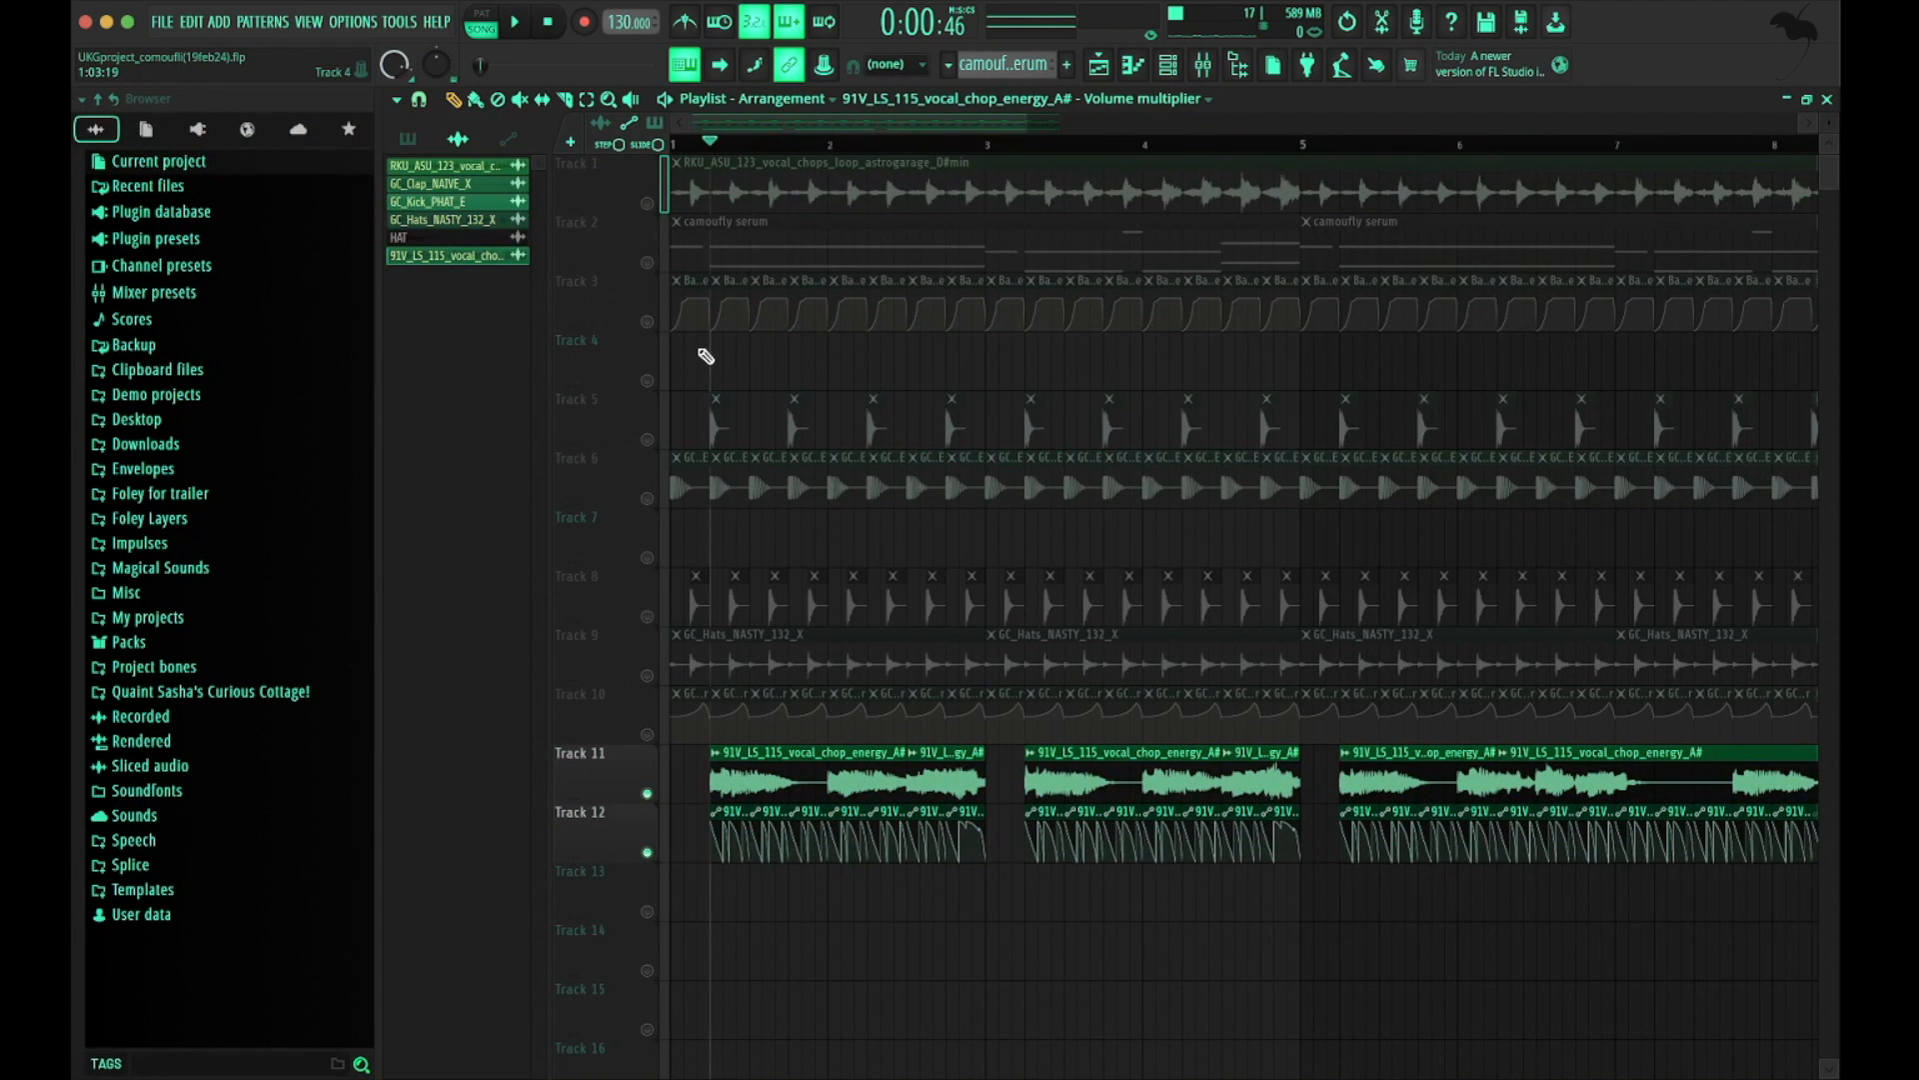
{"action": "scroll", "coordinate": [652, 219], "scroll_direction": "up", "scroll_amount": 5}
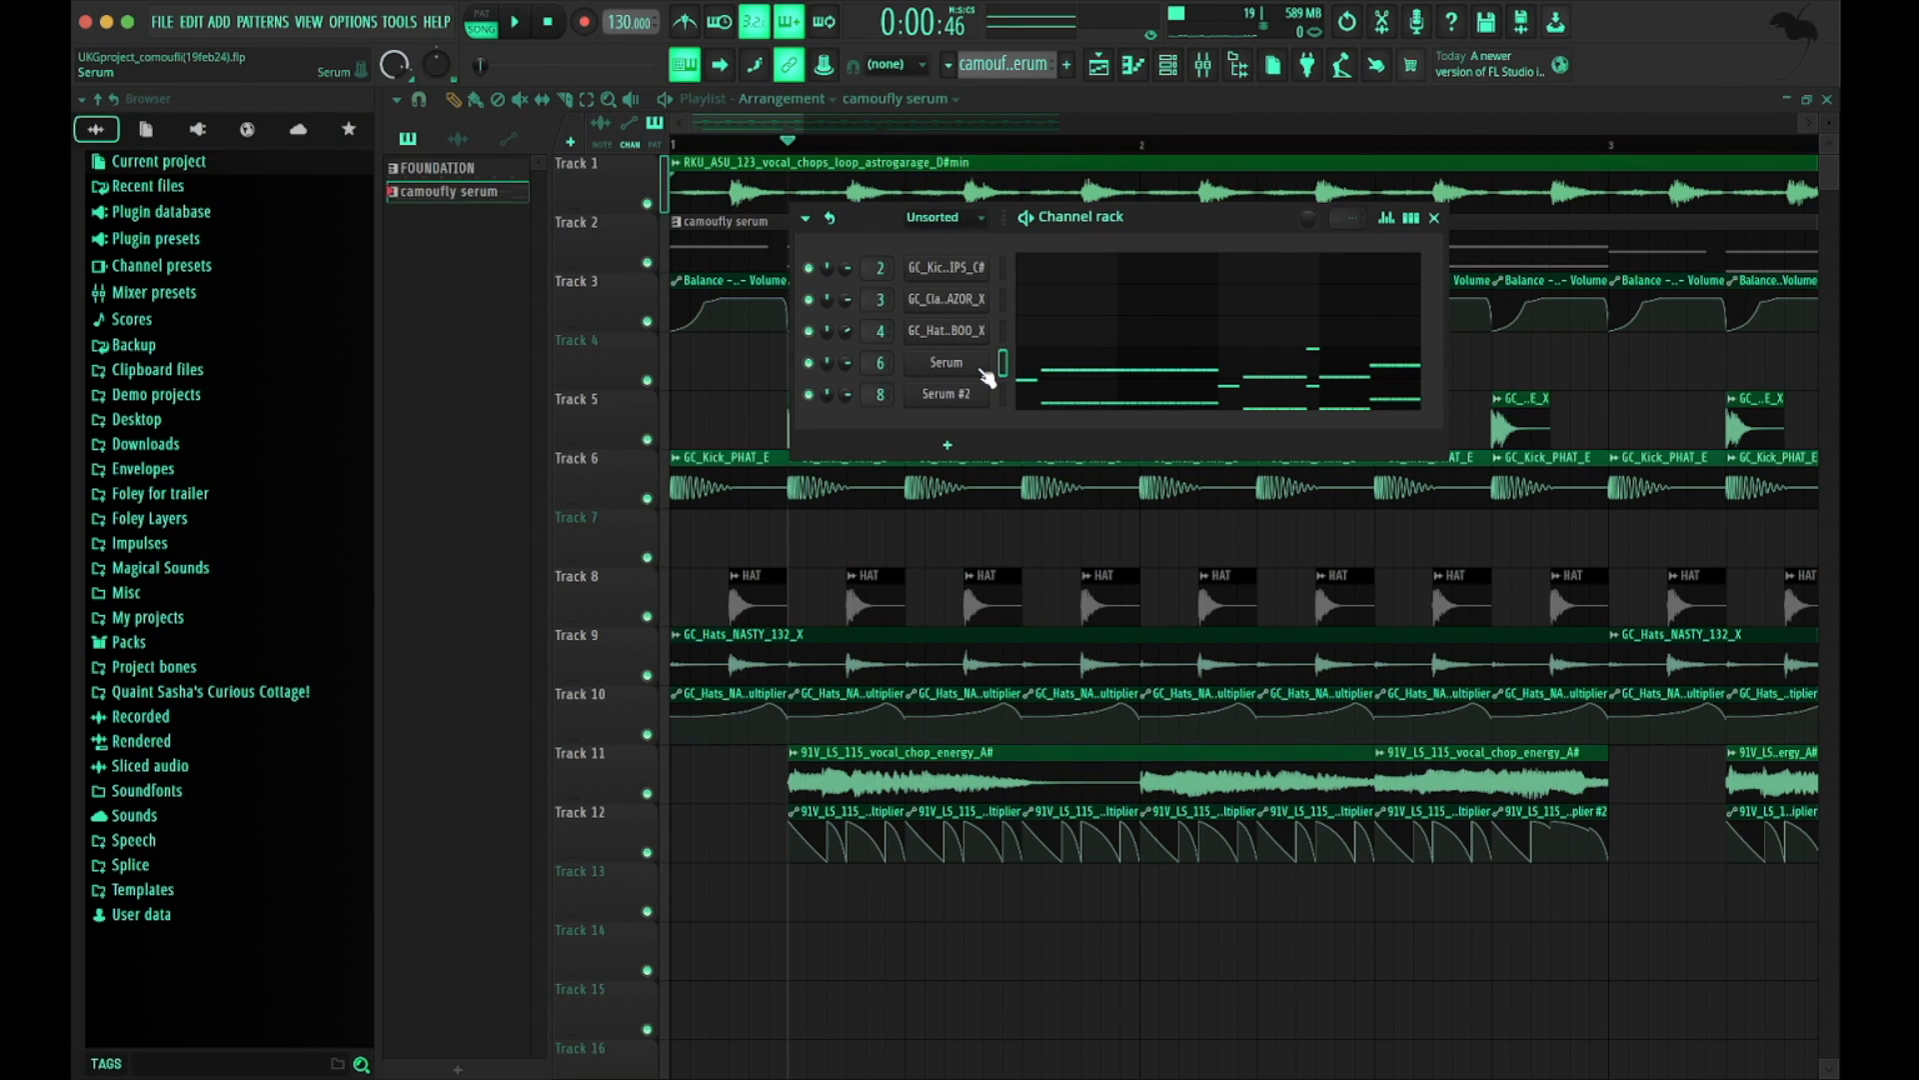
{"action": "left_click", "coordinate": [982, 368]}
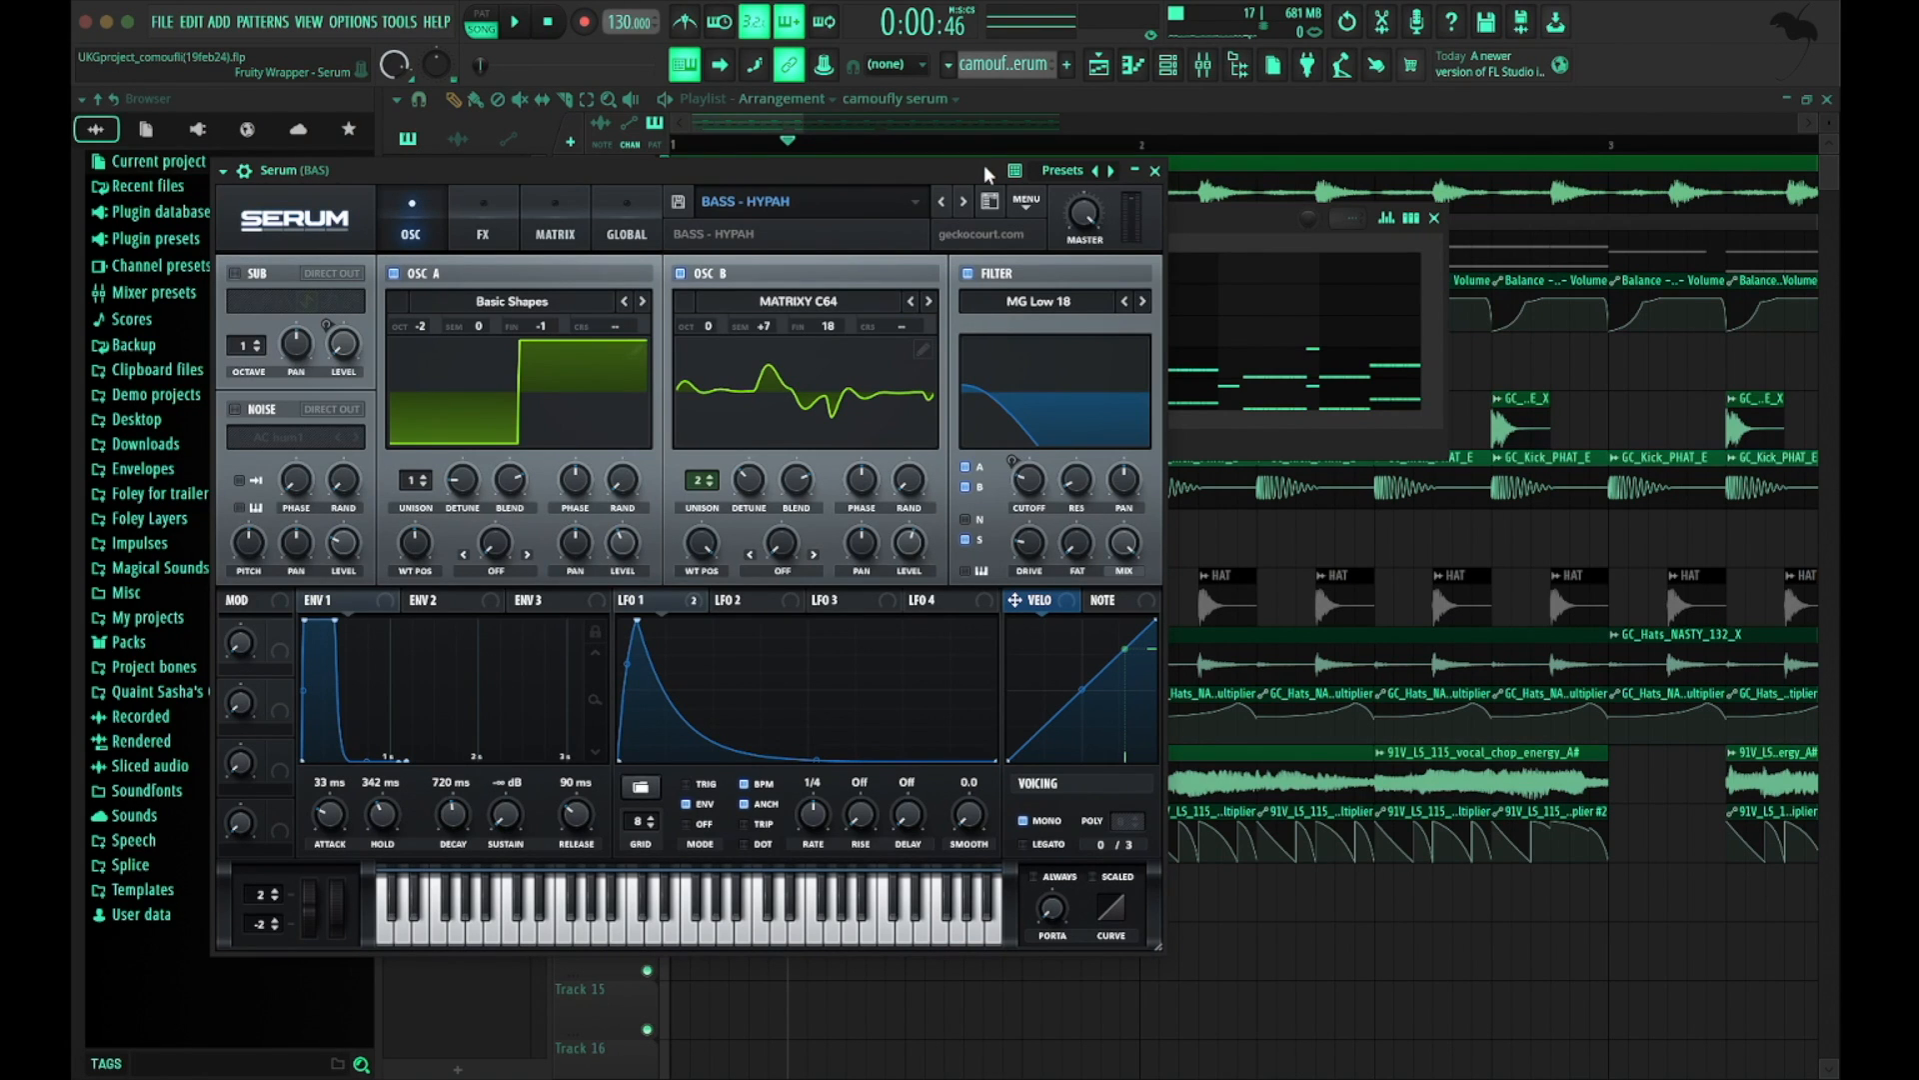
{"action": "key", "text": "Escape"}
Mute the Serum #2 channel, play the arrangement and review the Serum bass notes in the piano roll
{"action": "left_click", "coordinate": [811, 394]}
{"action": "key", "text": "space"}
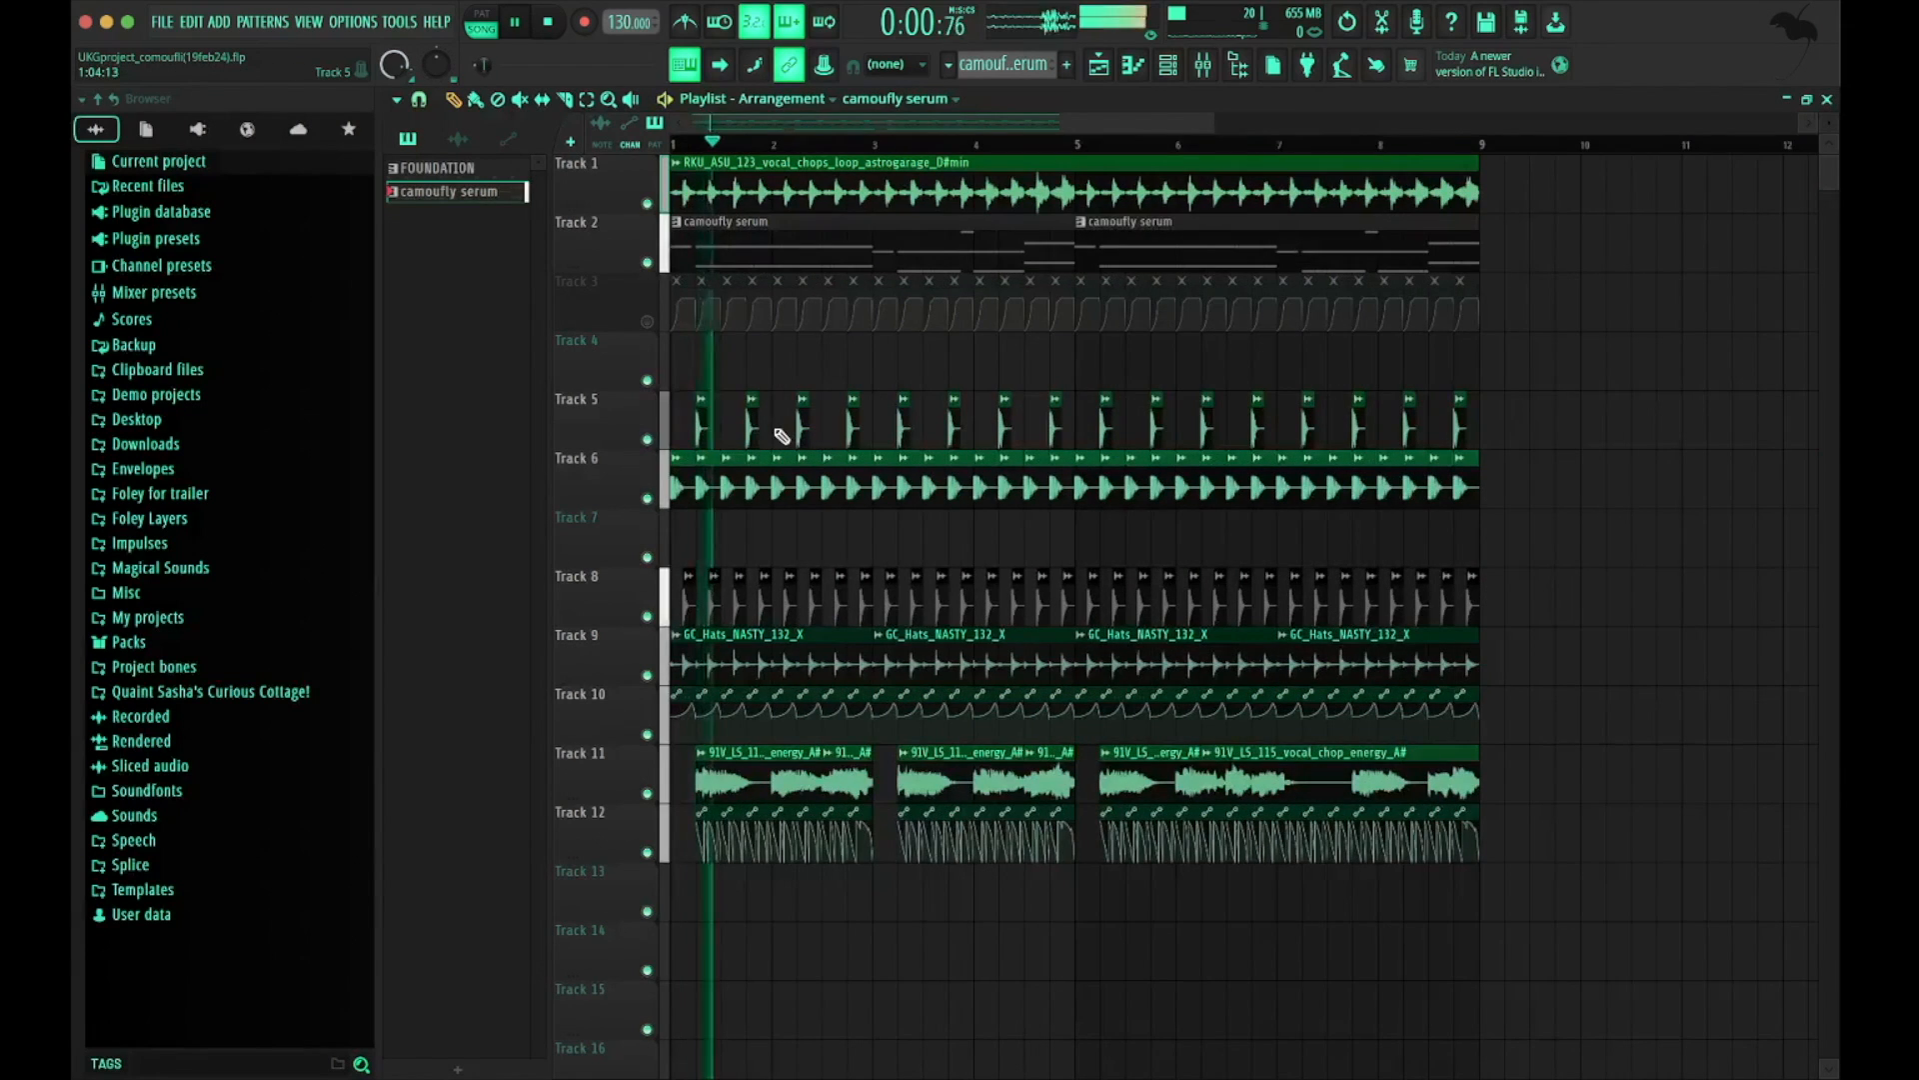
{"action": "scroll", "coordinate": [619, 350], "scroll_direction": "up", "scroll_amount": 3}
{"action": "left_click", "coordinate": [1172, 63]}
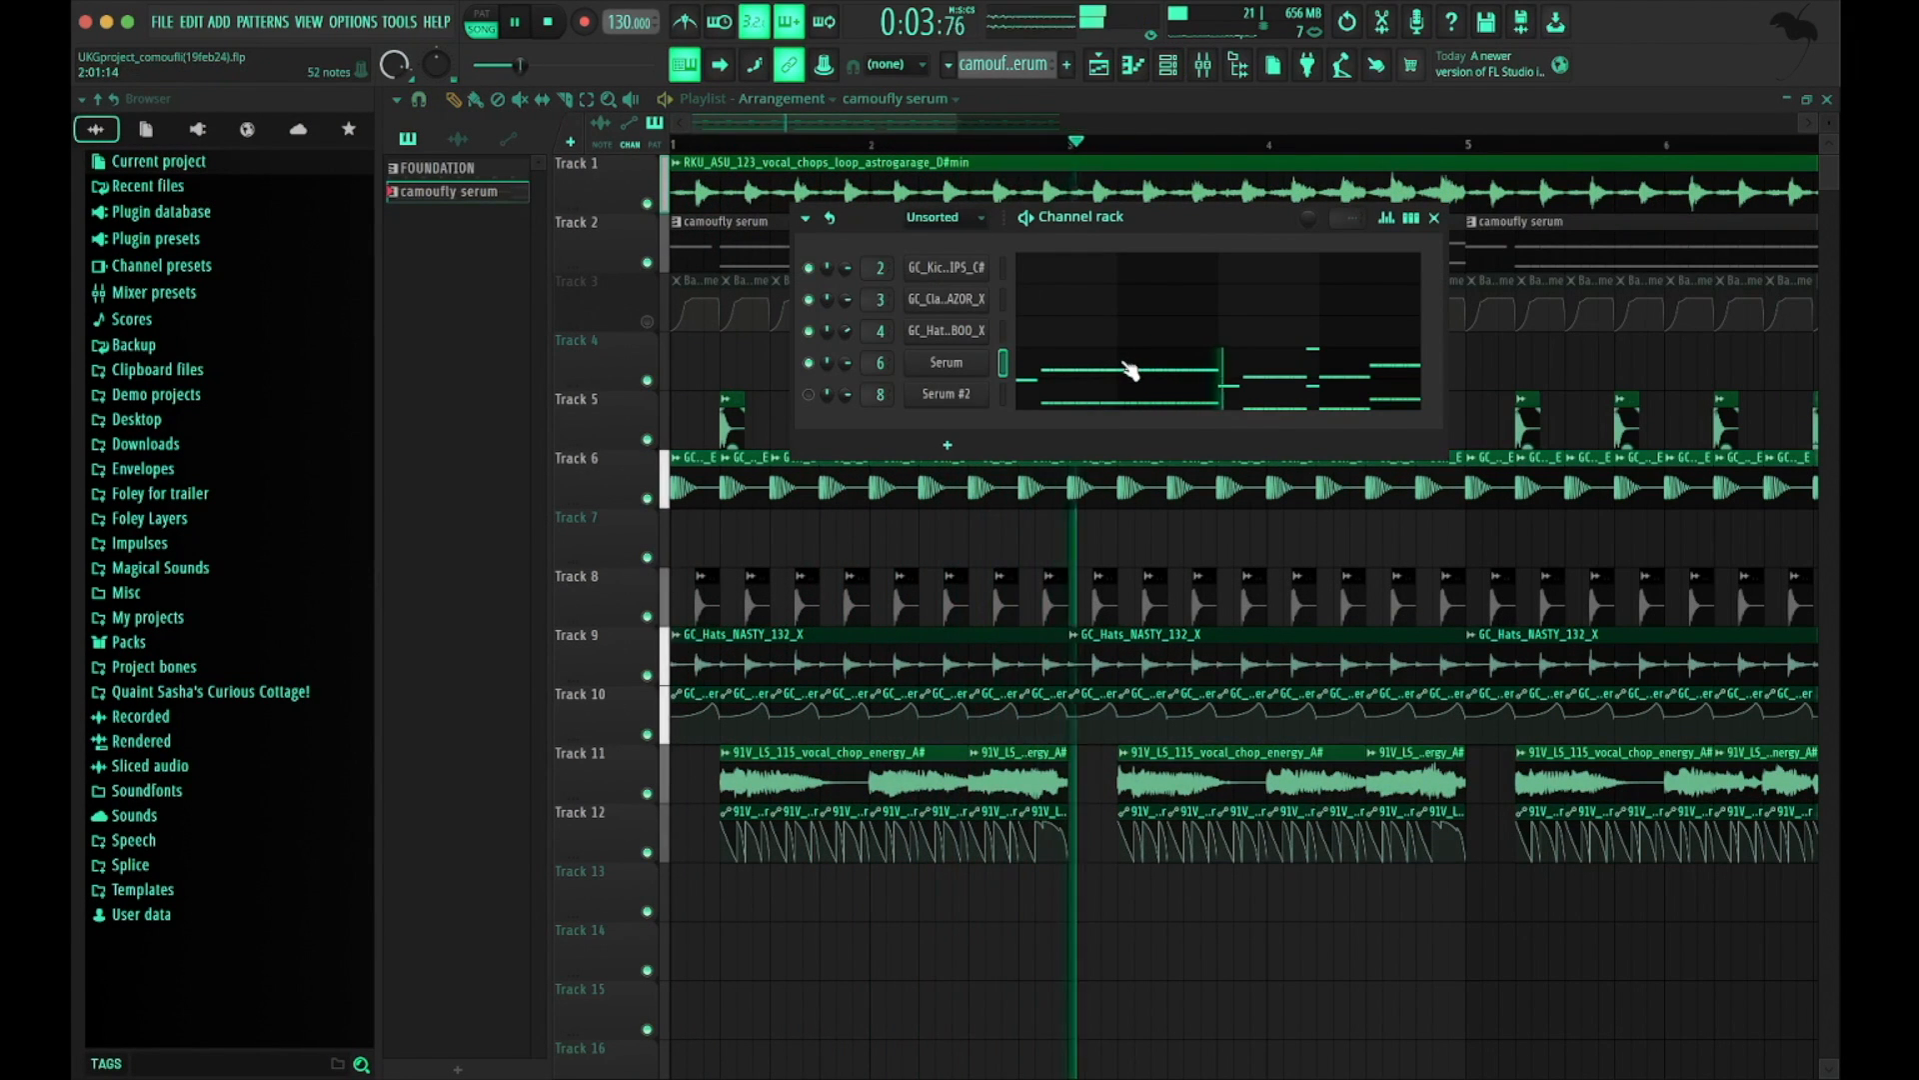
{"action": "left_click", "coordinate": [1127, 369]}
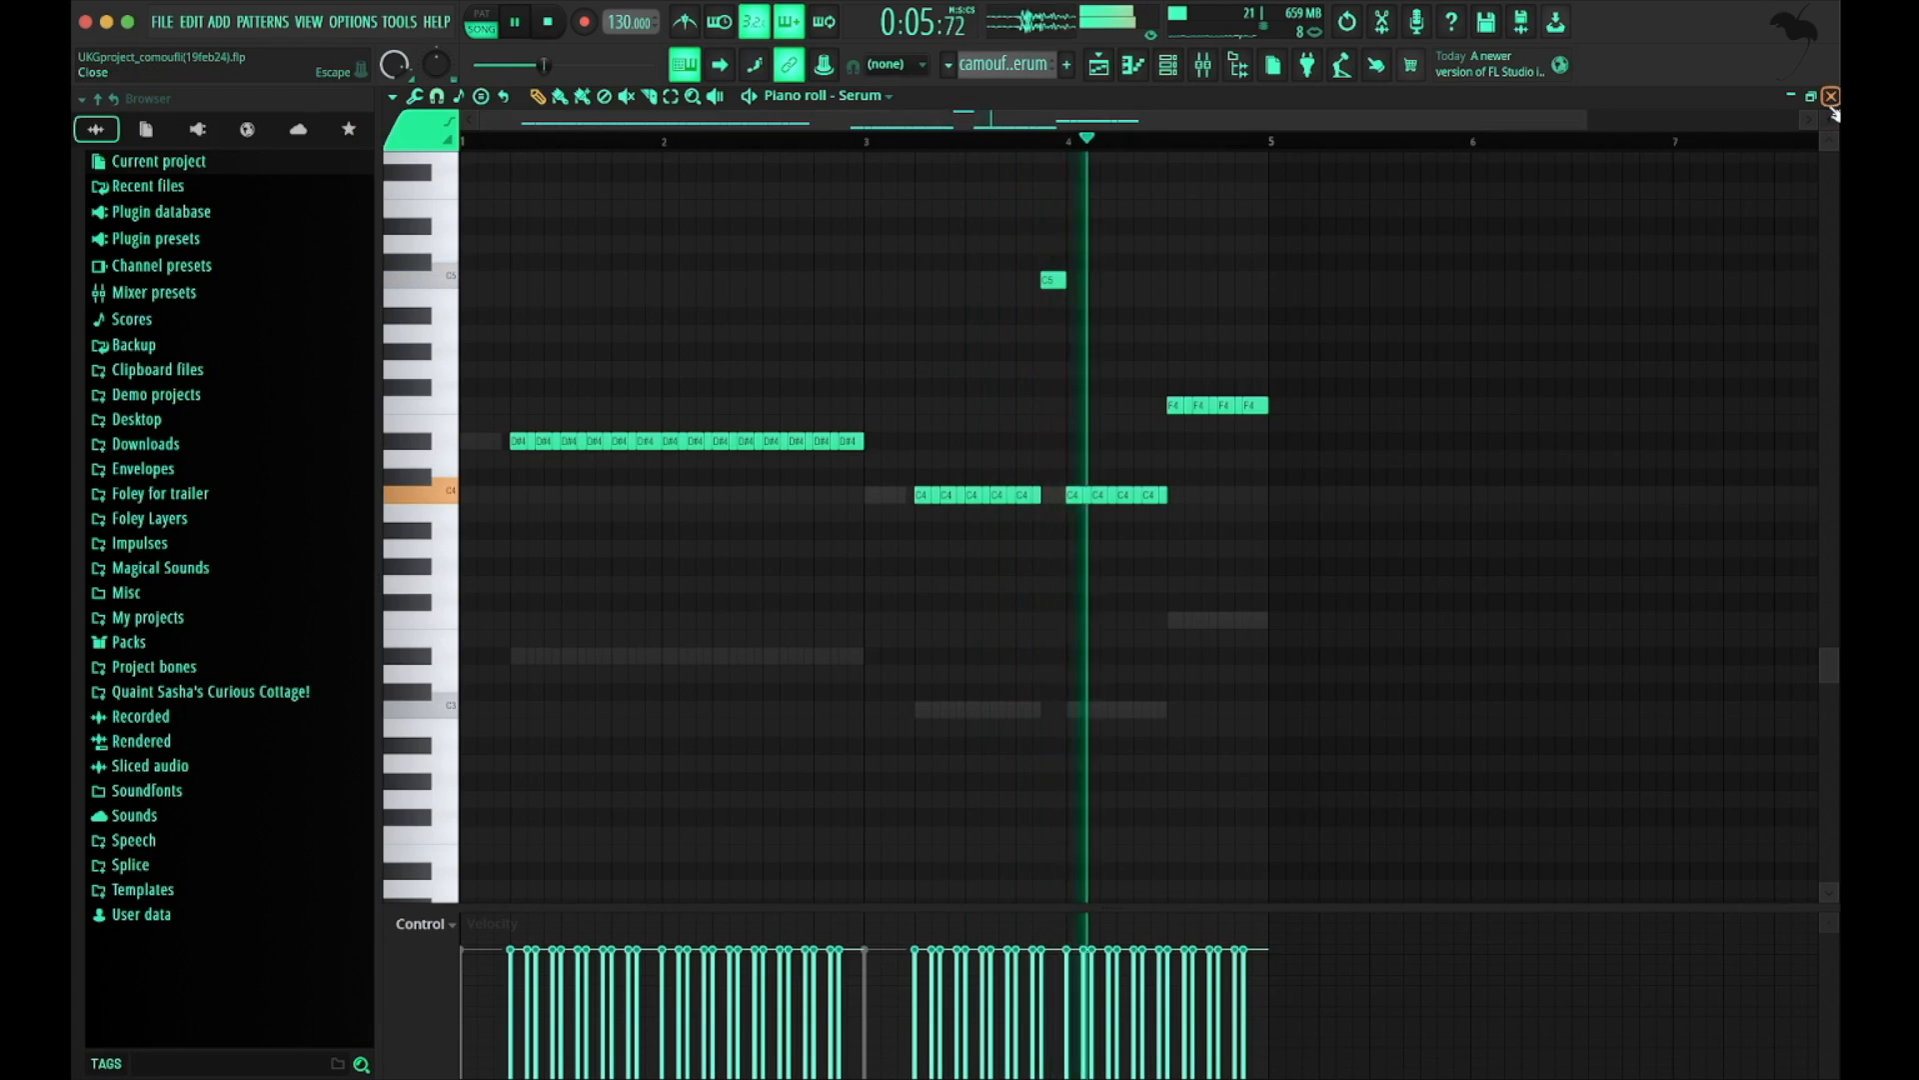
{"action": "key", "text": "Escape"}
Review the BASS - HYPAH patch's oscillators, LFO 1, compressor and distortion in Serum, and play the bass
{"action": "left_click", "coordinate": [947, 362]}
{"action": "key", "text": "space"}
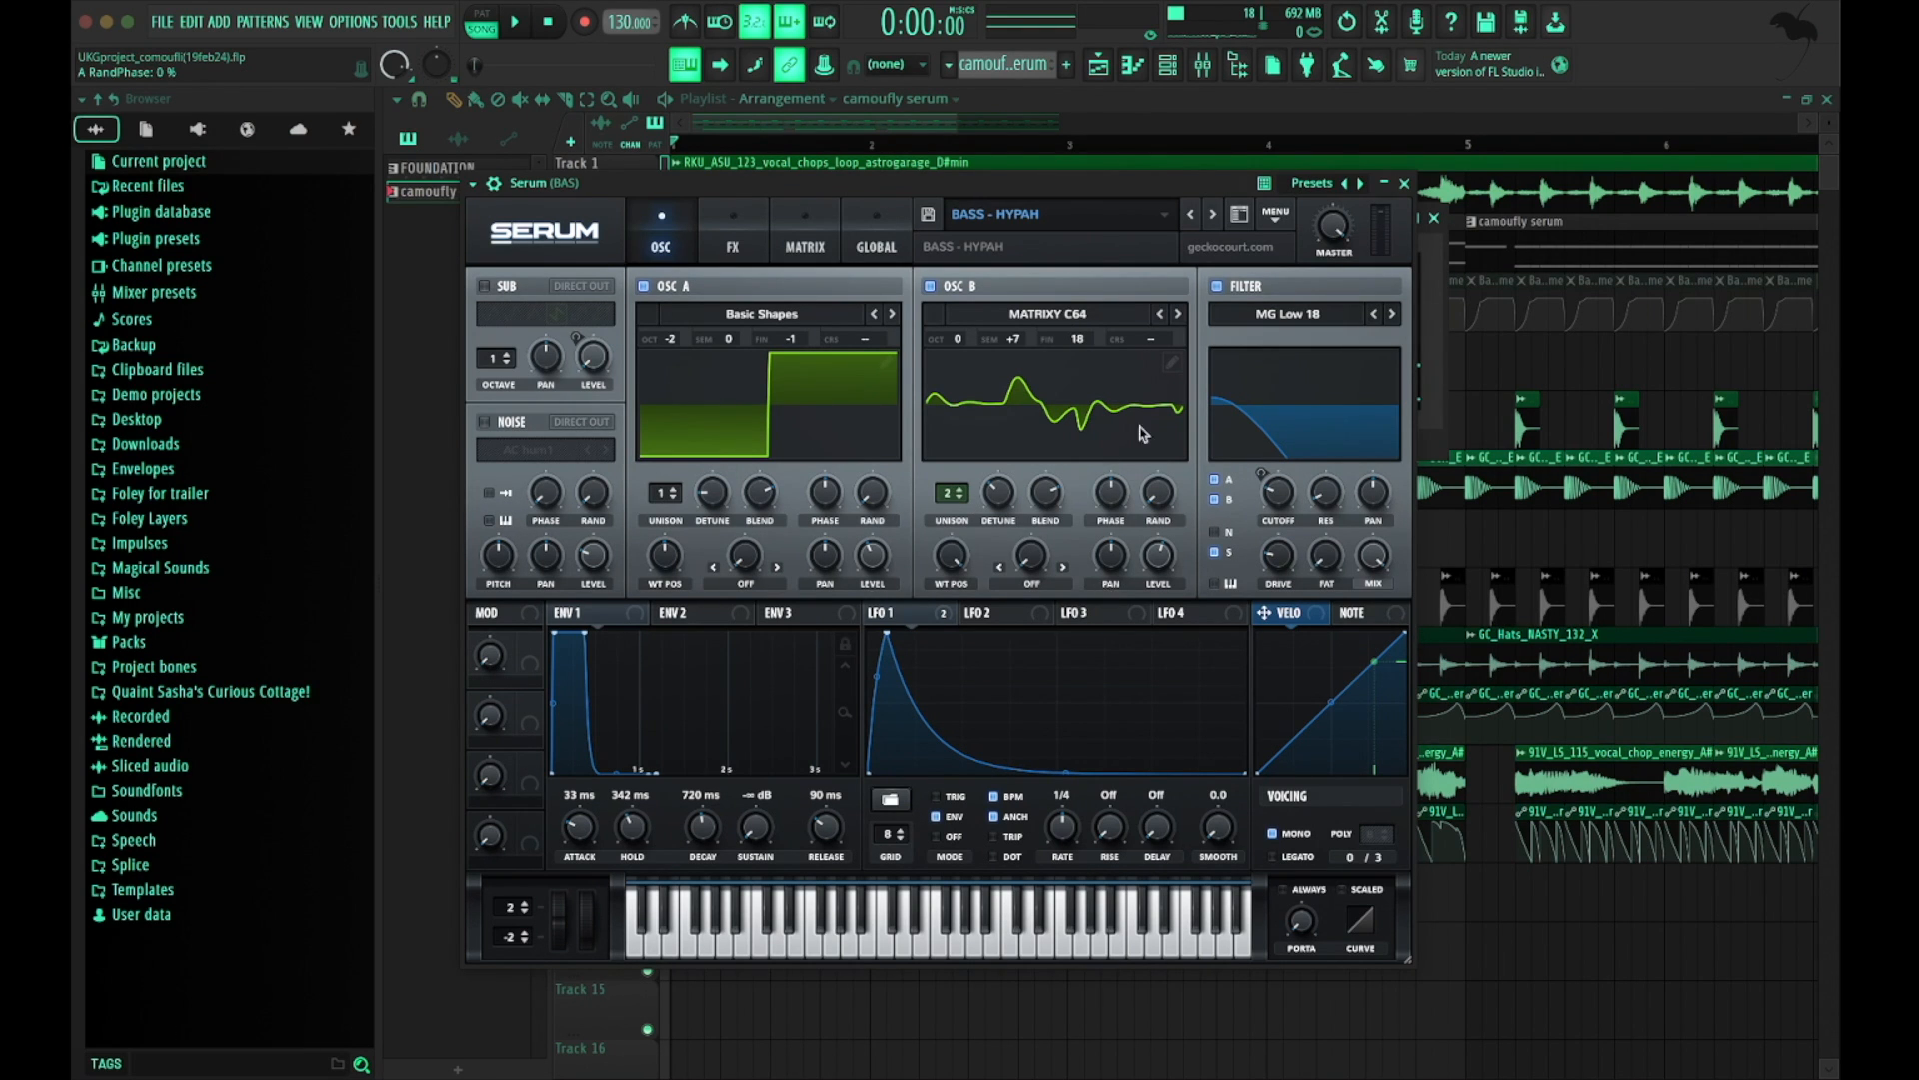
{"action": "left_click", "coordinate": [952, 497]}
{"action": "mouse_move", "coordinate": [1015, 498]}
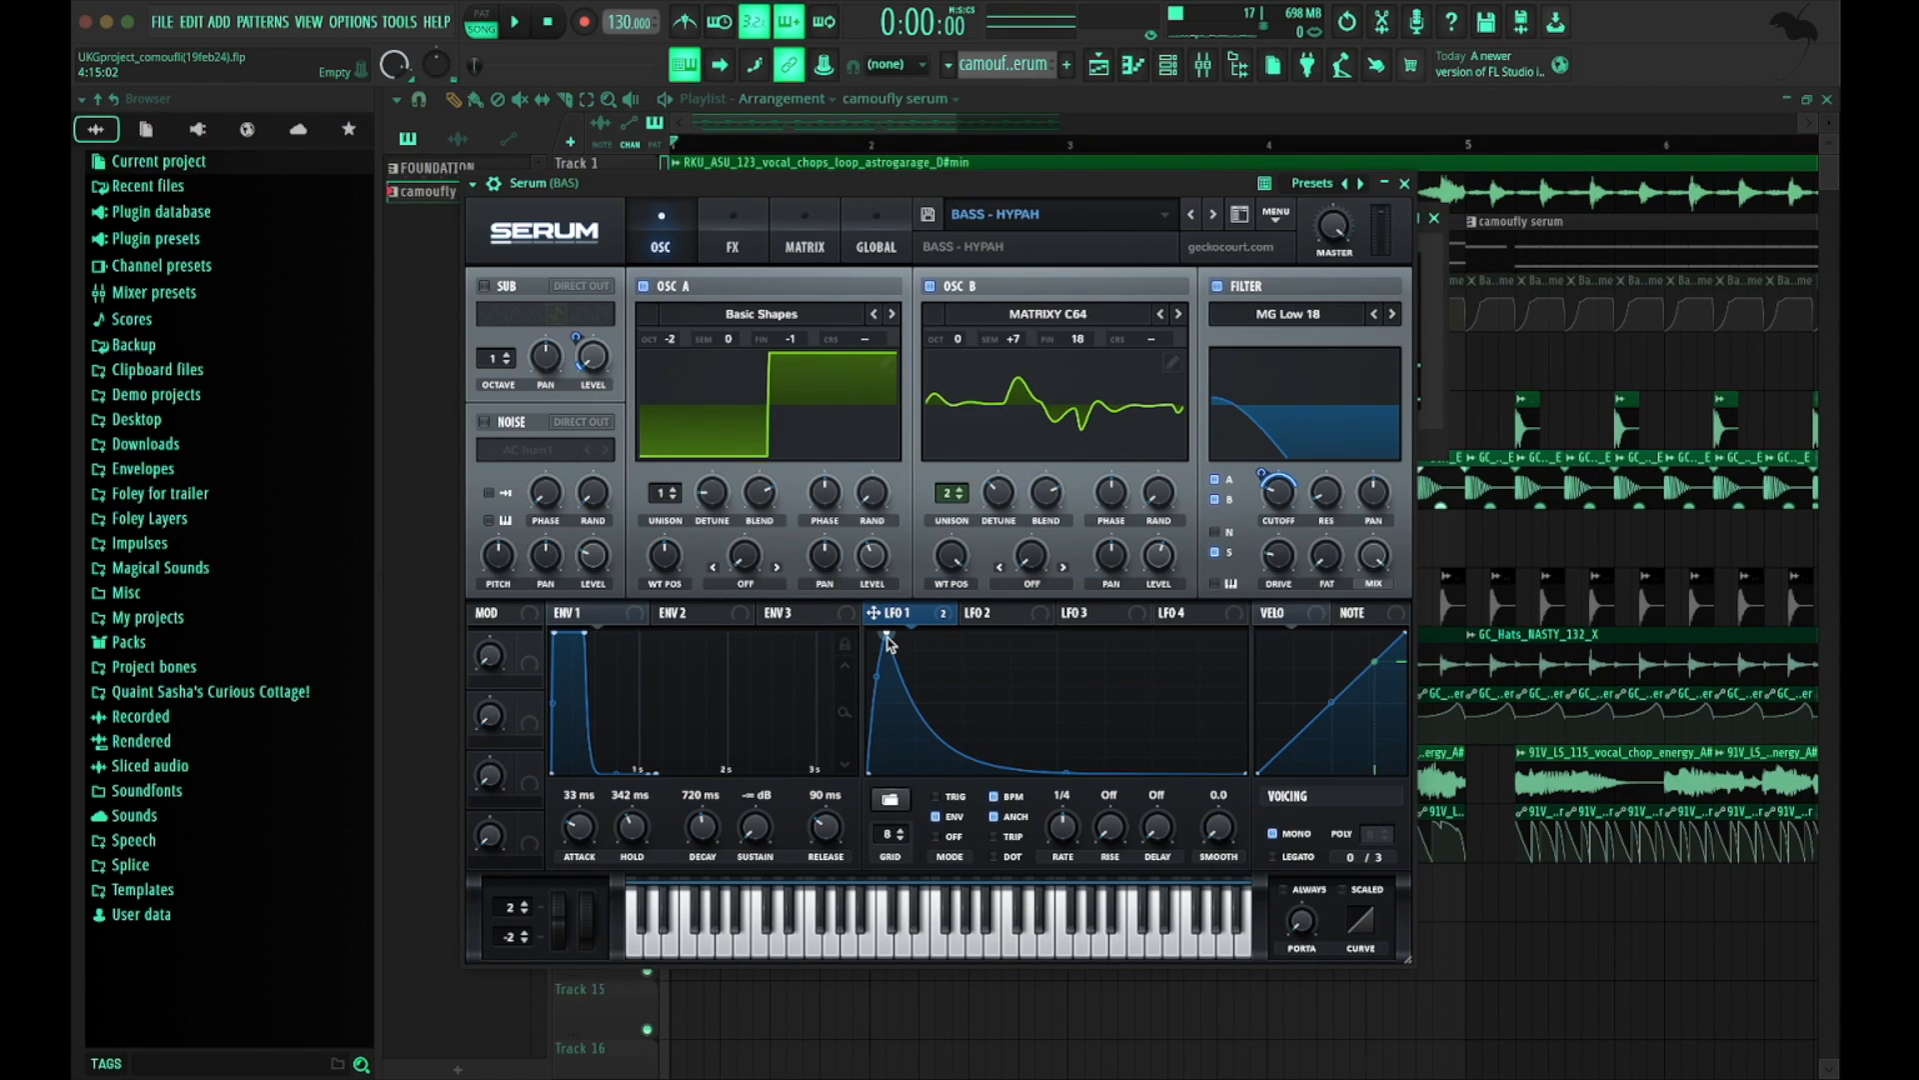
{"action": "key", "text": "space"}
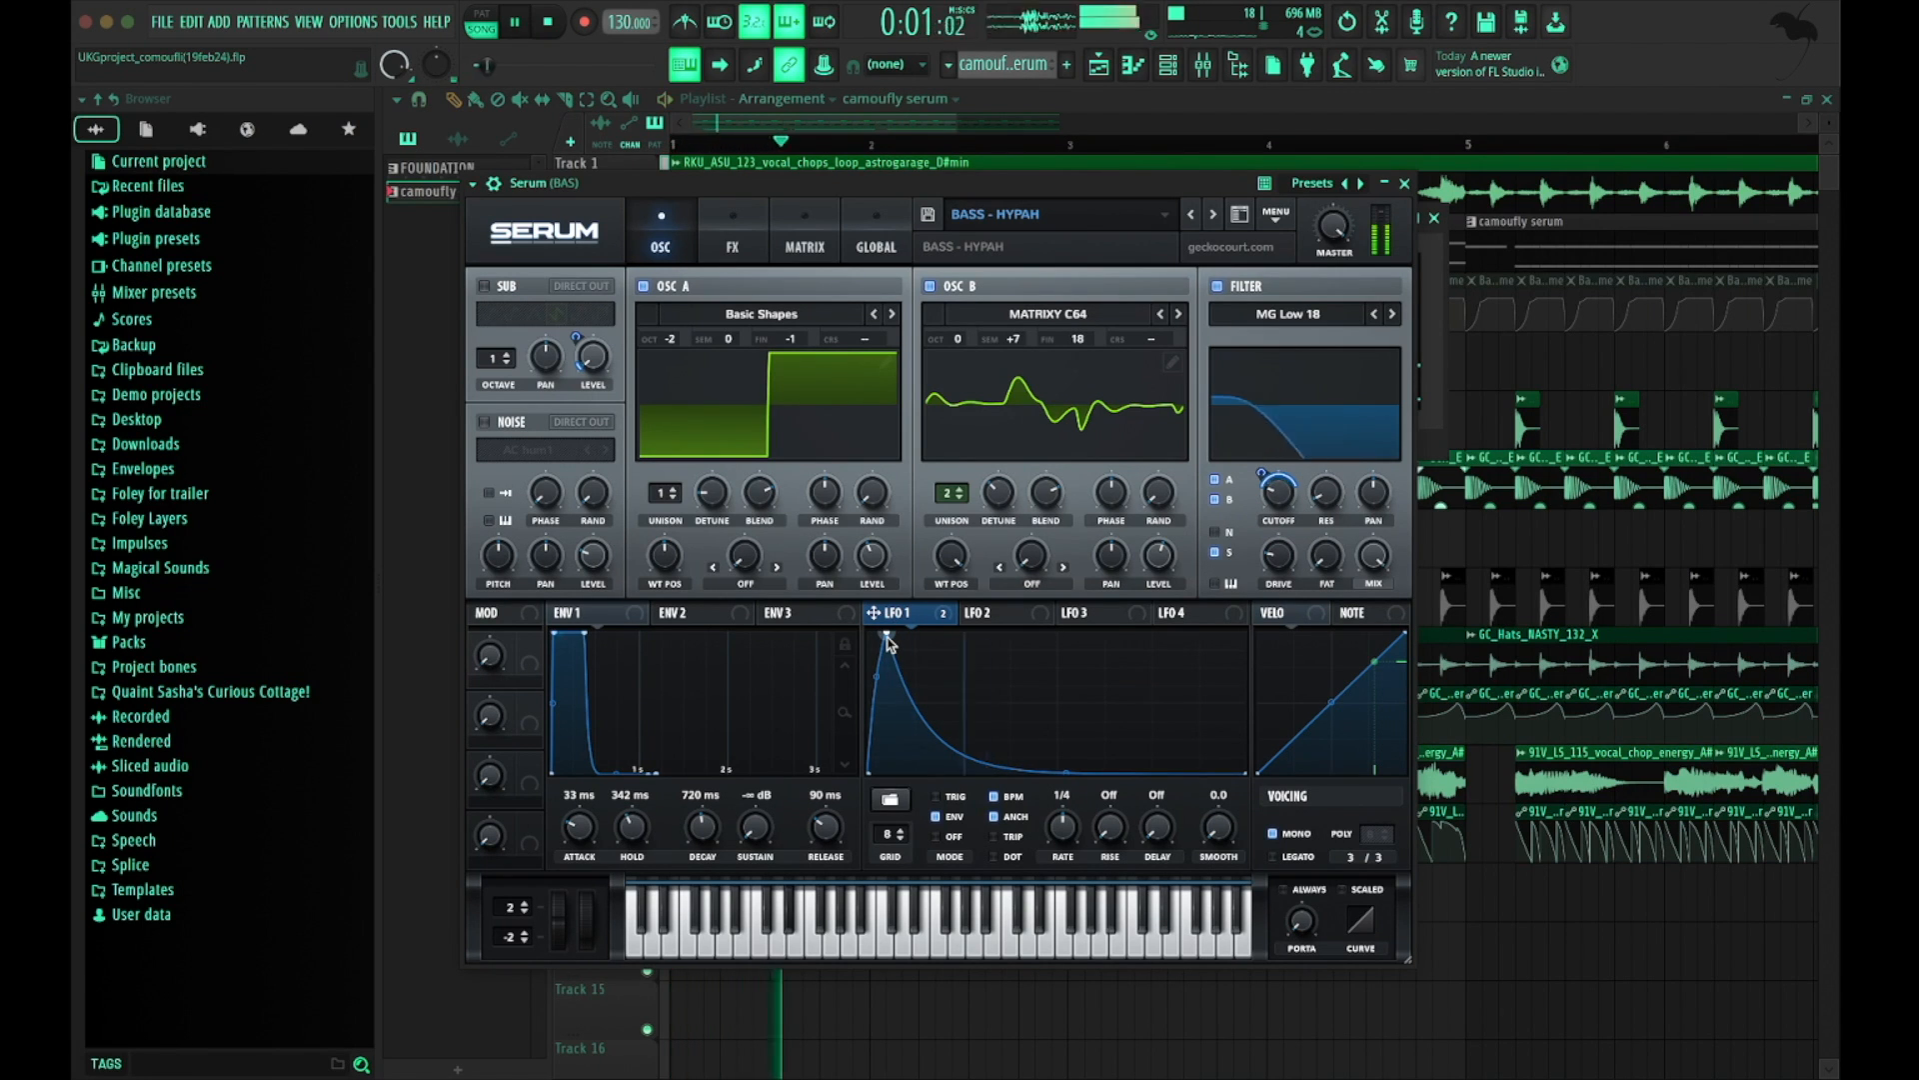
{"action": "key", "text": "space"}
{"action": "left_click", "coordinate": [748, 237]}
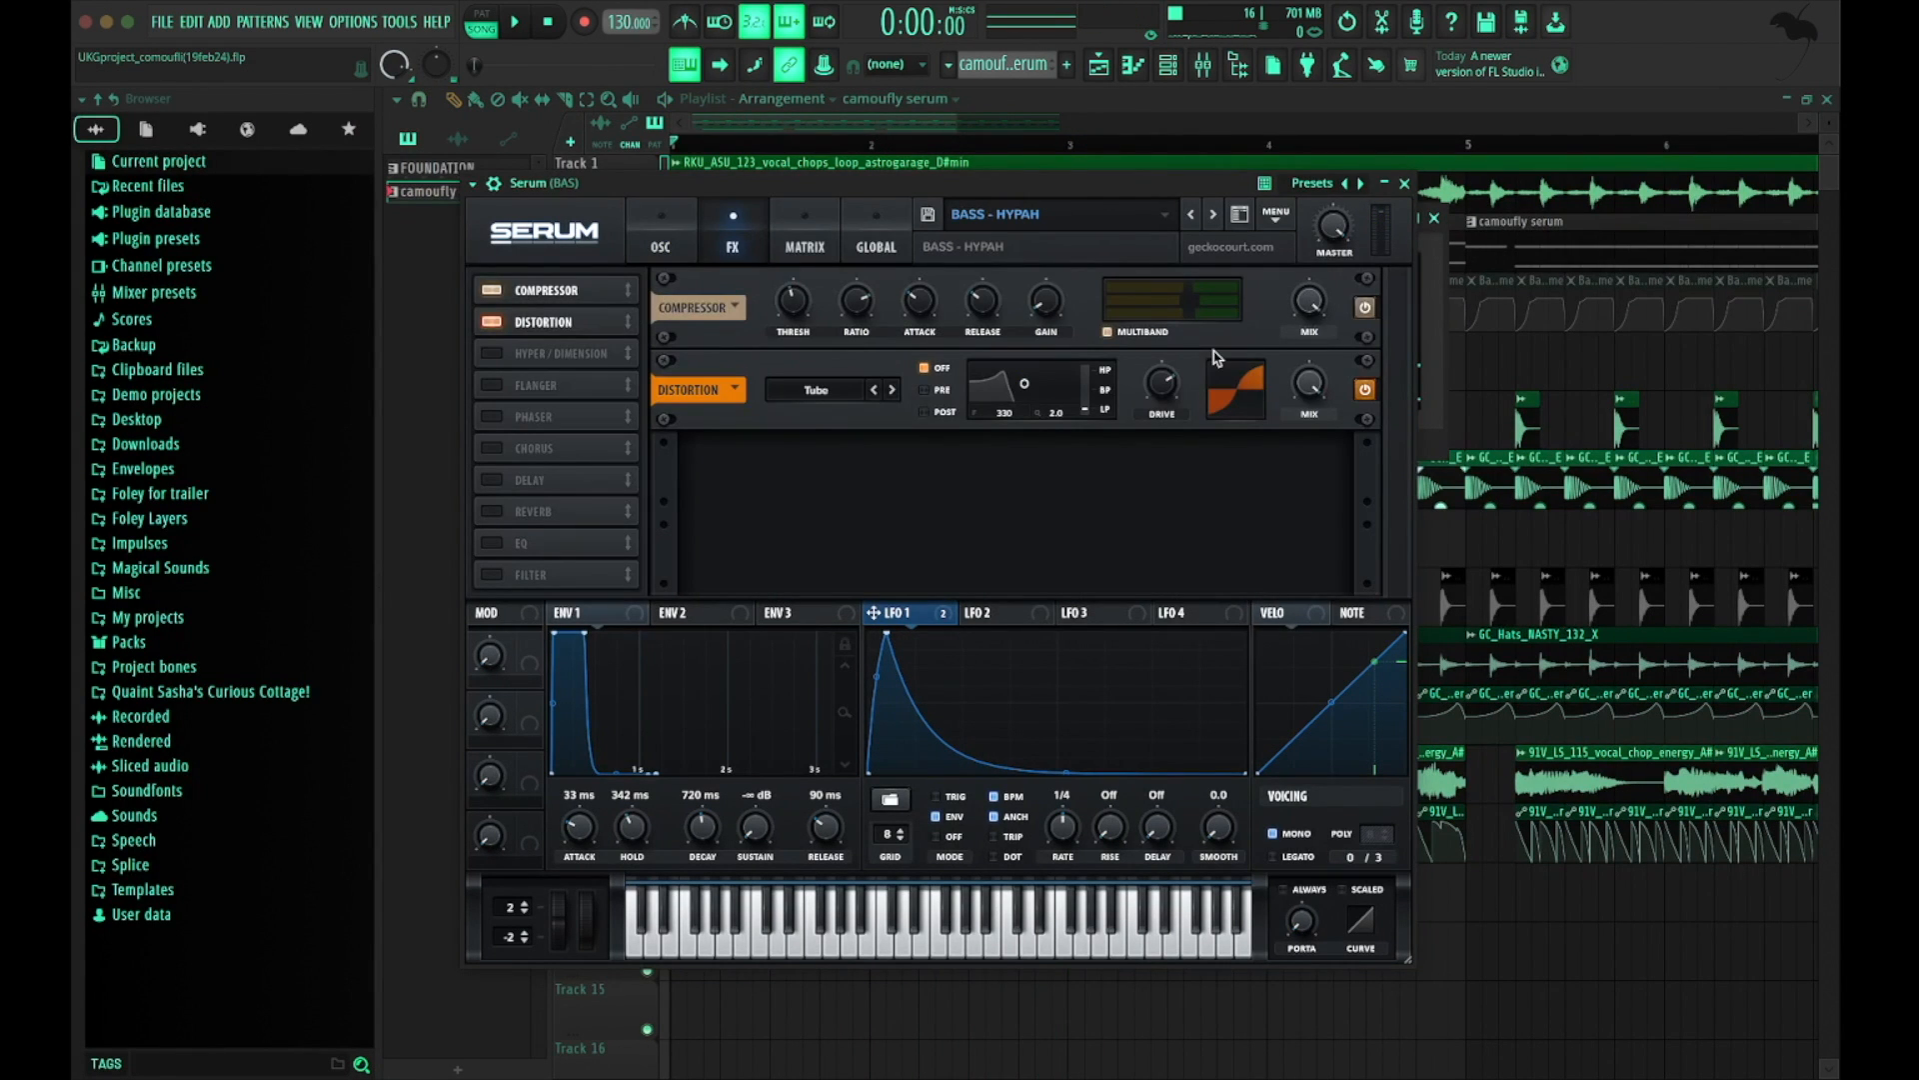
{"action": "left_click", "coordinate": [1404, 182]}
Switch from the Serum channel to Serum #2 and play the arrangement with the mixer shown
{"action": "left_click", "coordinate": [808, 362]}
{"action": "key", "text": "F9"}
{"action": "key", "text": "space"}
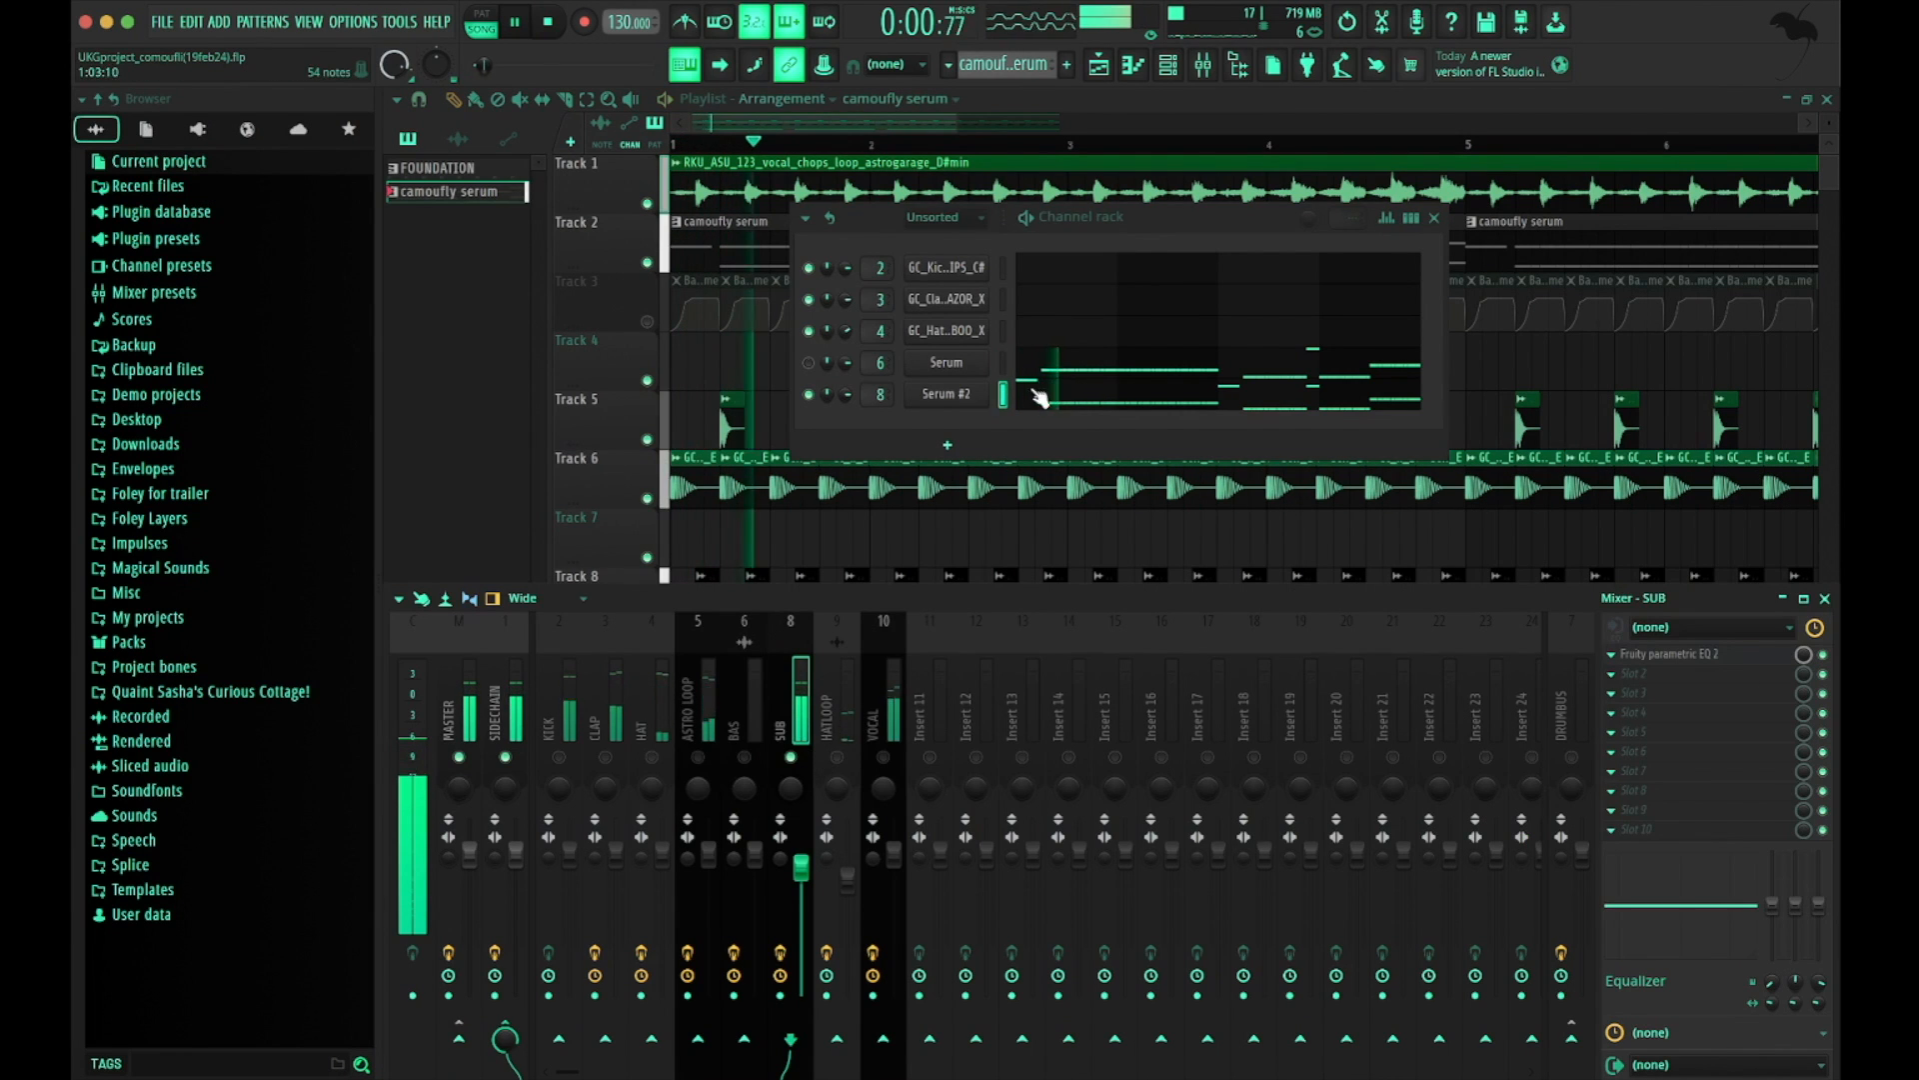
Review the Serum #2 sub notes in the piano roll during playback, and stop playback
{"action": "left_click", "coordinate": [945, 394]}
{"action": "left_click", "coordinate": [1047, 52]}
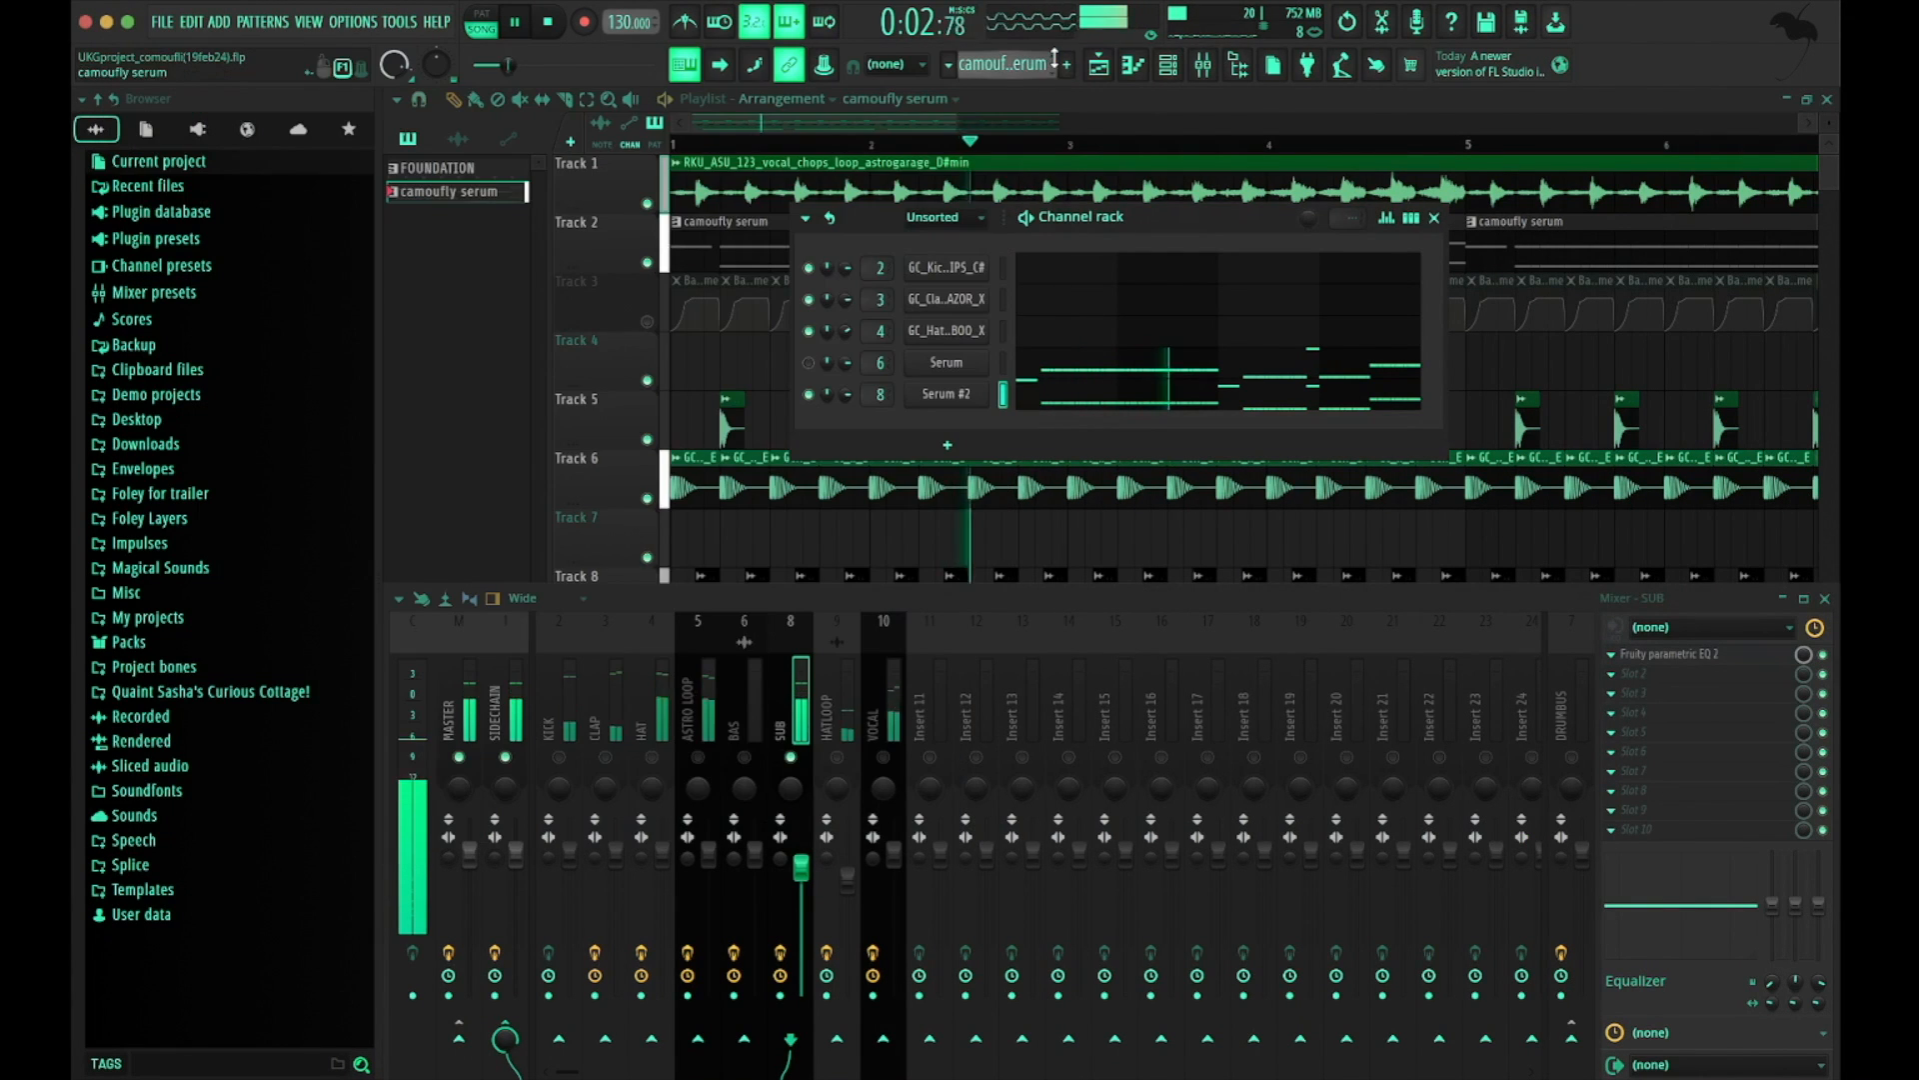
{"action": "key", "text": "F7"}
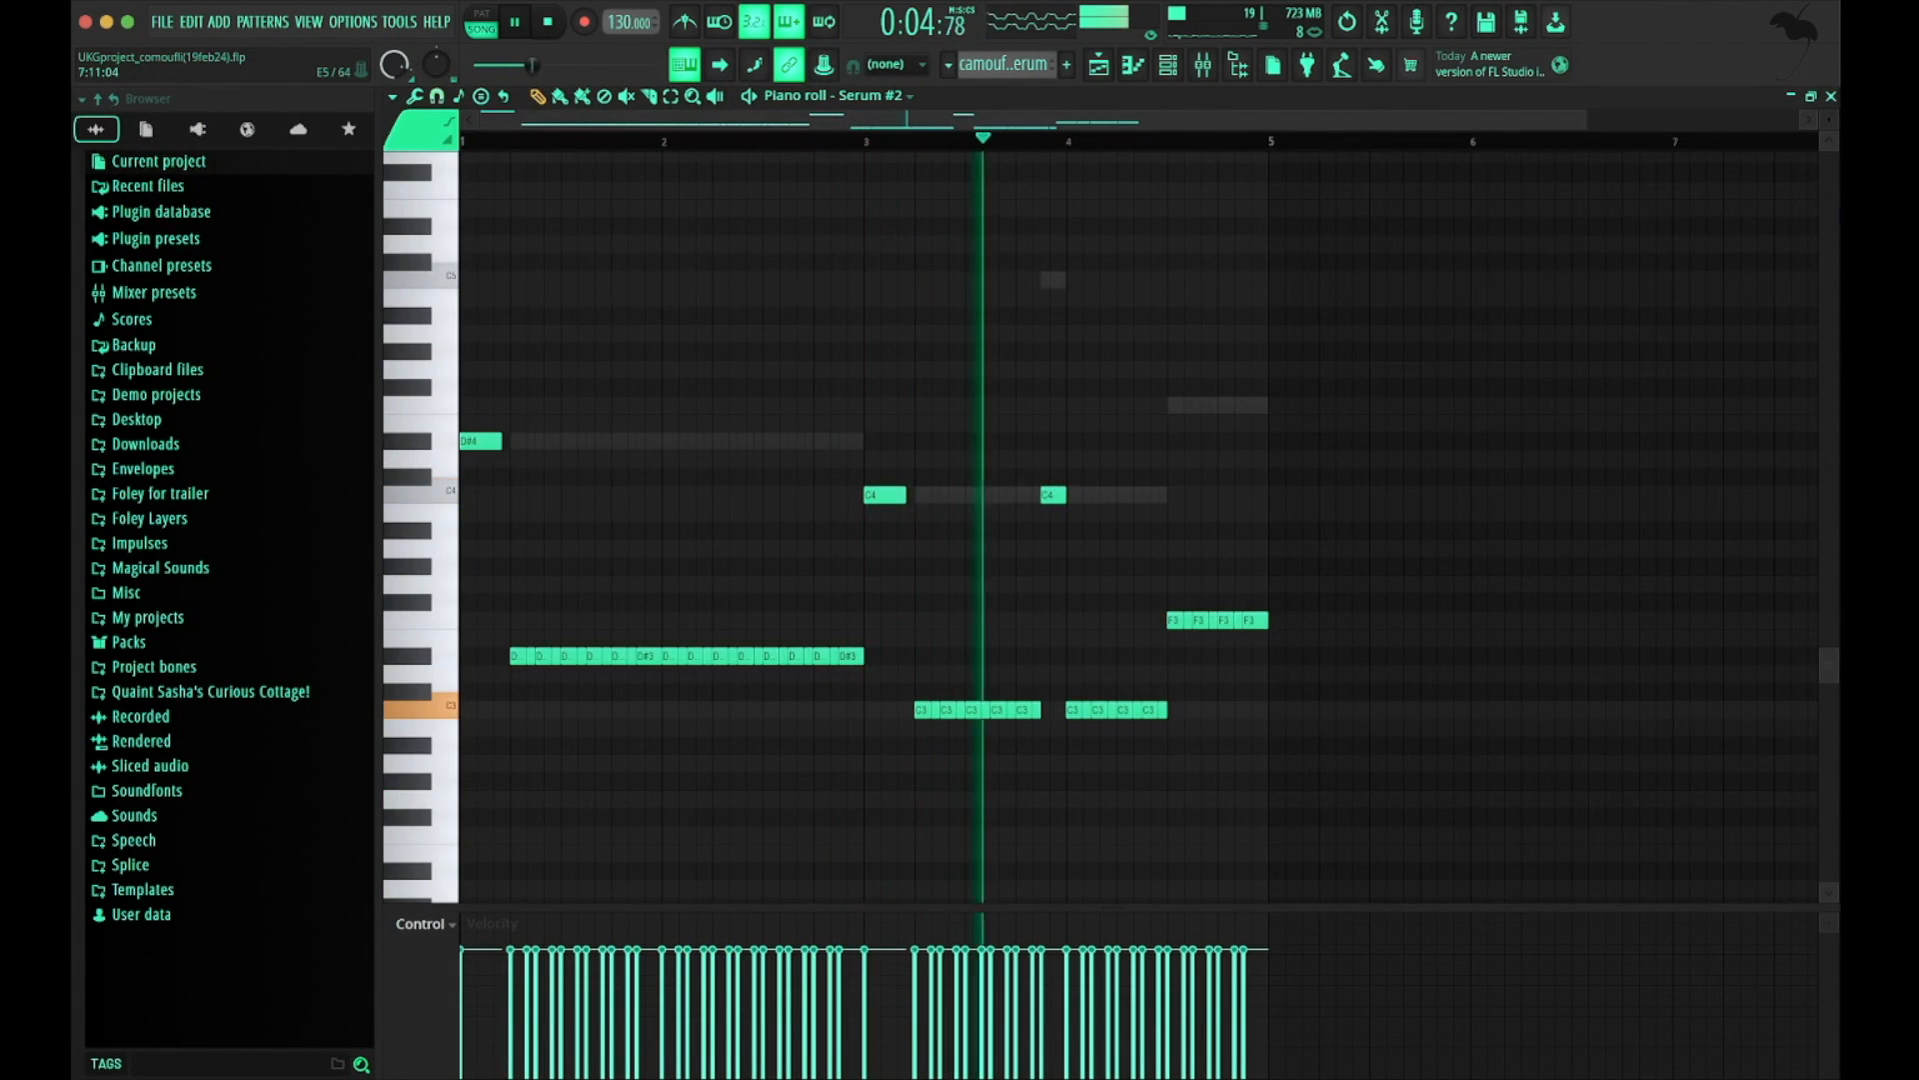
{"action": "left_click", "coordinate": [1832, 97]}
{"action": "key", "text": "space"}
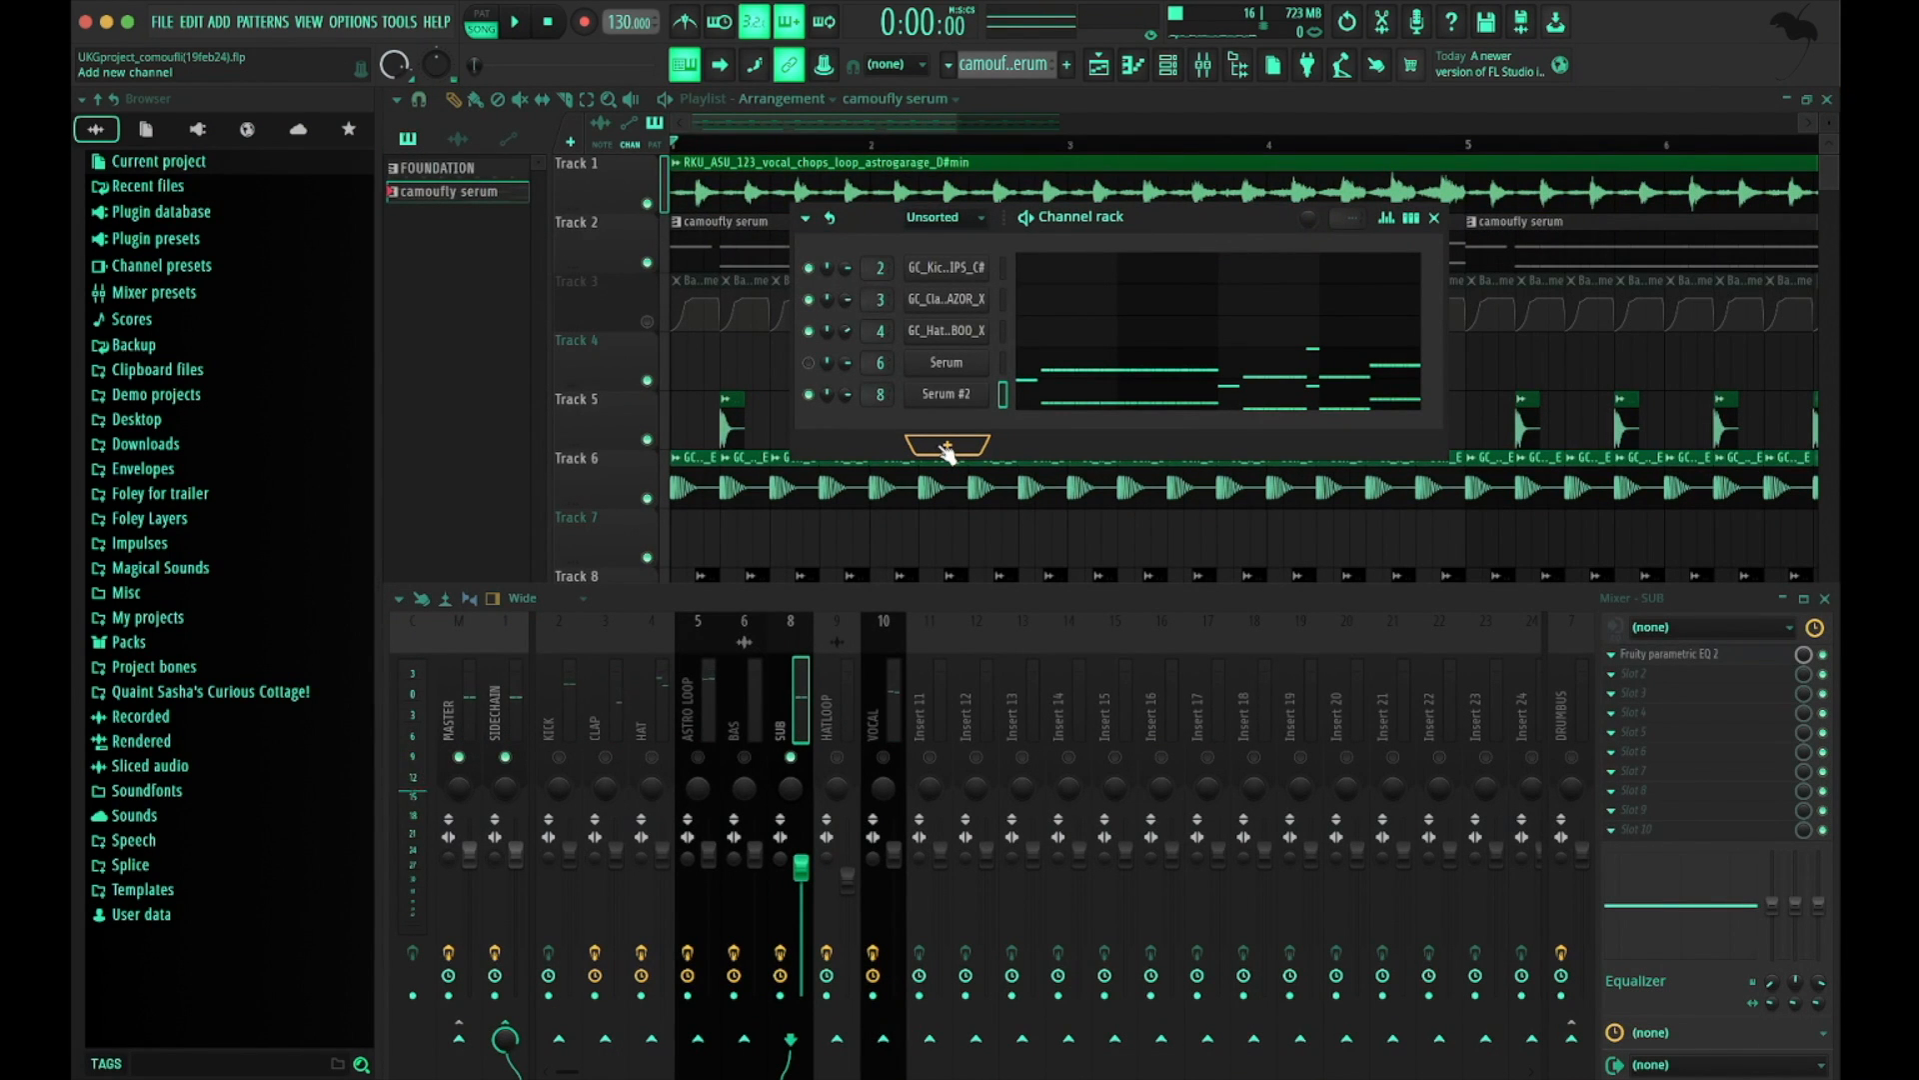
Solo the camoufly serum pattern on Track 2 with its Track 3 volume automation, and play it with the mixer open
{"action": "left_click", "coordinate": [1067, 398]}
{"action": "scroll", "coordinate": [553, 620], "scroll_direction": "up", "scroll_amount": 8}
{"action": "scroll", "coordinate": [600, 620], "scroll_direction": "up", "scroll_amount": 2}
{"action": "left_click_drag", "start_coordinate": [648, 141], "coordinate": [735, 150]}
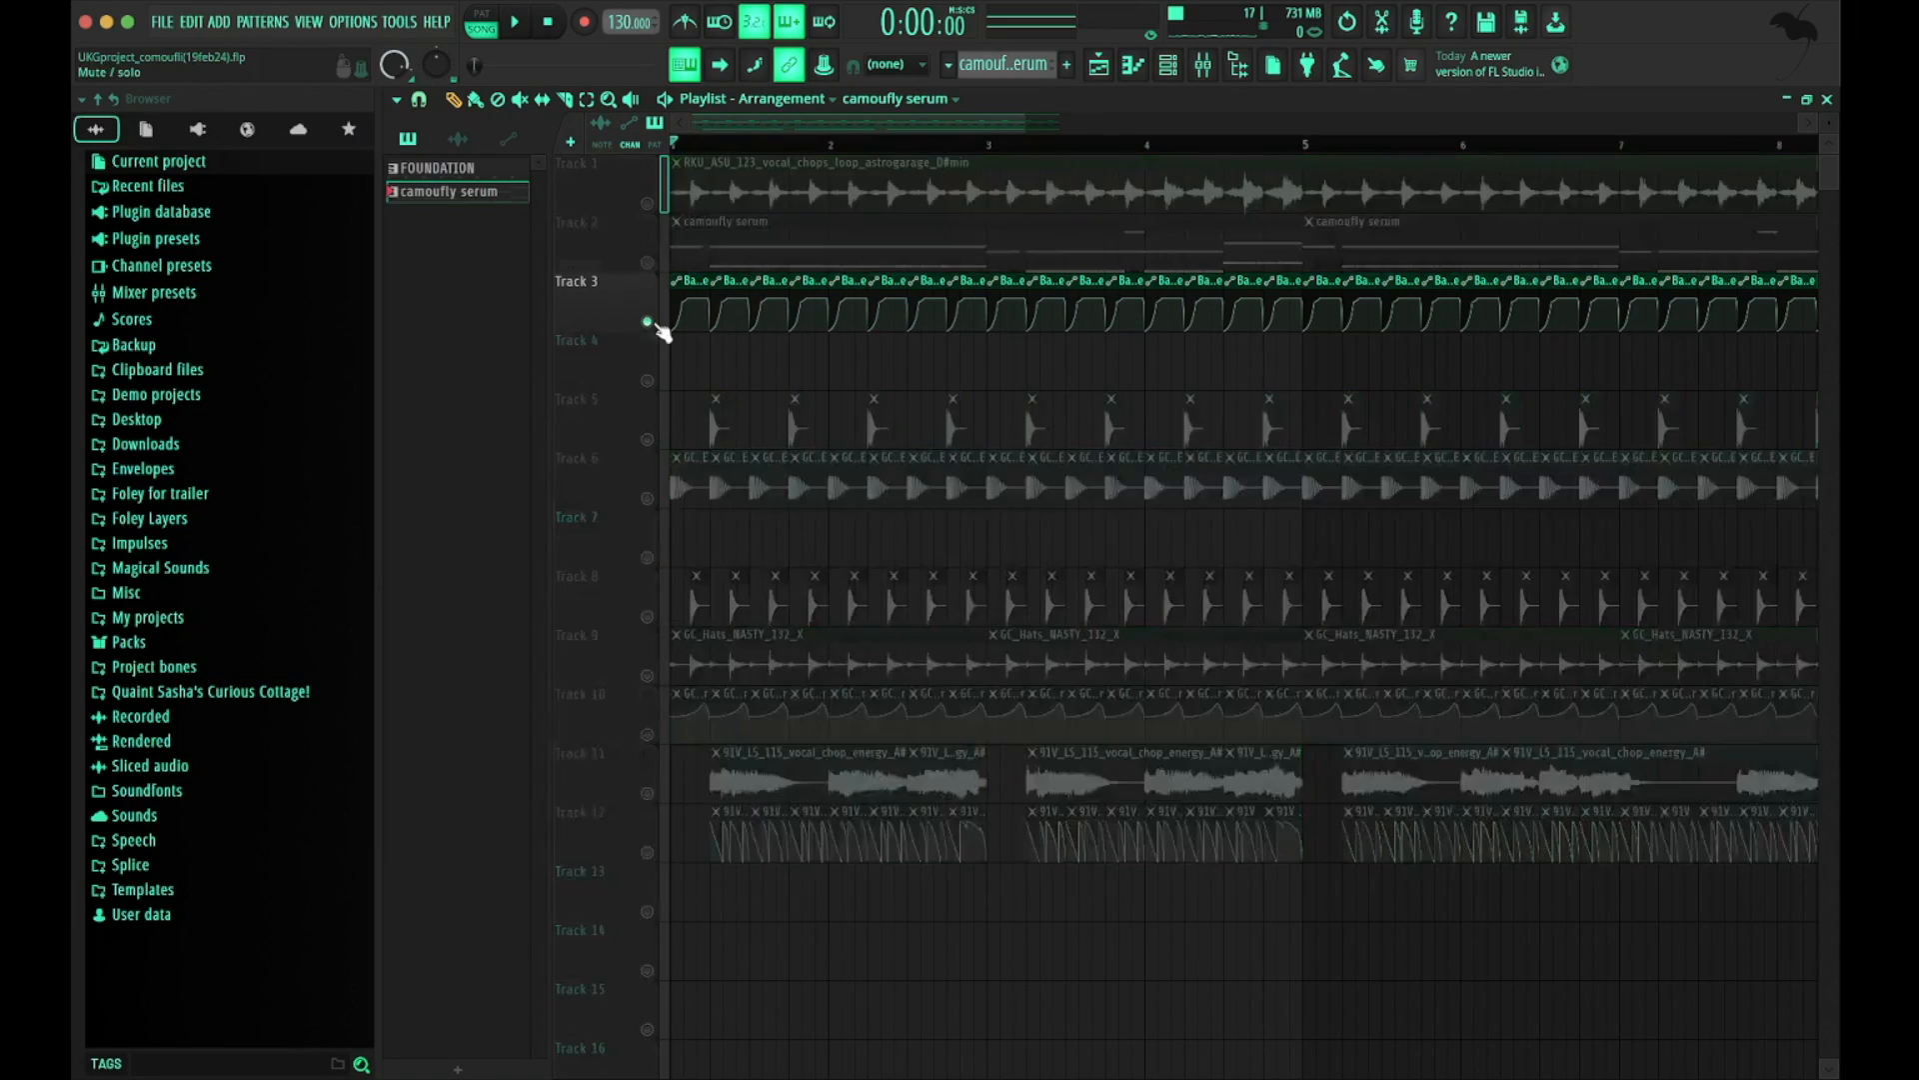
{"action": "left_click", "coordinate": [647, 264]}
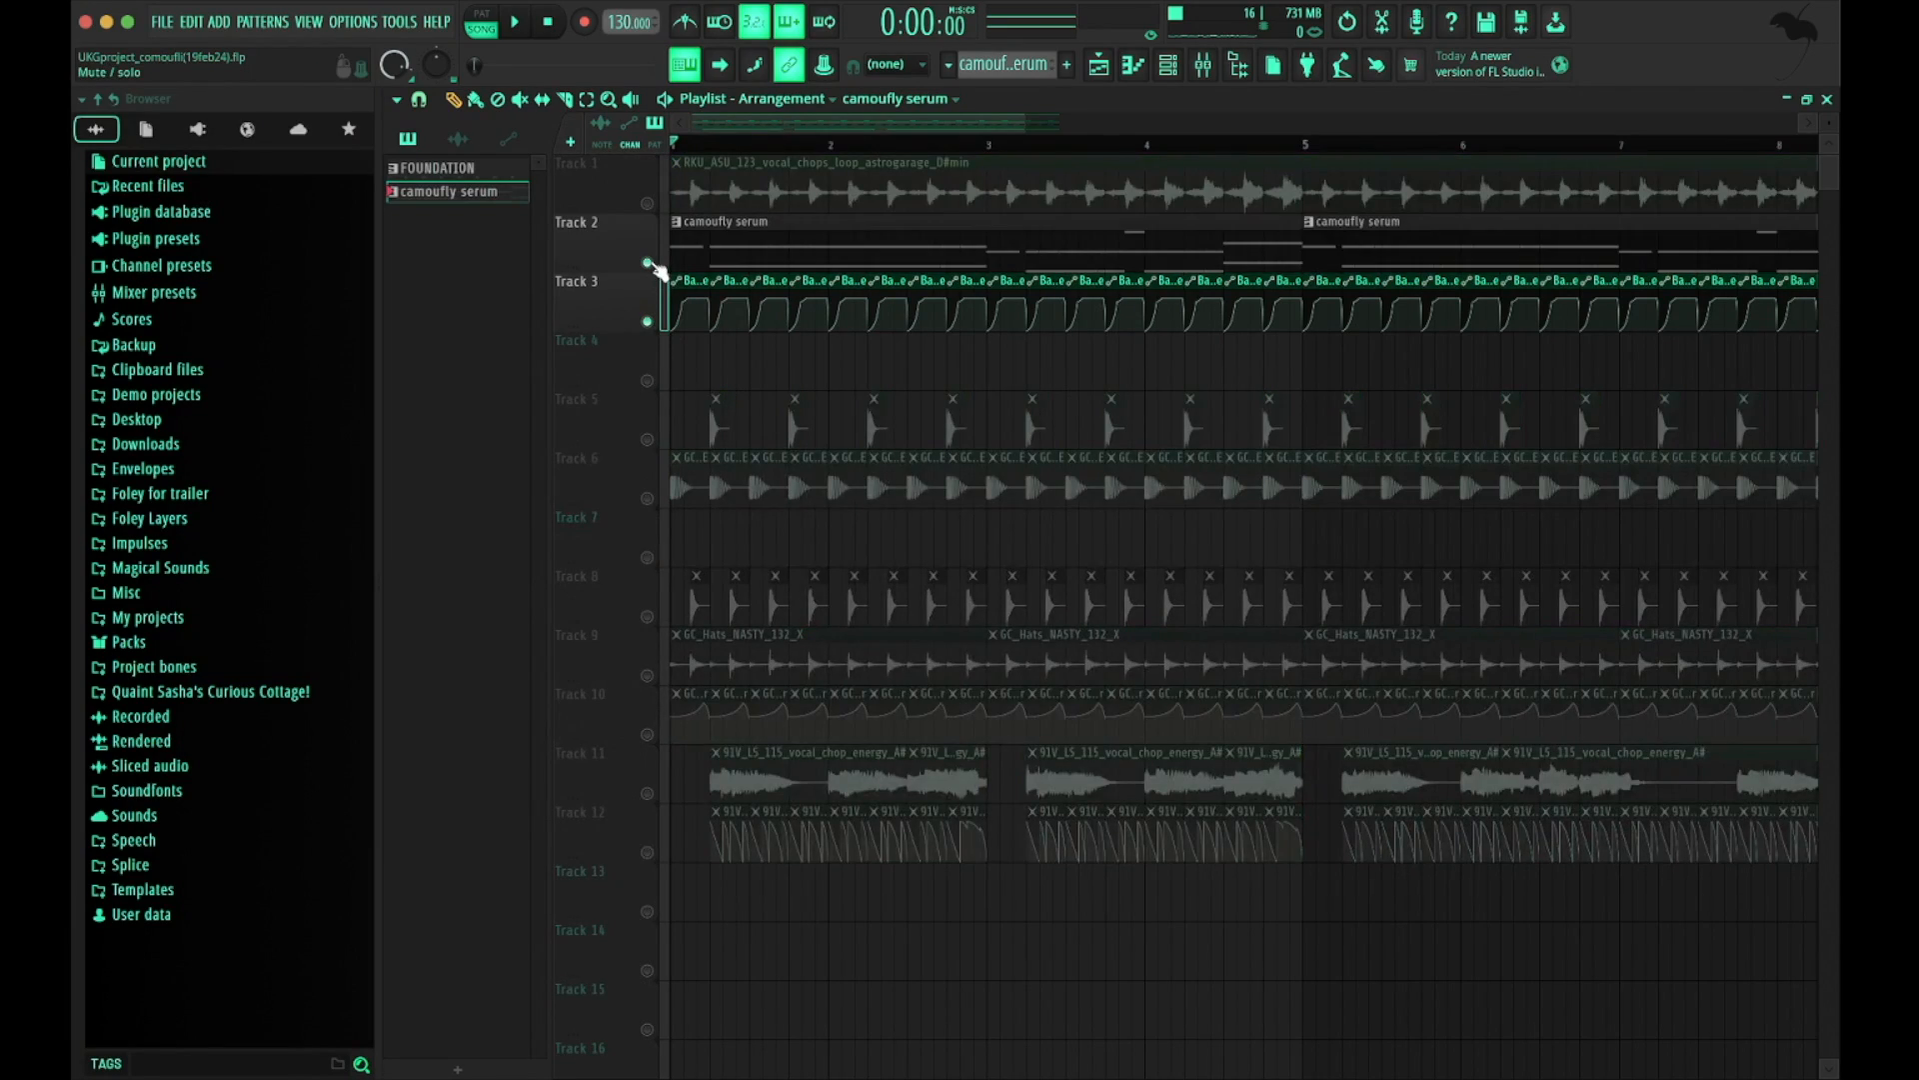
{"action": "scroll", "coordinate": [857, 390], "scroll_direction": "up", "scroll_amount": 5}
{"action": "scroll", "coordinate": [1437, 370], "scroll_direction": "down", "scroll_amount": 8}
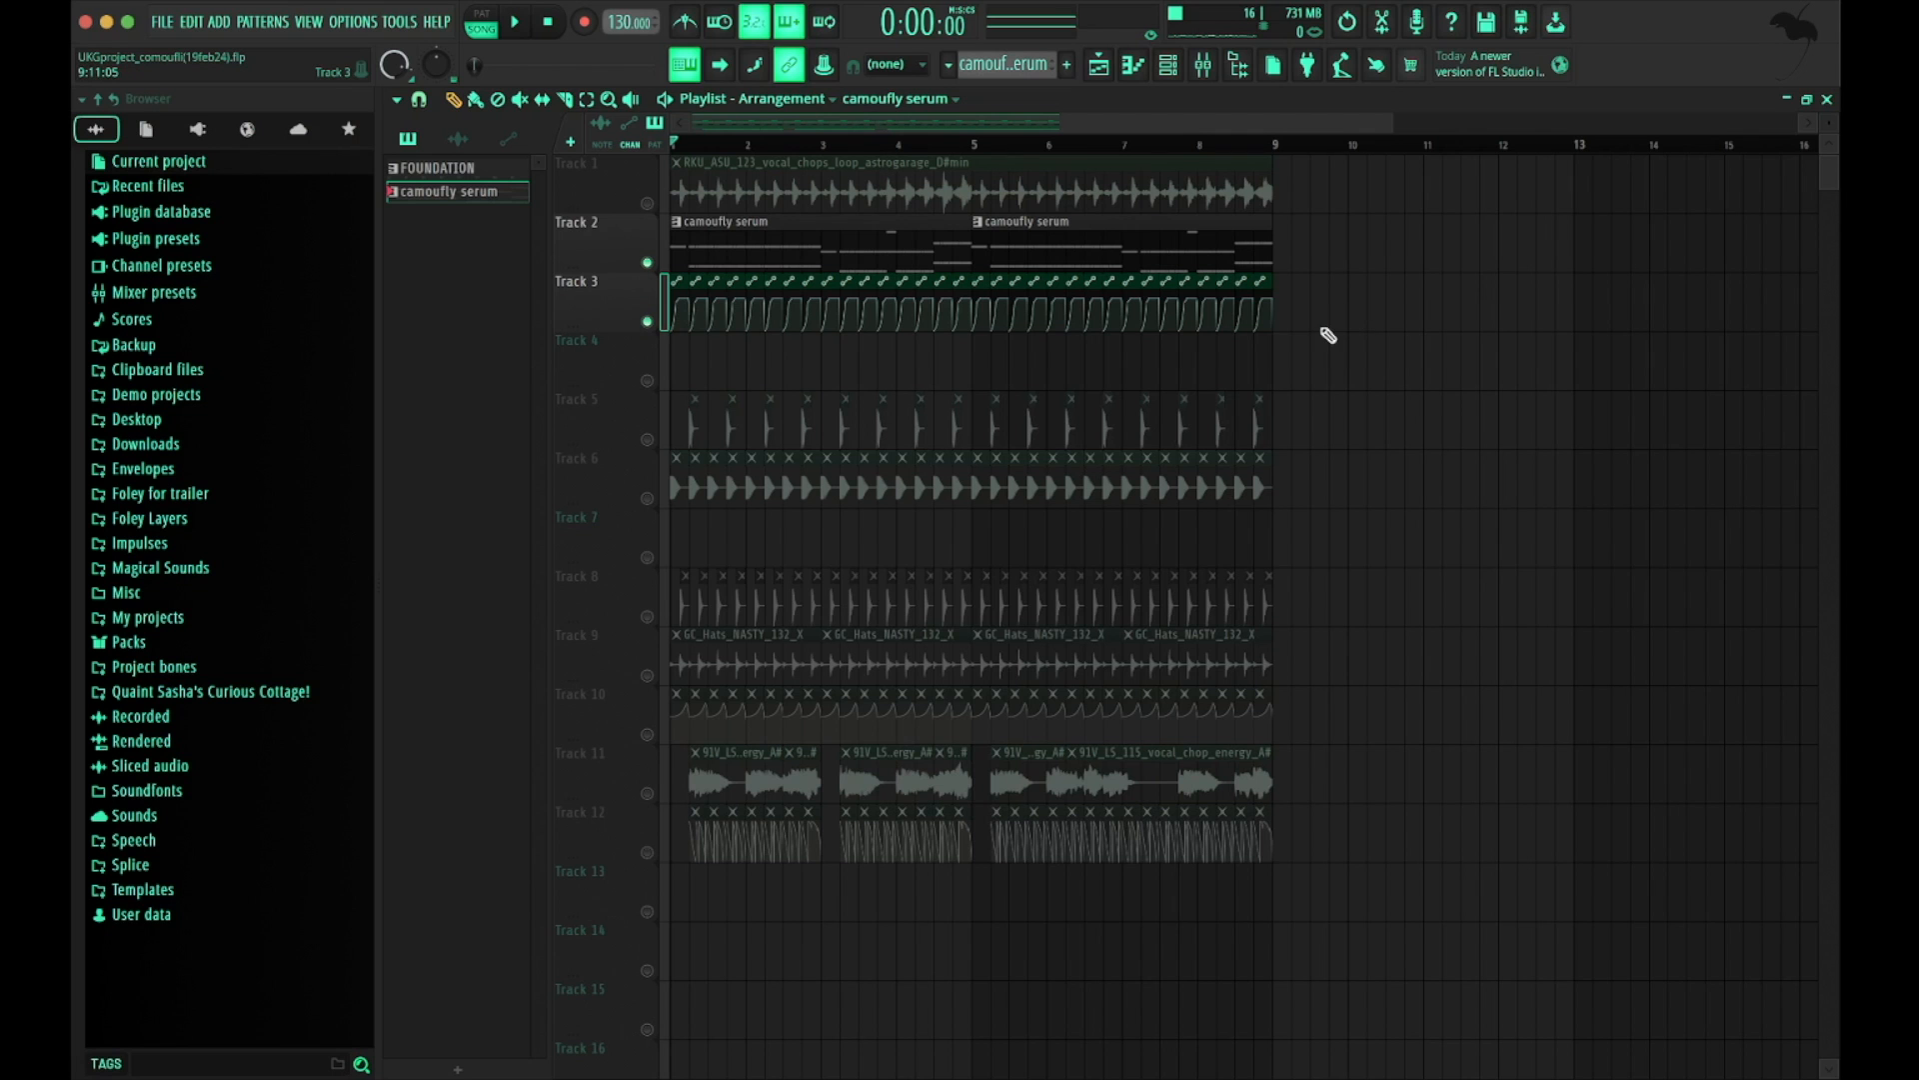
{"action": "key", "text": "F9"}
{"action": "key", "text": "space"}
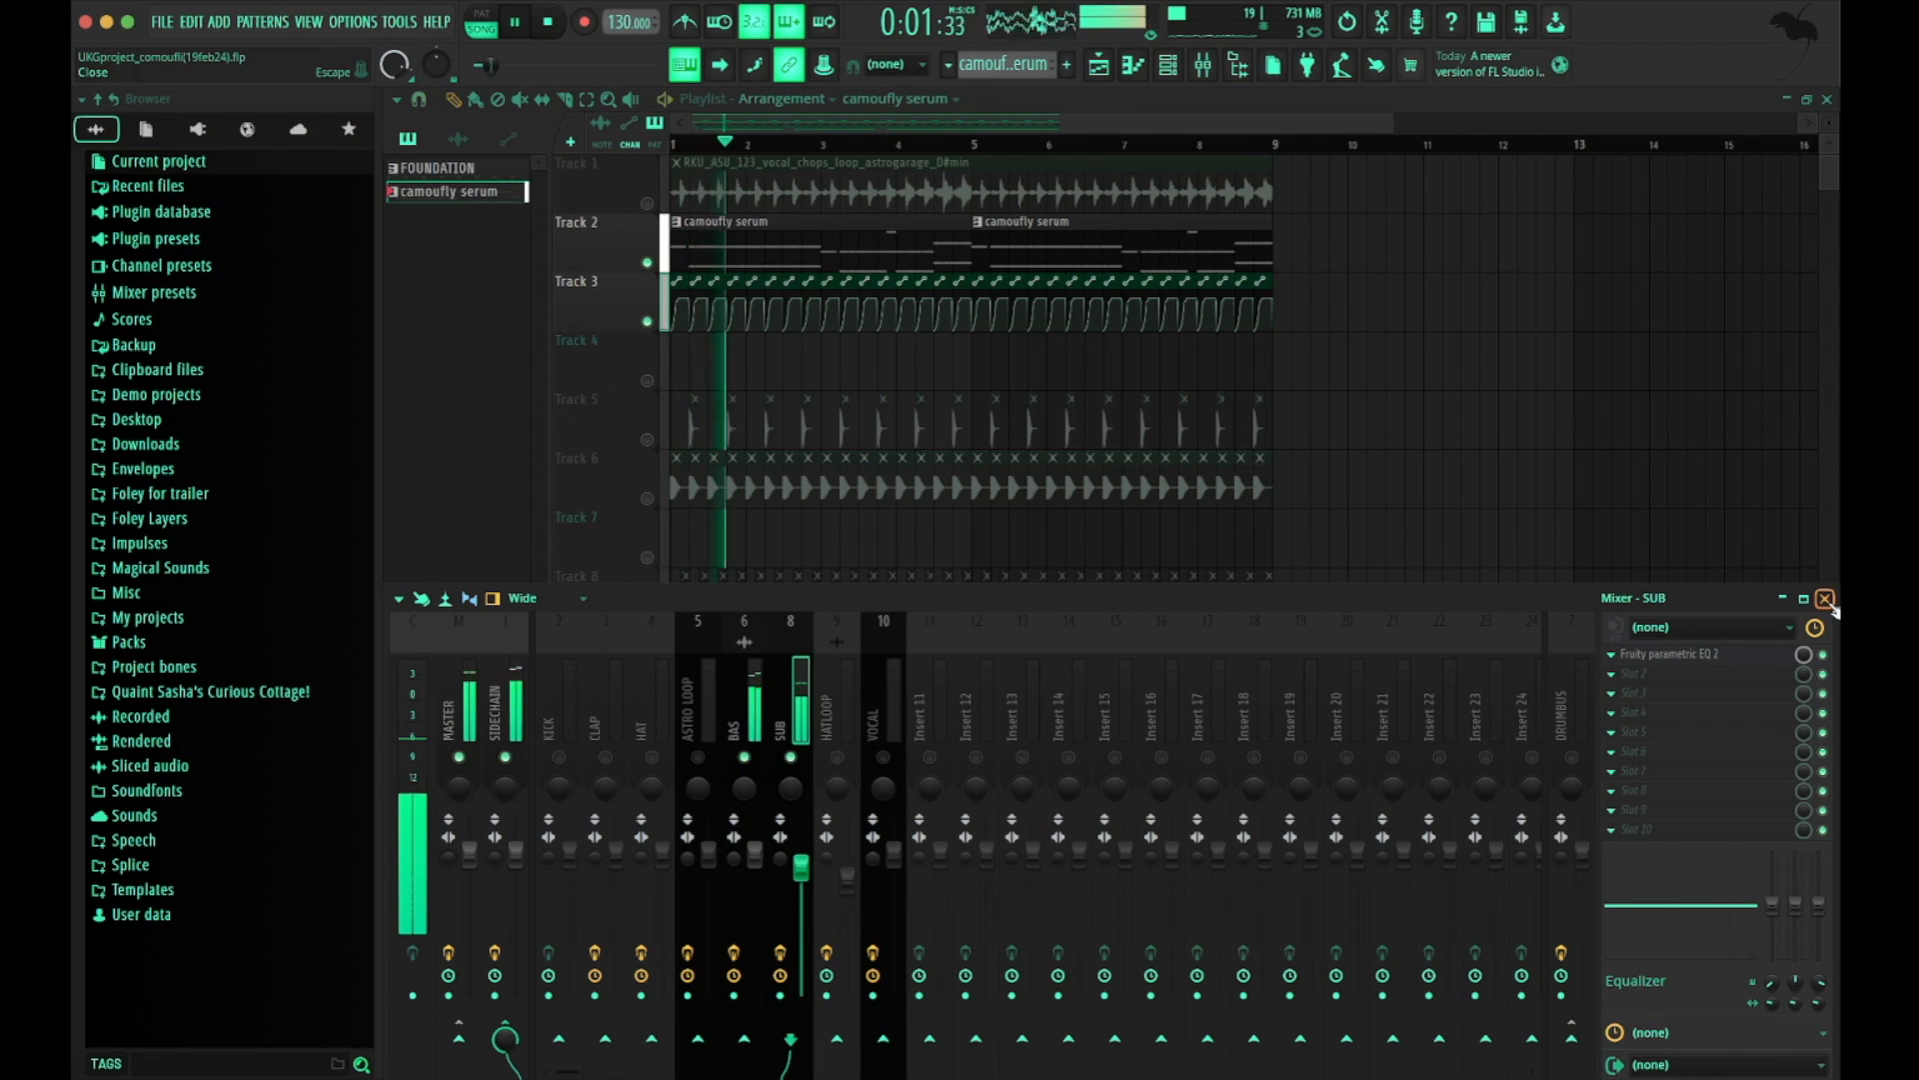
Close the mixer during playback to show the whole playlist, and stop playback
{"action": "key", "text": "F9"}
{"action": "scroll", "coordinate": [1272, 385], "scroll_direction": "up", "scroll_amount": 4}
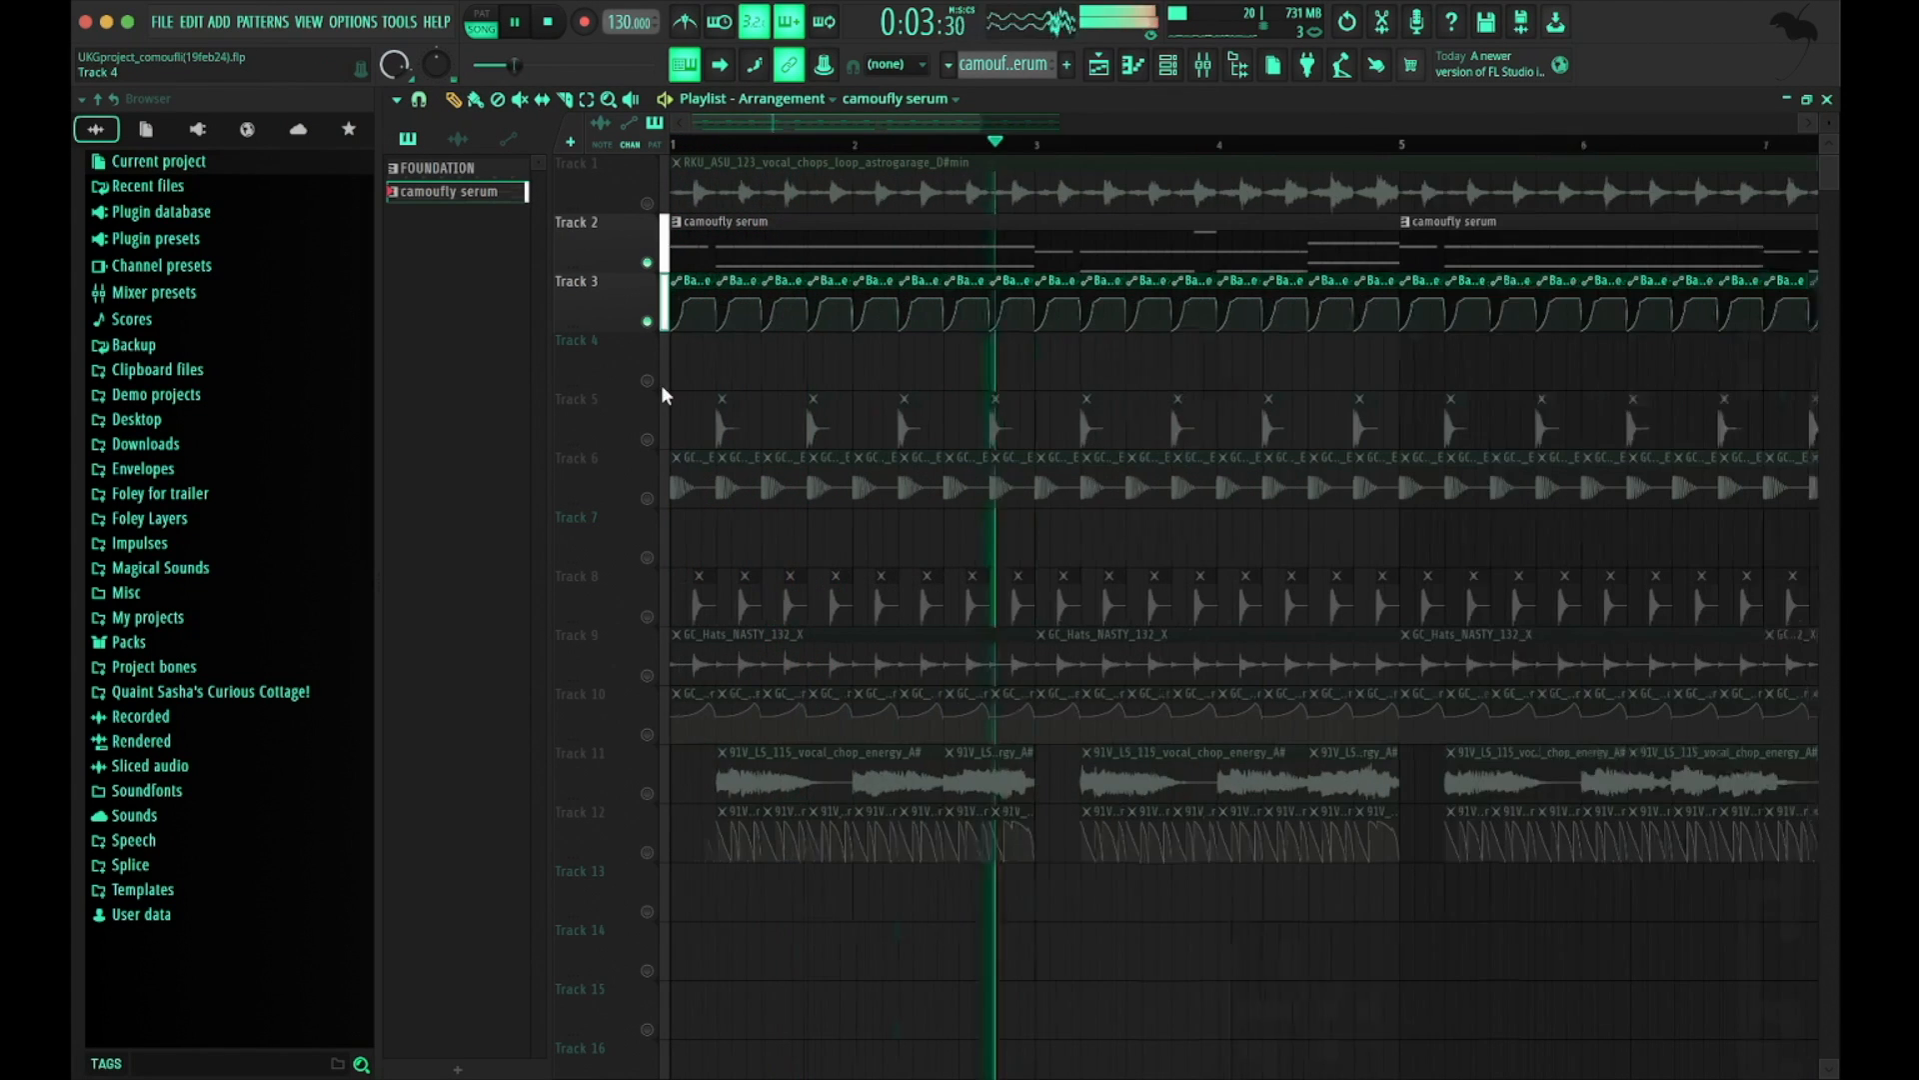
{"action": "key", "text": "space"}
Show the mixer, select the BAS insert and open its Fruity parametric EQ 2
{"action": "left_click", "coordinate": [1208, 66]}
{"action": "left_click", "coordinate": [745, 700]}
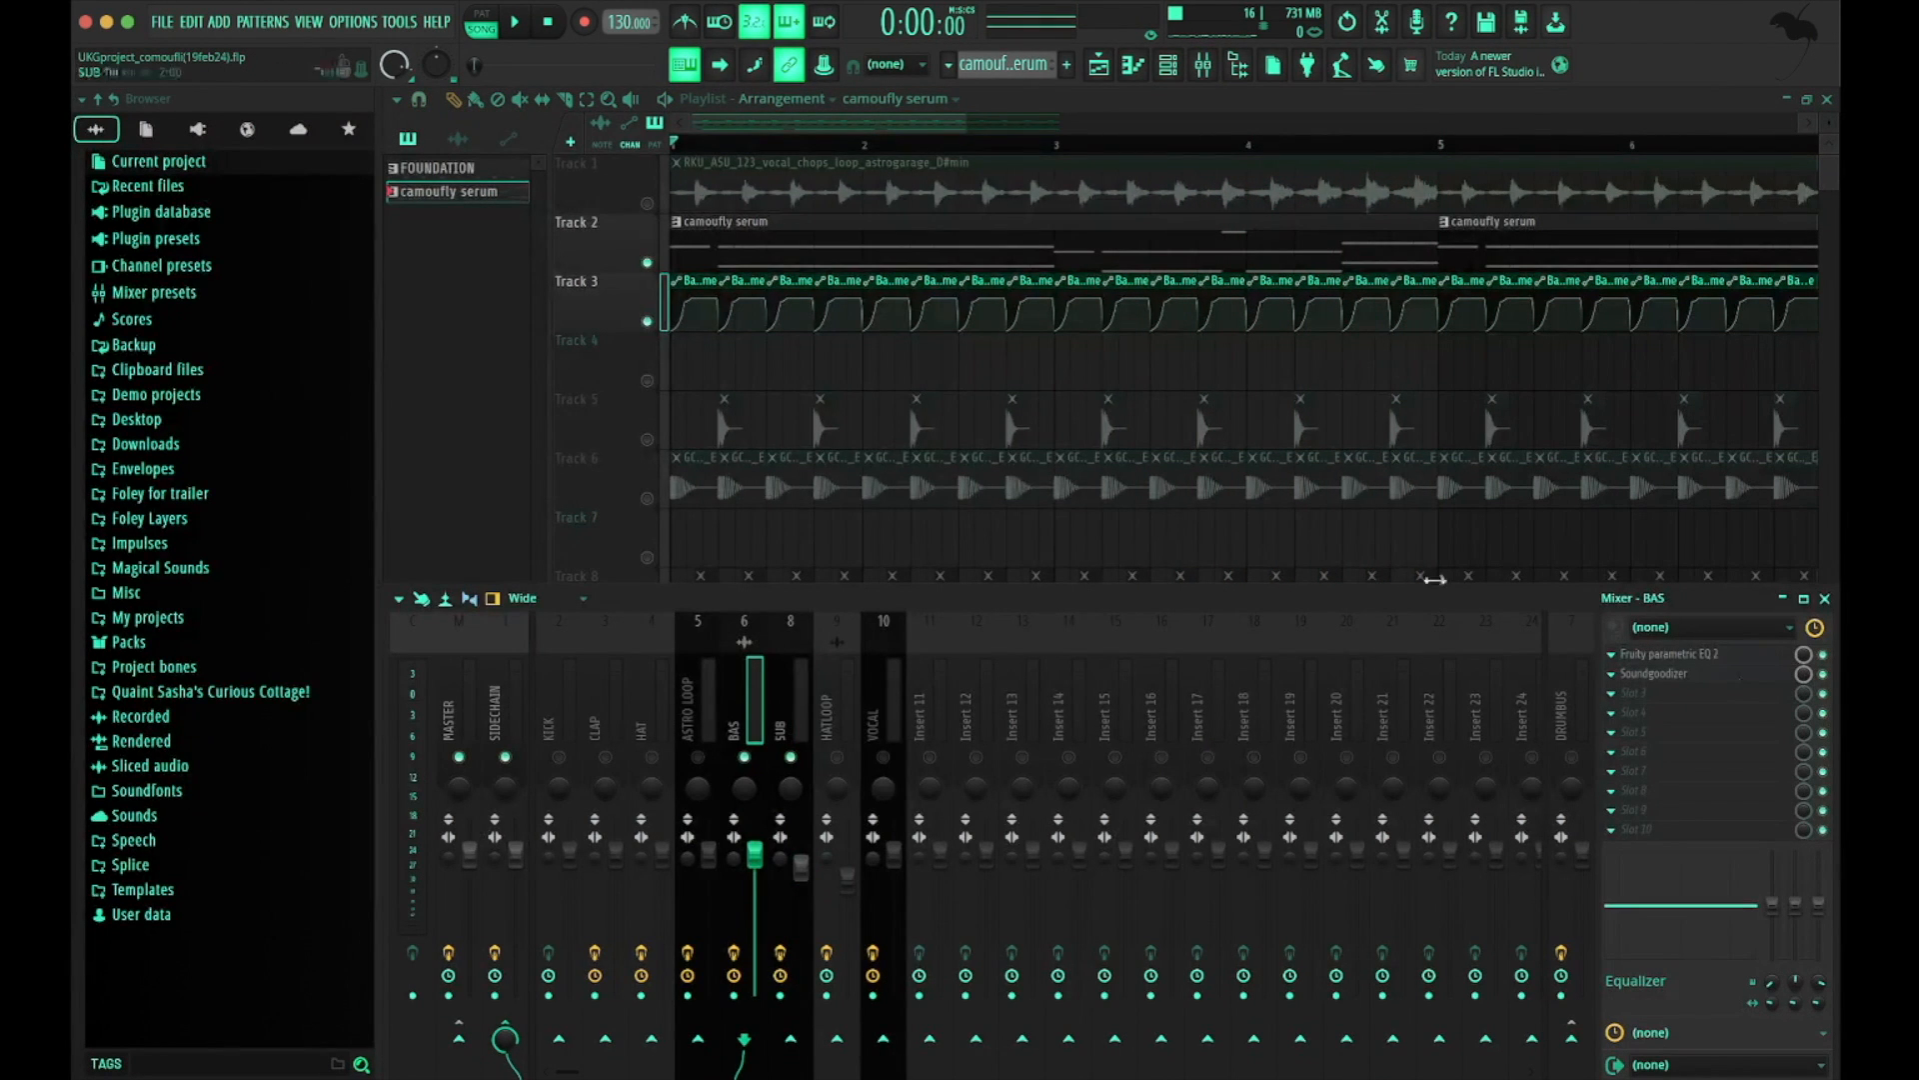
{"action": "left_click", "coordinate": [1709, 656]}
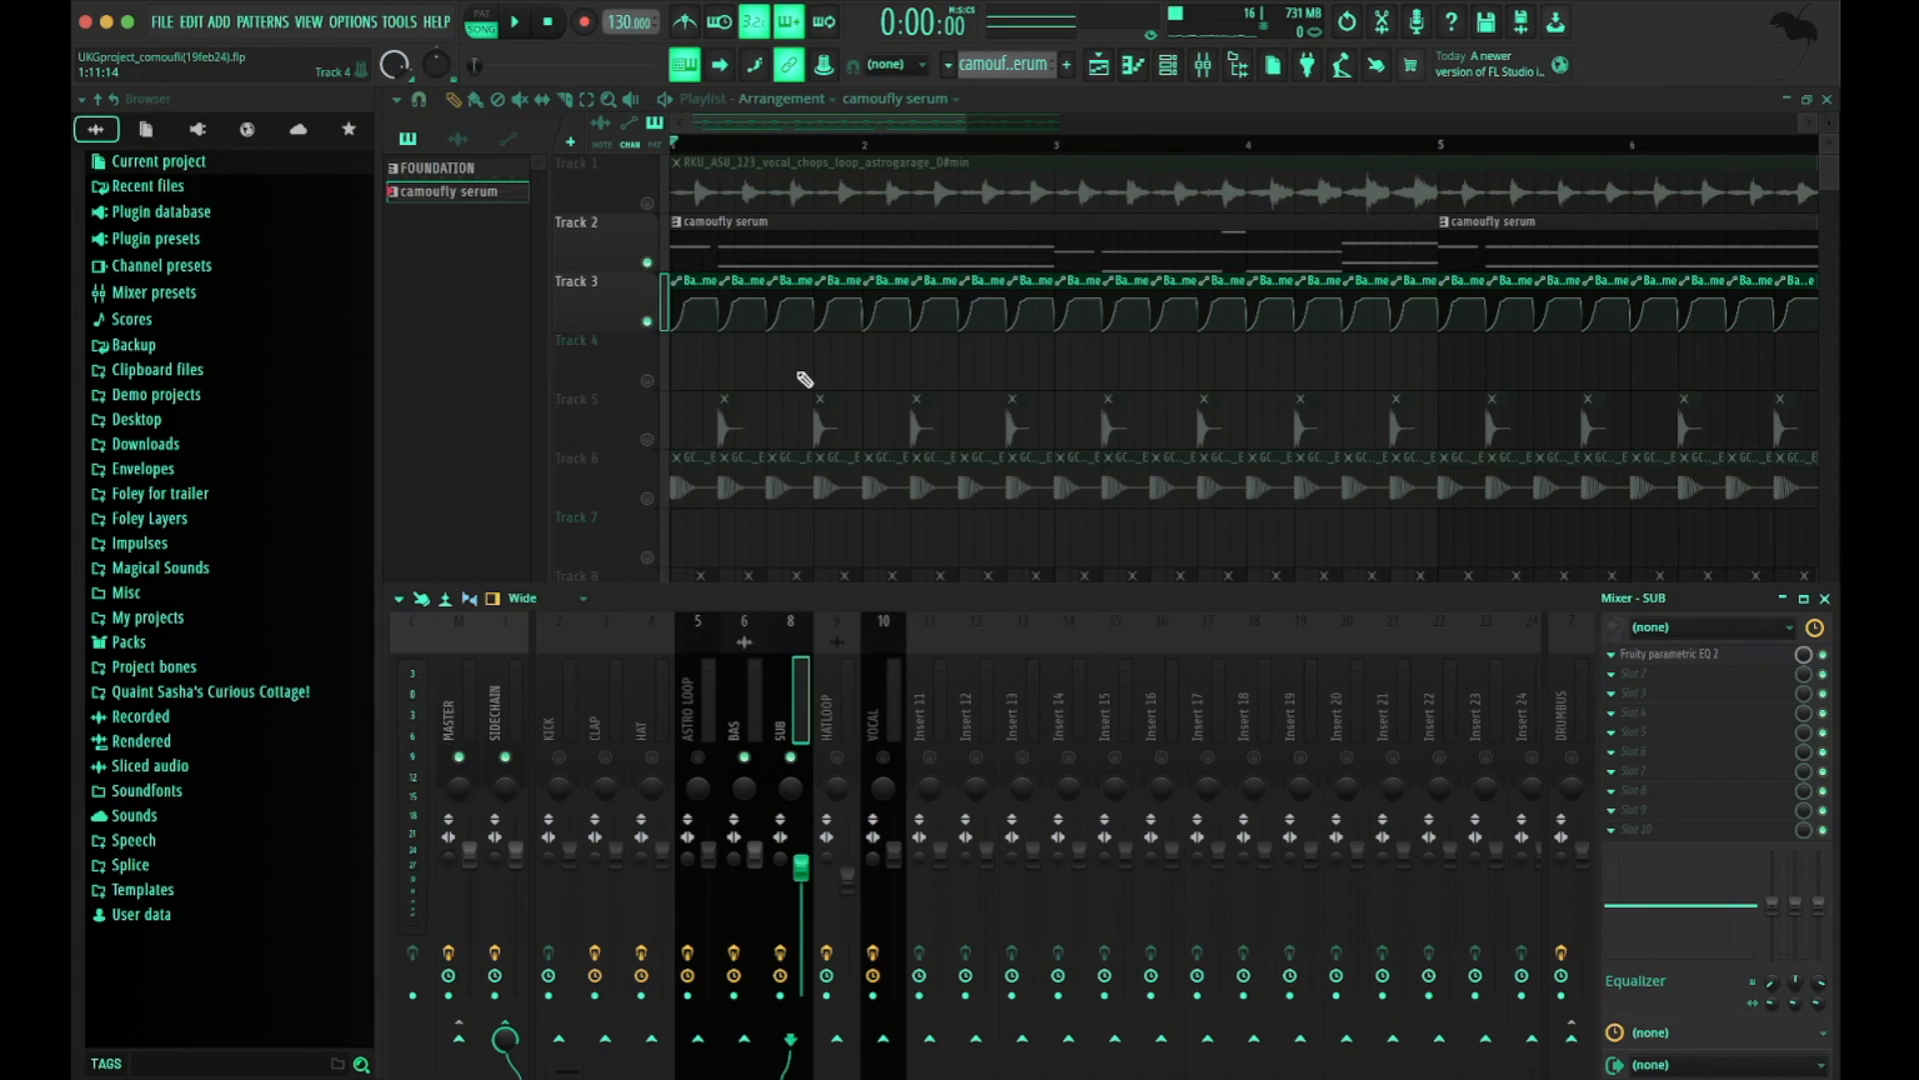
Unmute the Track 6 kick clips alongside Tracks 2 and 3, and play them together, checking the mixer before closing it
{"action": "scroll", "coordinate": [803, 379], "scroll_direction": "down", "scroll_amount": 5}
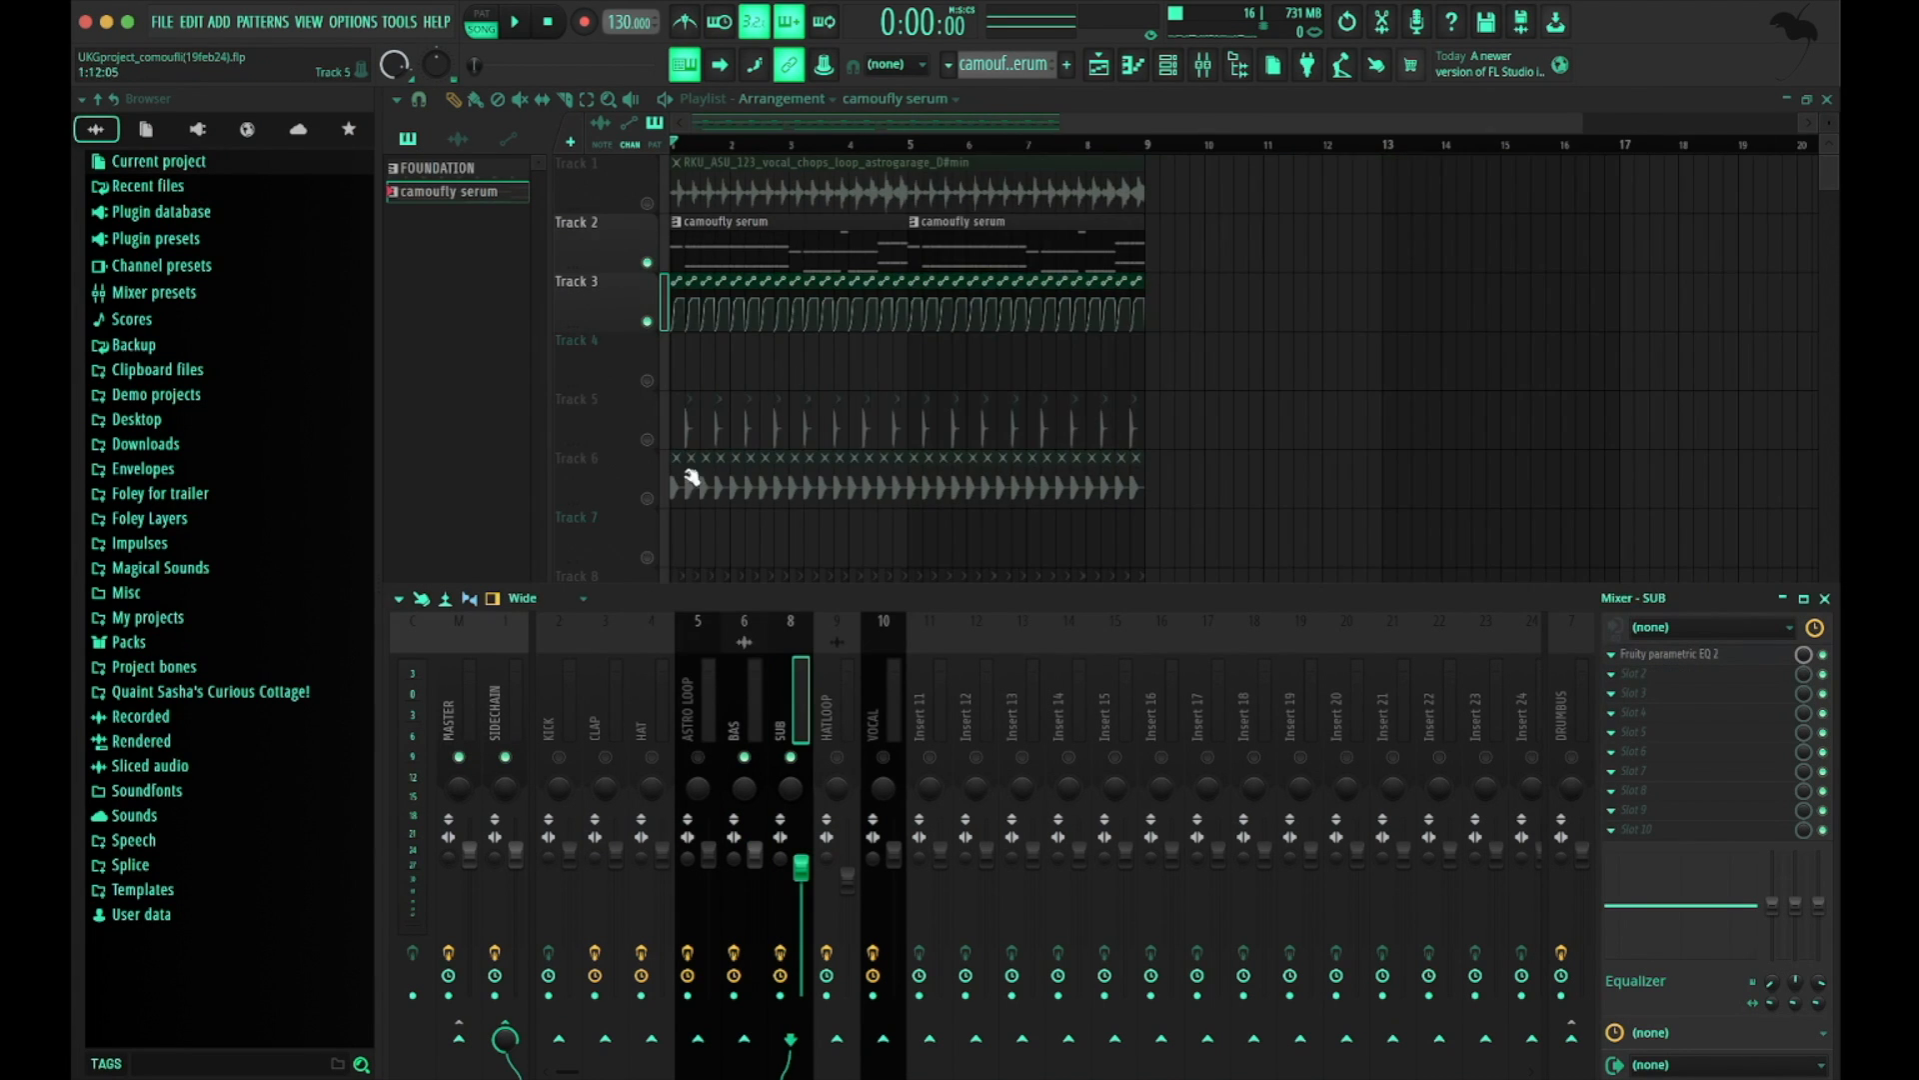
{"action": "left_click", "coordinate": [647, 499]}
{"action": "scroll", "coordinate": [650, 501], "scroll_direction": "up", "scroll_amount": 5}
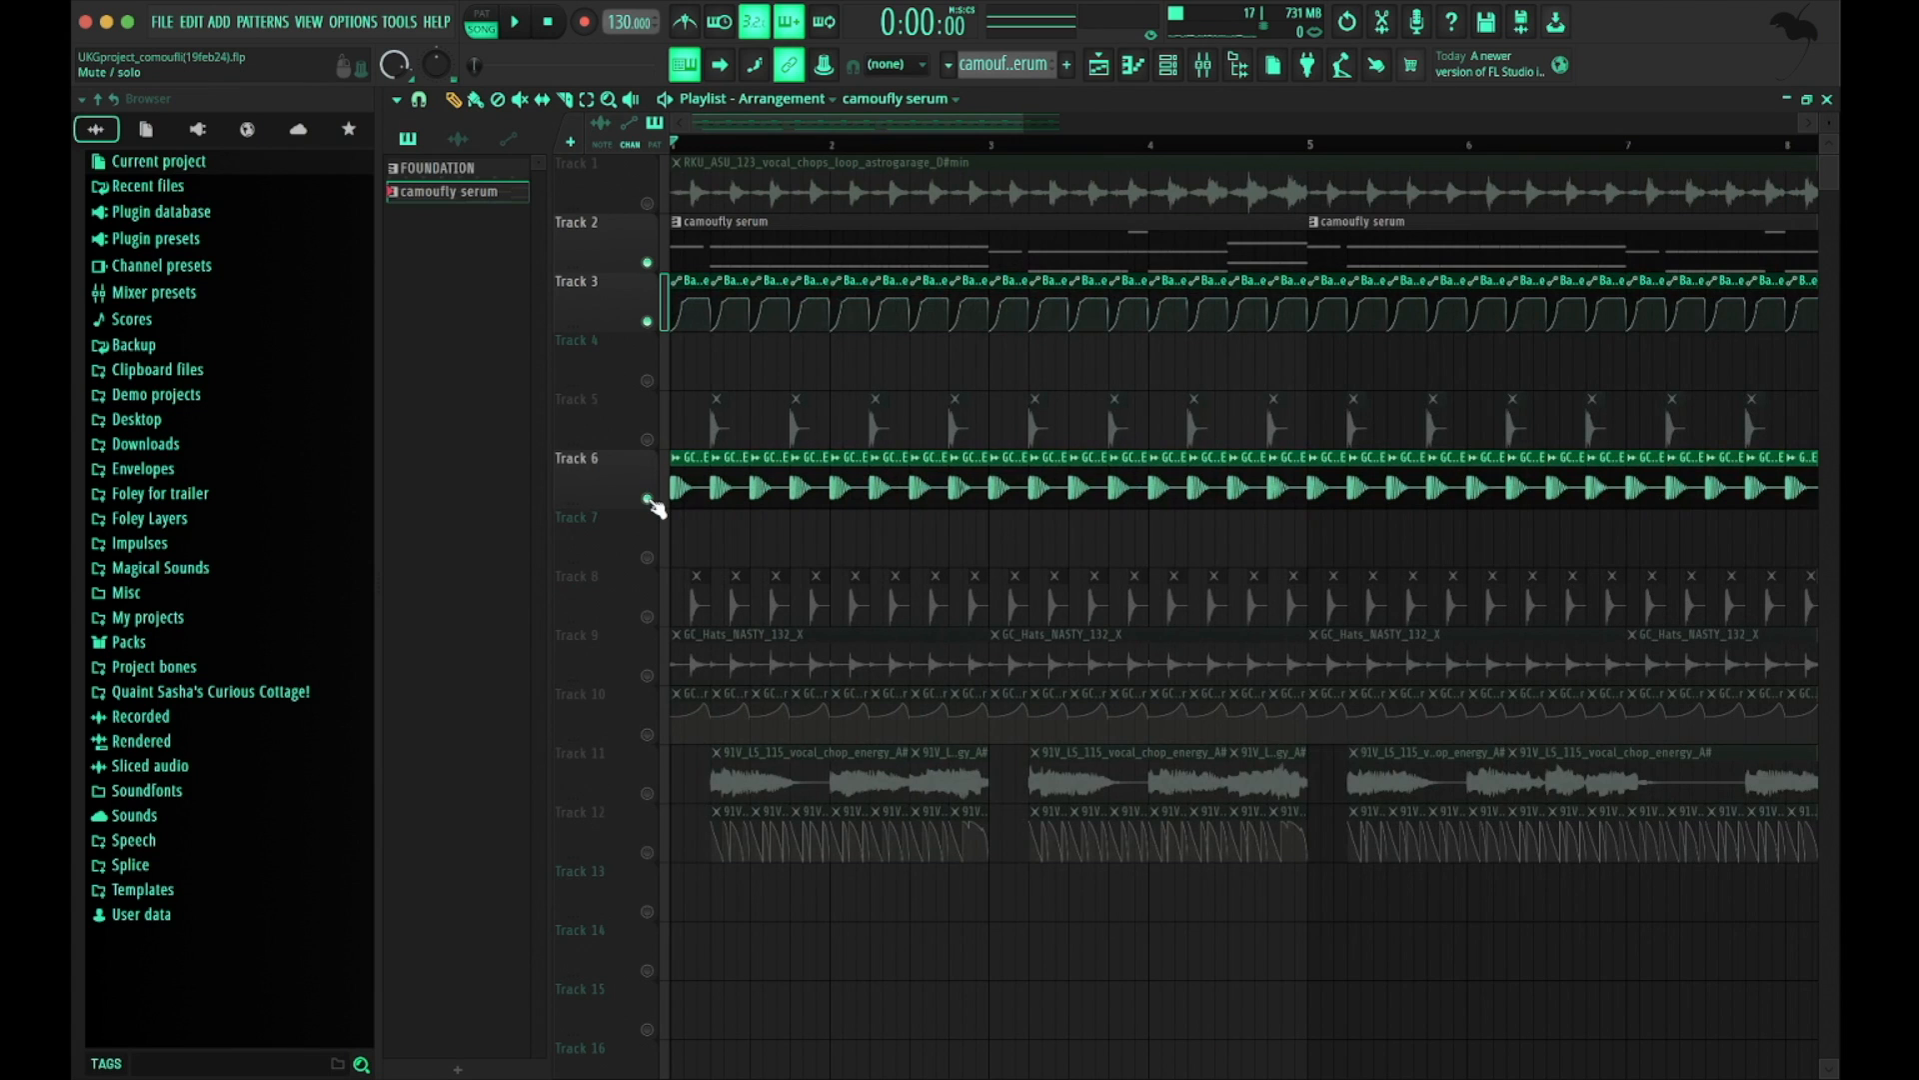
{"action": "key", "text": "F9"}
{"action": "key", "text": "space"}
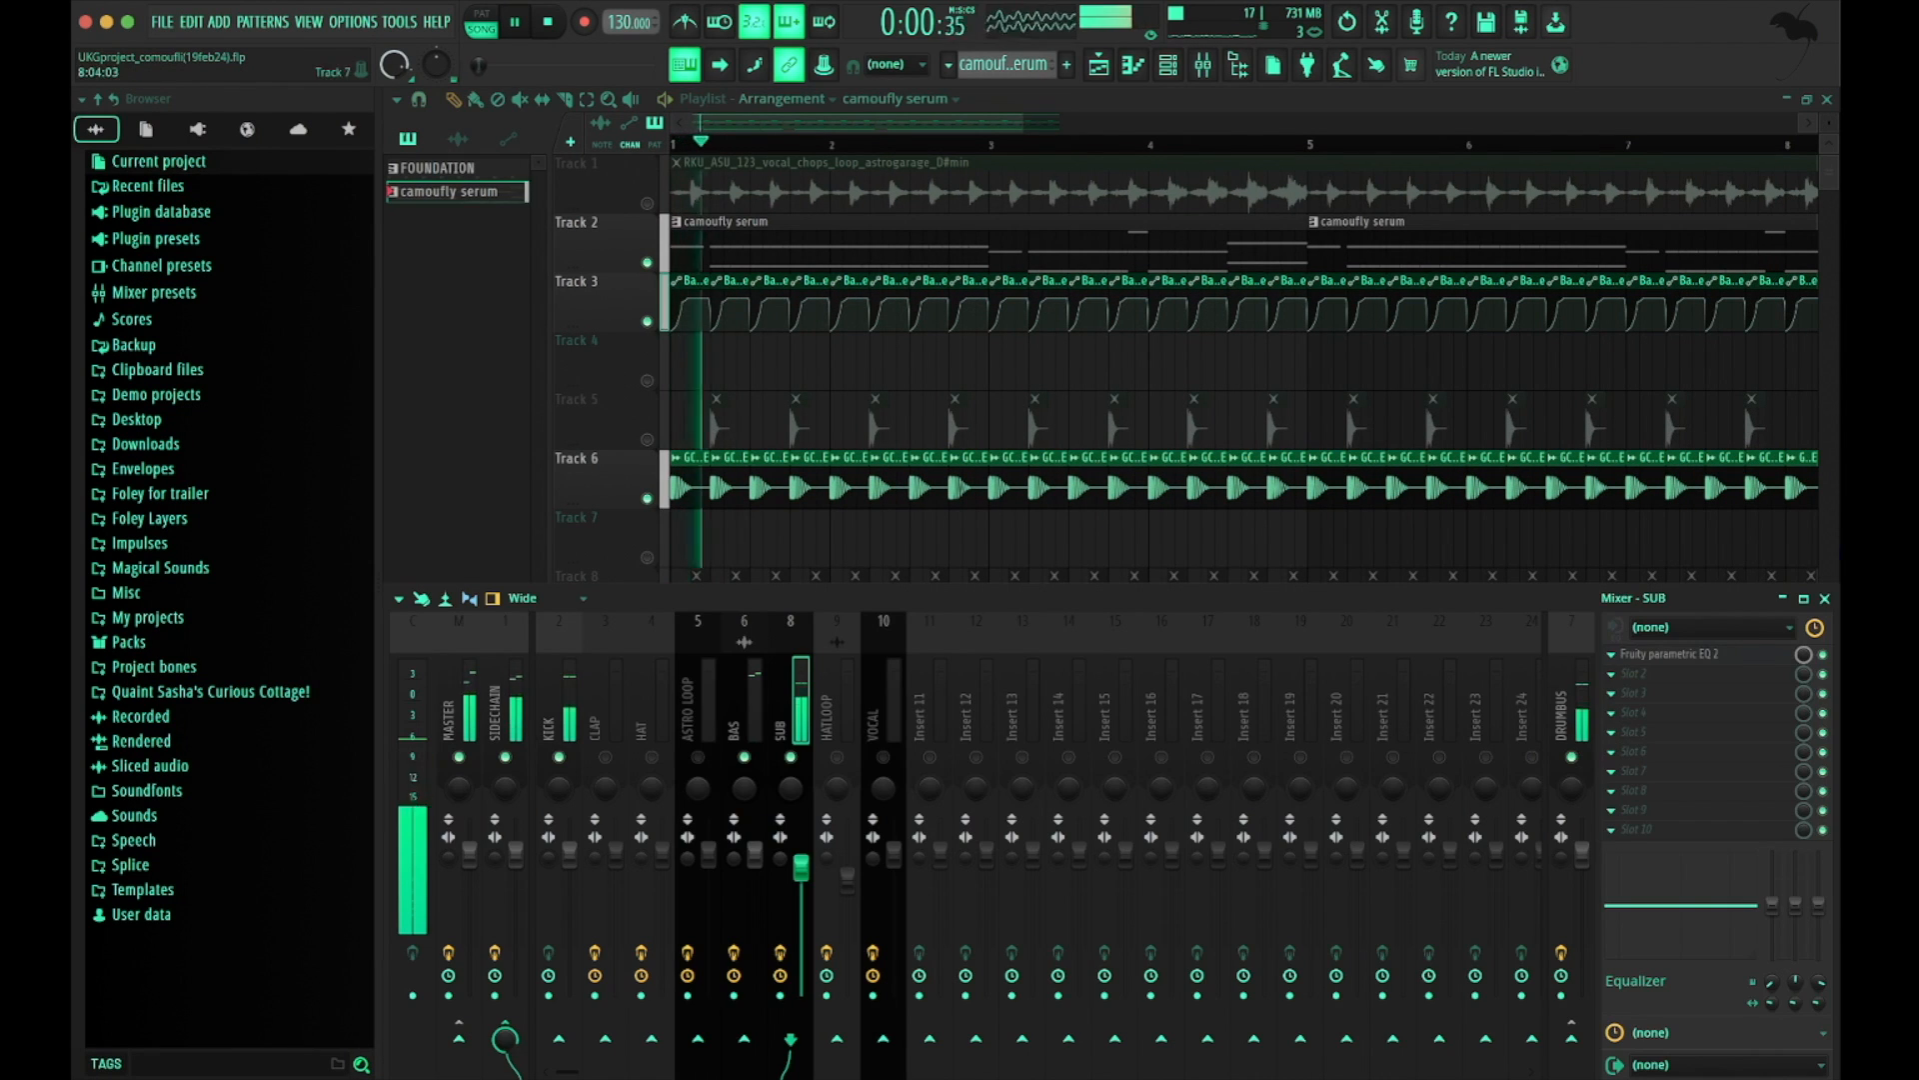
{"action": "left_click", "coordinate": [1827, 601]}
{"action": "scroll", "coordinate": [1240, 591], "scroll_direction": "down", "scroll_amount": 5}
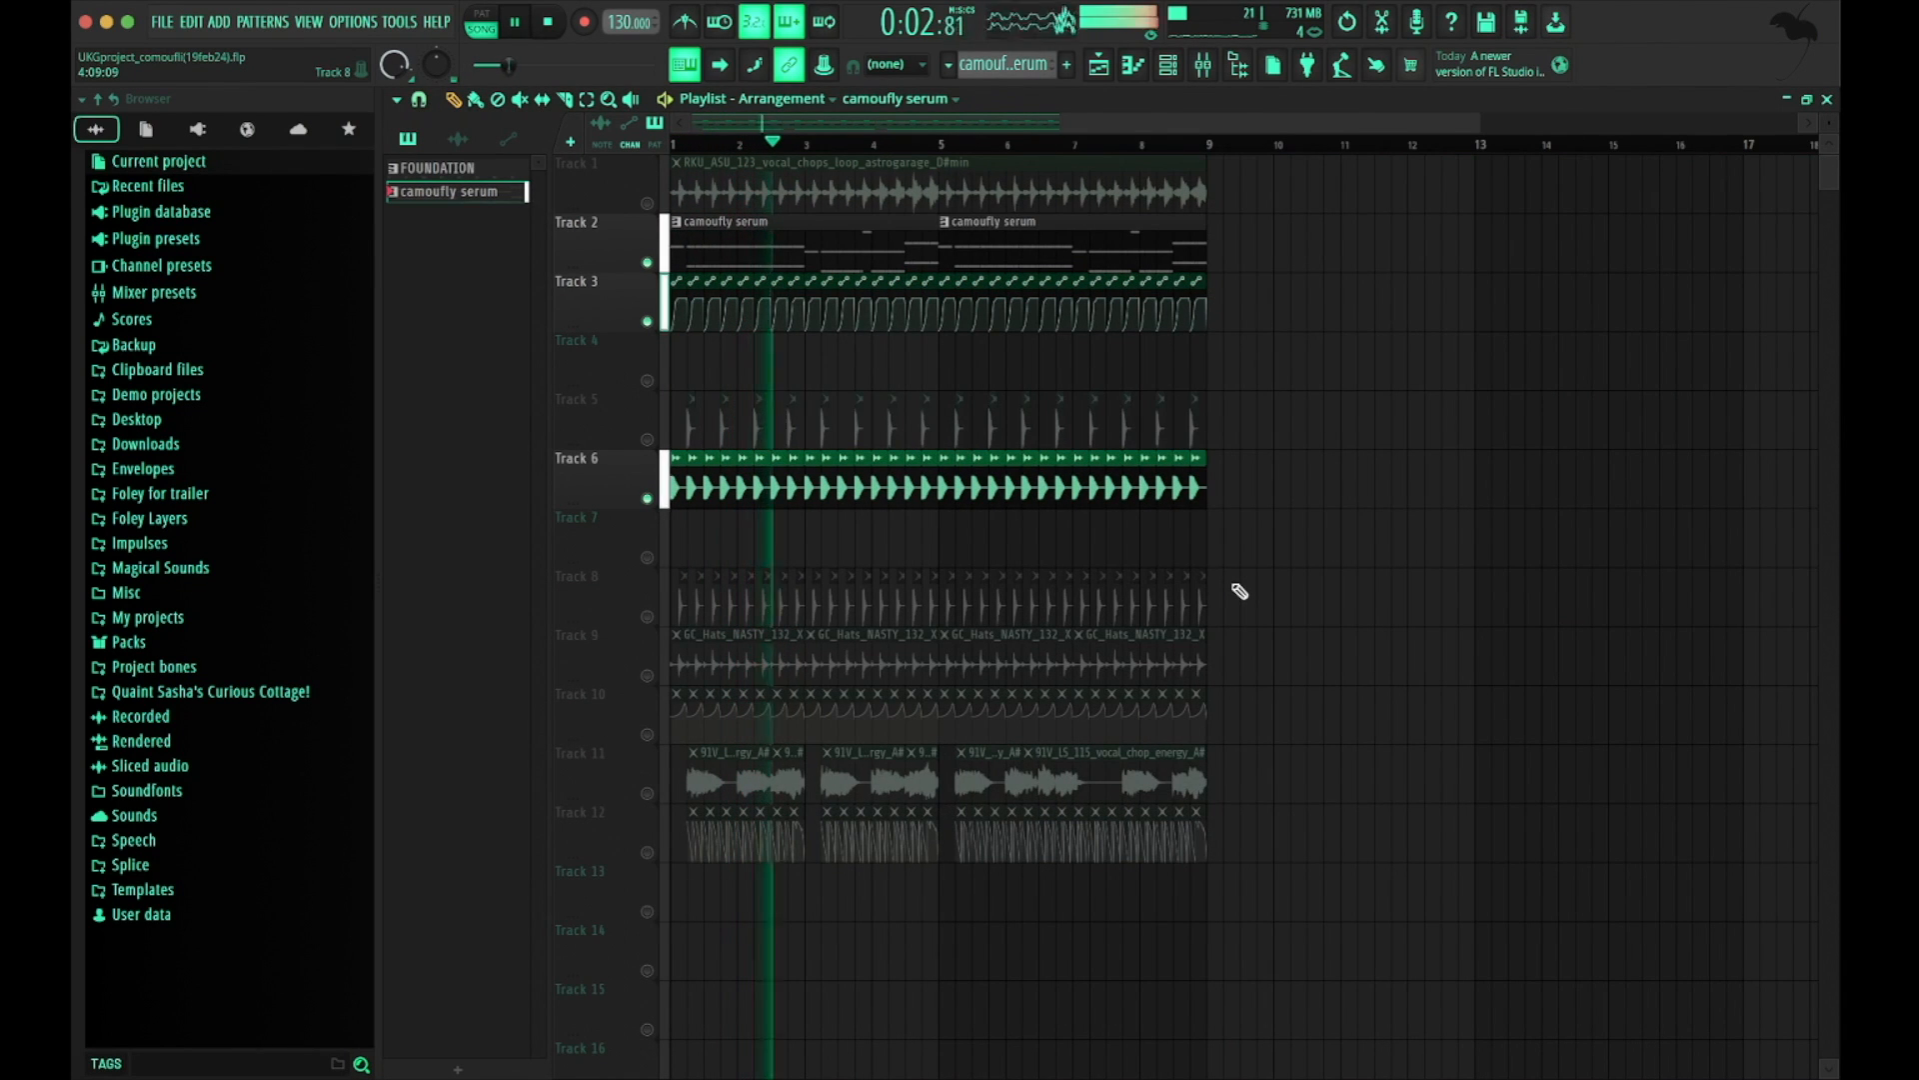